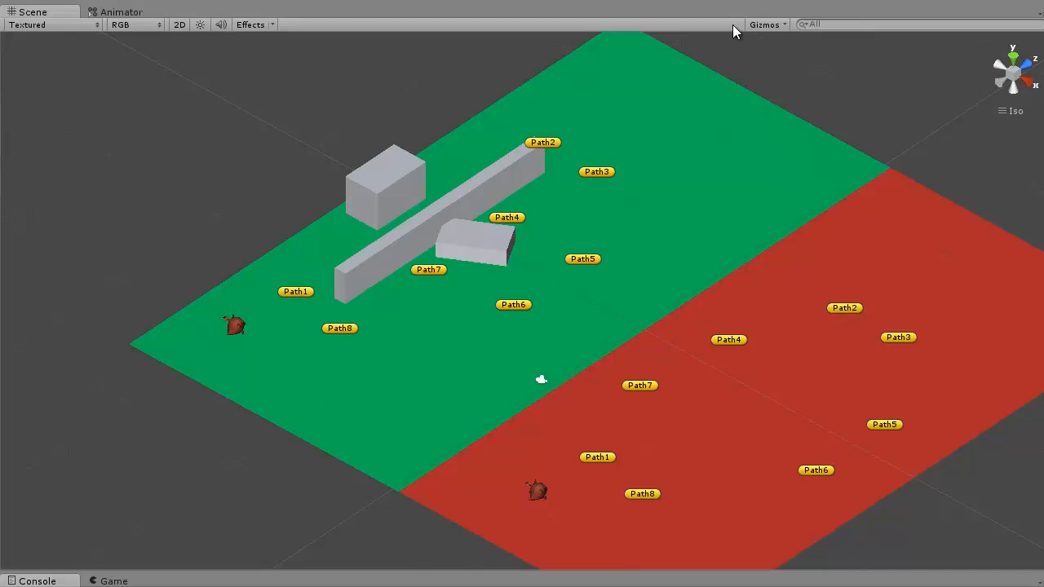
Examine the obstacles and waypoints on the green floor of the demo, selecting Path1 as the start of the monster's route
{"action": "scroll", "coordinate": [515, 293], "scroll_direction": "up", "scroll_amount": 6}
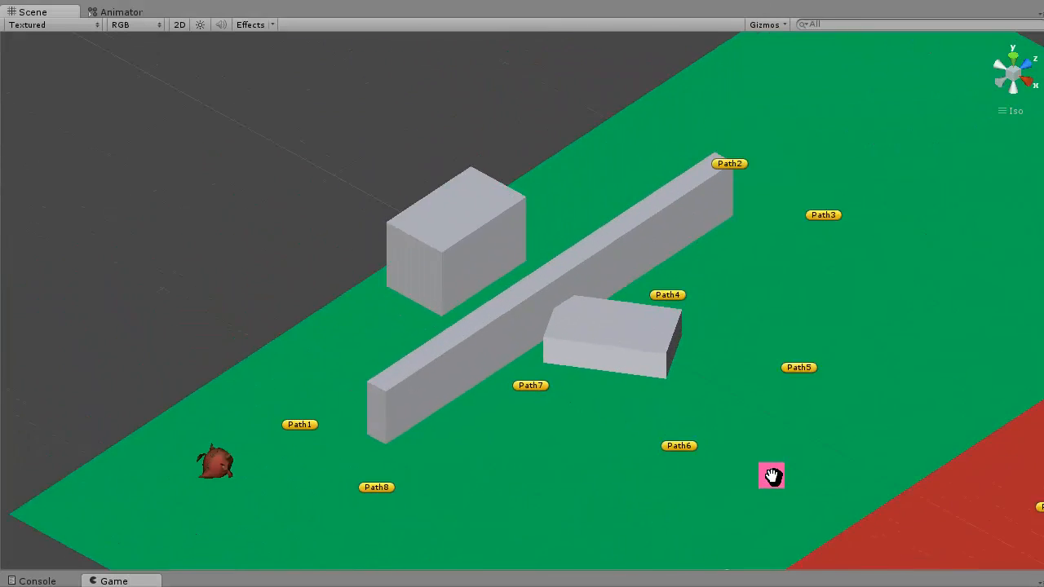
{"action": "scroll", "coordinate": [693, 358], "scroll_direction": "down", "scroll_amount": 5}
{"action": "scroll", "coordinate": [689, 375], "scroll_direction": "up", "scroll_amount": 8}
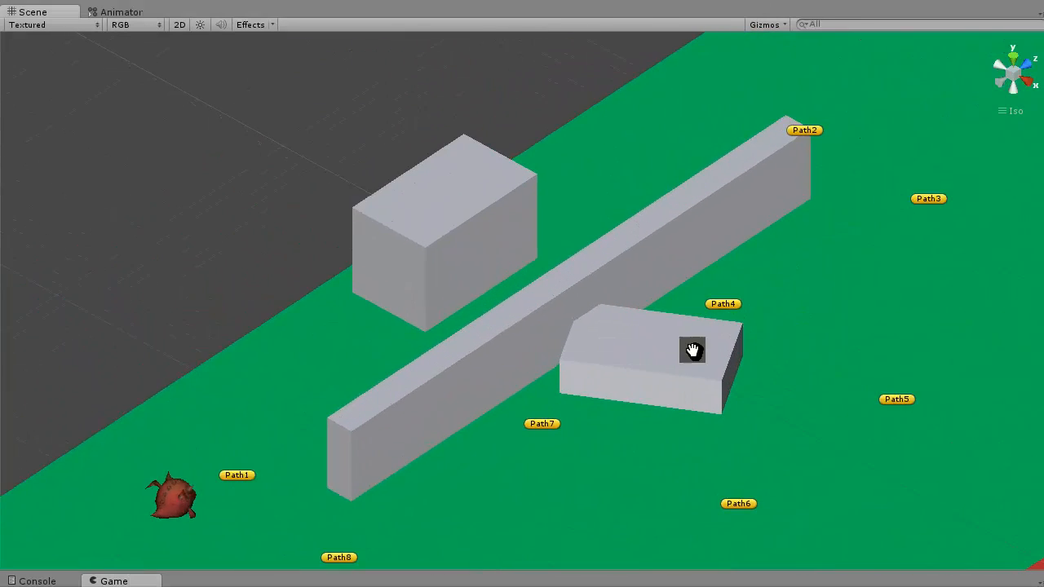
{"action": "middle_click_drag", "start_coordinate": [692, 350], "coordinate": [736, 329]}
{"action": "right_click_drag", "start_coordinate": [736, 329], "coordinate": [747, 365]}
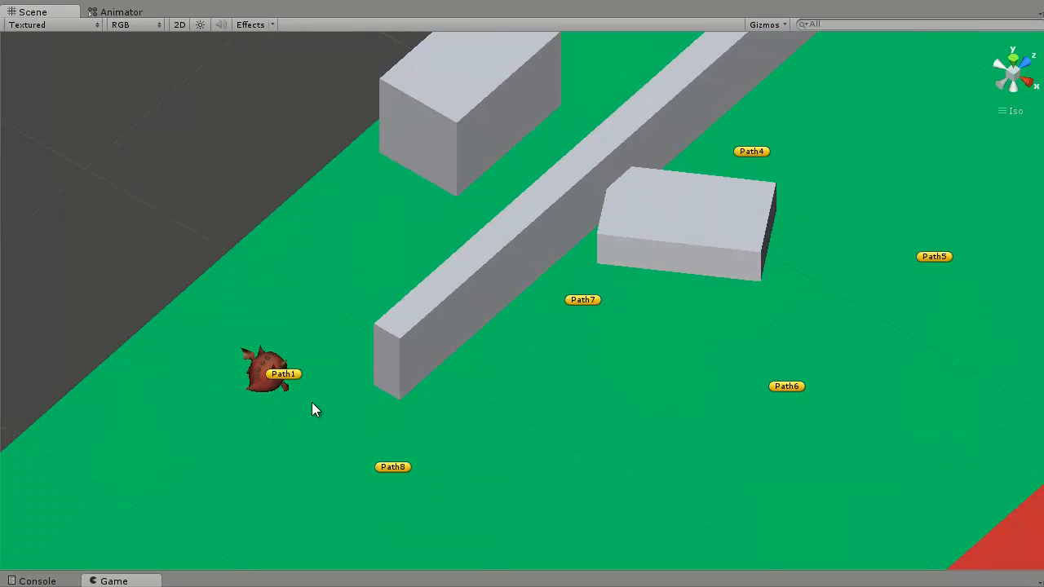
{"action": "right_click_drag", "start_coordinate": [660, 184], "coordinate": [727, 51]}
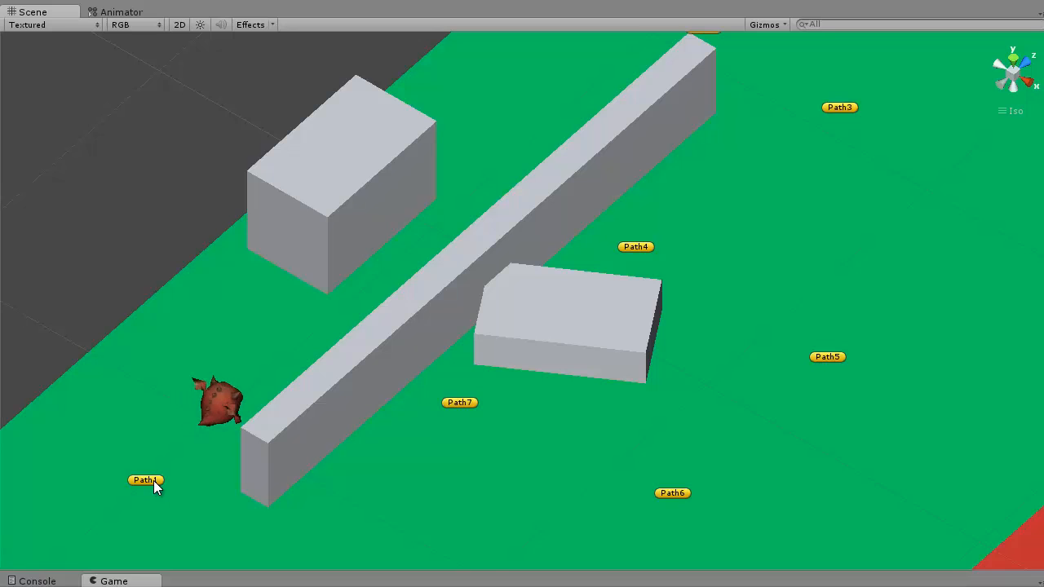
{"action": "middle_click_drag", "start_coordinate": [315, 376], "coordinate": [318, 427]}
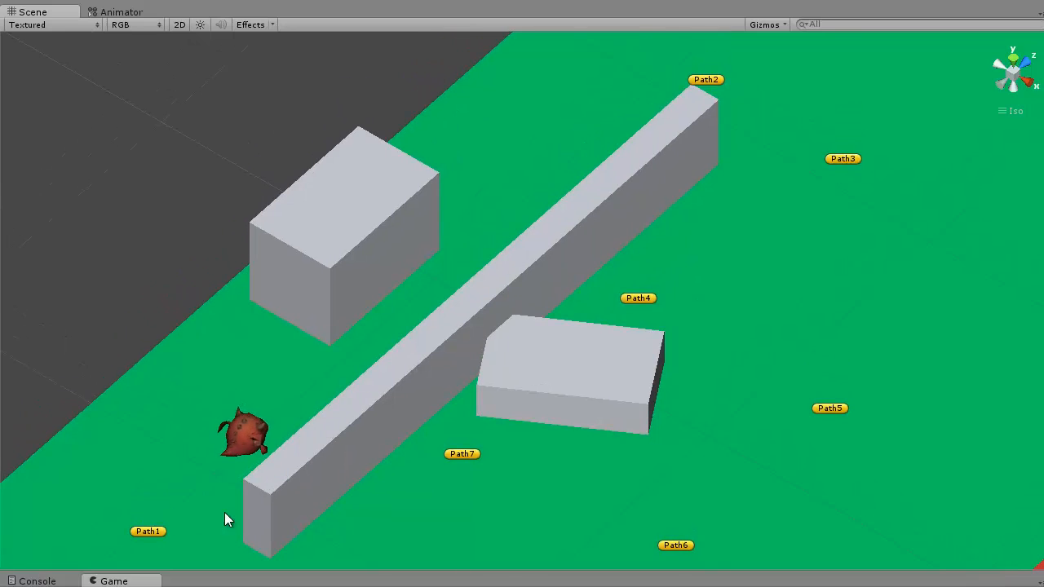
{"action": "left_click", "coordinate": [140, 532]}
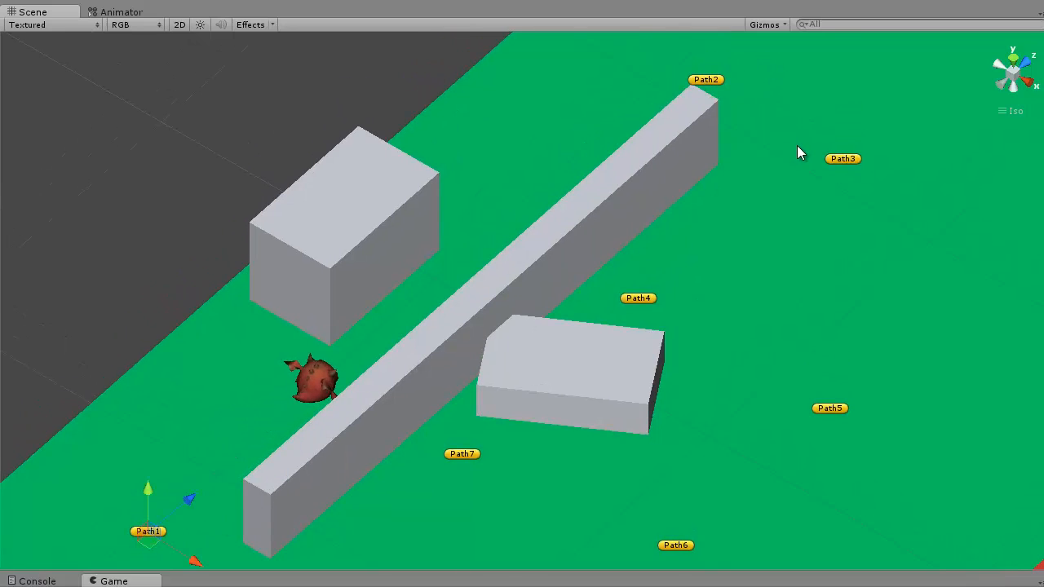
{"action": "middle_click_drag", "start_coordinate": [769, 223], "coordinate": [809, 90]}
{"action": "scroll", "coordinate": [778, 228], "scroll_direction": "down", "scroll_amount": 1}
{"action": "scroll", "coordinate": [783, 314], "scroll_direction": "up", "scroll_amount": 1}
{"action": "middle_click_drag", "start_coordinate": [742, 337], "coordinate": [658, 531]}
{"action": "middle_click_drag", "start_coordinate": [669, 279], "coordinate": [534, 469]}
{"action": "scroll", "coordinate": [545, 381], "scroll_direction": "up", "scroll_amount": 8}
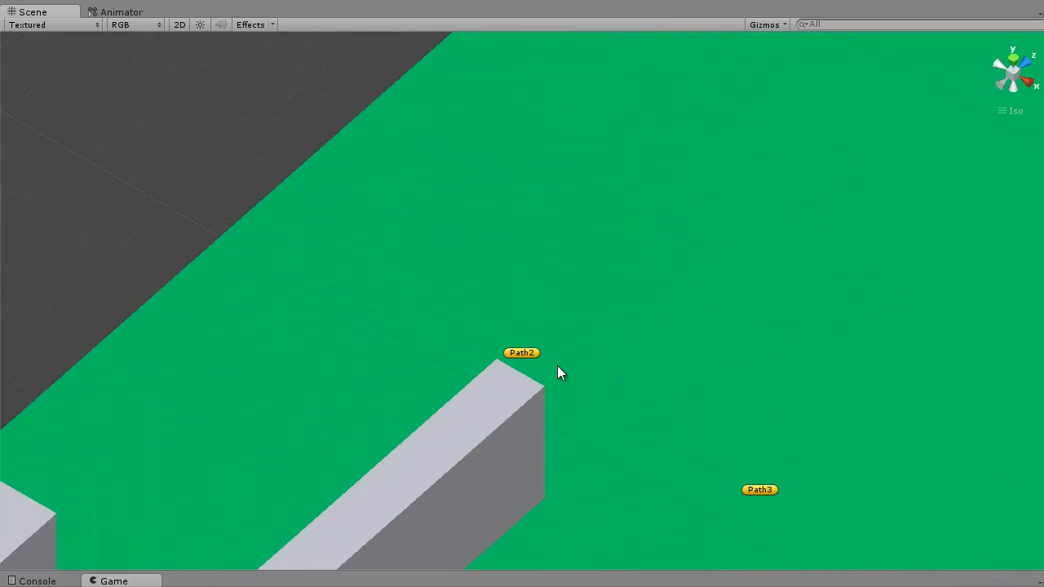
Watch the monster travel around the end of the long wall from Path2 toward Path3
{"action": "middle_click_drag", "start_coordinate": [557, 365], "coordinate": [780, 235]}
{"action": "scroll", "coordinate": [724, 299], "scroll_direction": "down", "scroll_amount": 1}
{"action": "right_click_drag", "start_coordinate": [724, 299], "coordinate": [1003, 359]}
{"action": "middle_click_drag", "start_coordinate": [908, 163], "coordinate": [352, 241]}
{"action": "right_click_drag", "start_coordinate": [782, 277], "coordinate": [900, 289]}
{"action": "middle_click_drag", "start_coordinate": [900, 289], "coordinate": [1043, 206]}
{"action": "scroll", "coordinate": [578, 324], "scroll_direction": "down", "scroll_amount": 1}
{"action": "right_click_drag", "start_coordinate": [578, 324], "coordinate": [770, 318]}
{"action": "middle_click_drag", "start_coordinate": [644, 183], "coordinate": [885, 41]}
{"action": "right_click_drag", "start_coordinate": [658, 278], "coordinate": [717, 308]}
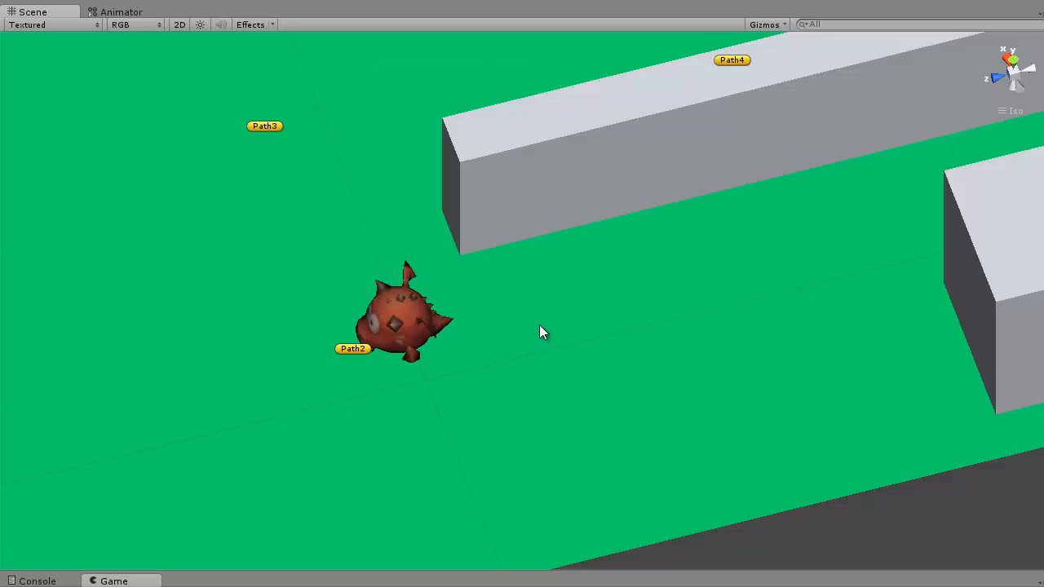
{"action": "left_click_drag", "start_coordinate": [459, 314], "coordinate": [317, 447], "text": "alt"}
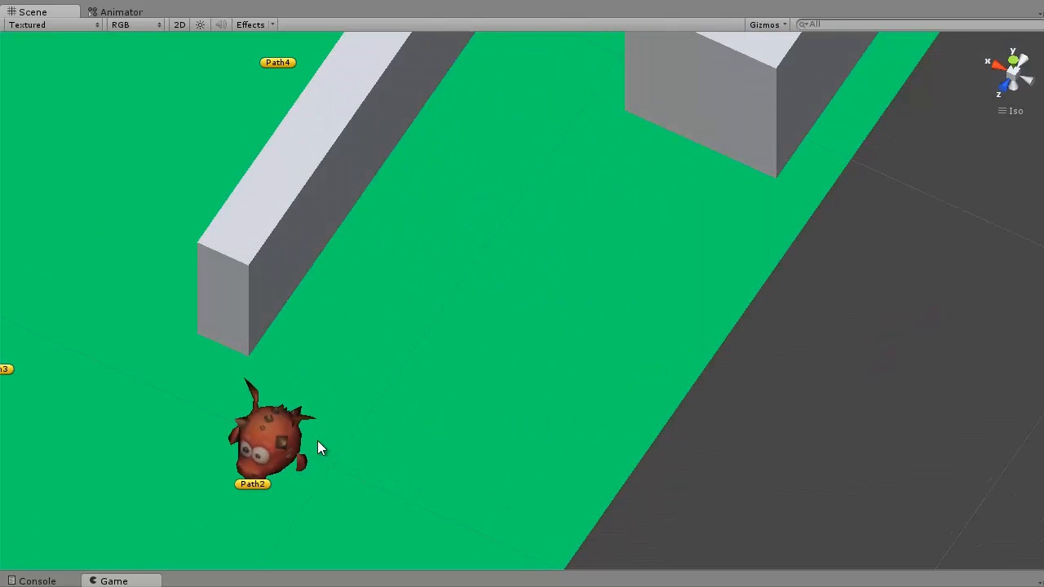
{"action": "scroll", "coordinate": [317, 448], "scroll_direction": "up", "scroll_amount": 1}
{"action": "middle_click_drag", "start_coordinate": [405, 383], "coordinate": [575, 239]}
{"action": "middle_click_drag", "start_coordinate": [453, 283], "coordinate": [801, 370]}
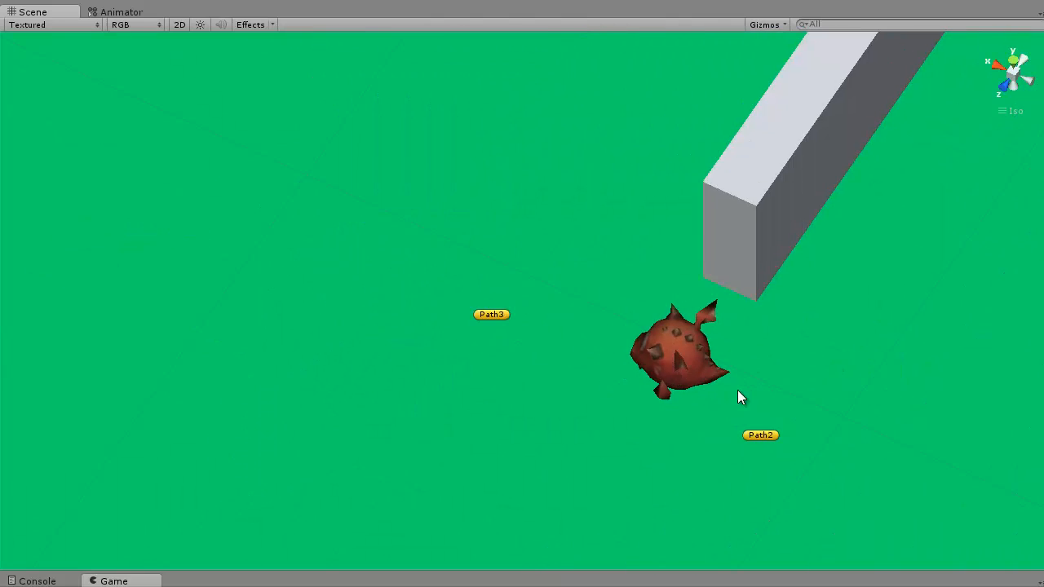
{"action": "left_click_drag", "start_coordinate": [737, 391], "coordinate": [912, 367], "text": "alt"}
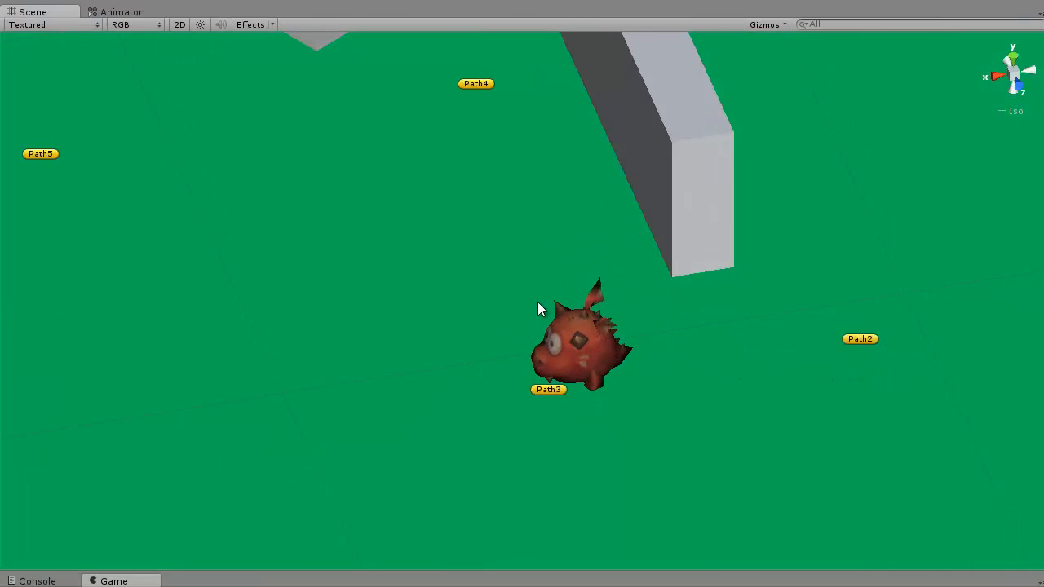
Follow the monster from Path3 through Path4 to Path5, passing the wall and the angled block
{"action": "left_click_drag", "start_coordinate": [538, 309], "coordinate": [659, 369], "text": "alt"}
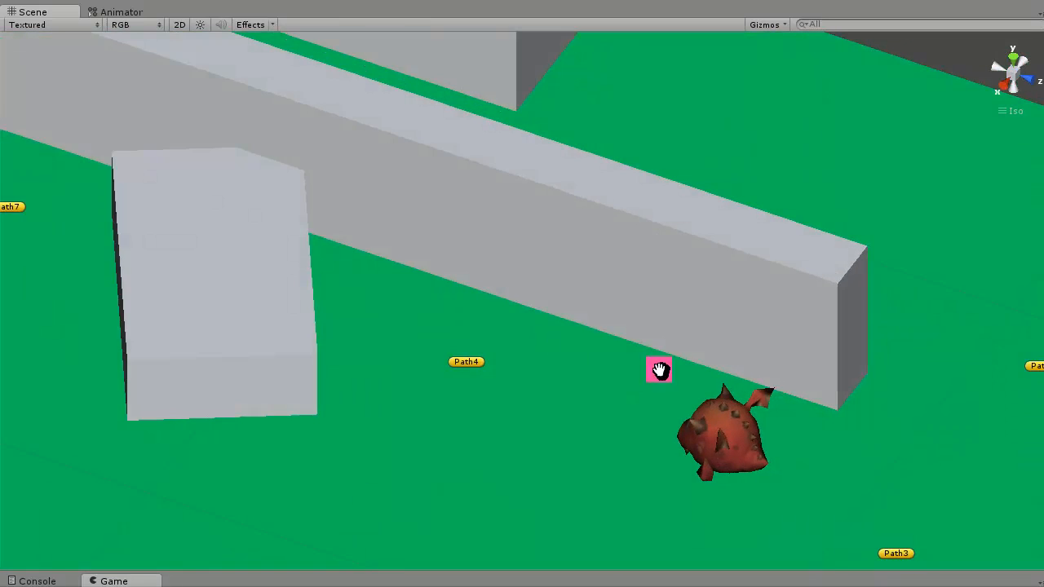
{"action": "middle_click_drag", "start_coordinate": [658, 369], "coordinate": [745, 315]}
{"action": "left_click_drag", "start_coordinate": [764, 384], "coordinate": [799, 385], "text": "alt"}
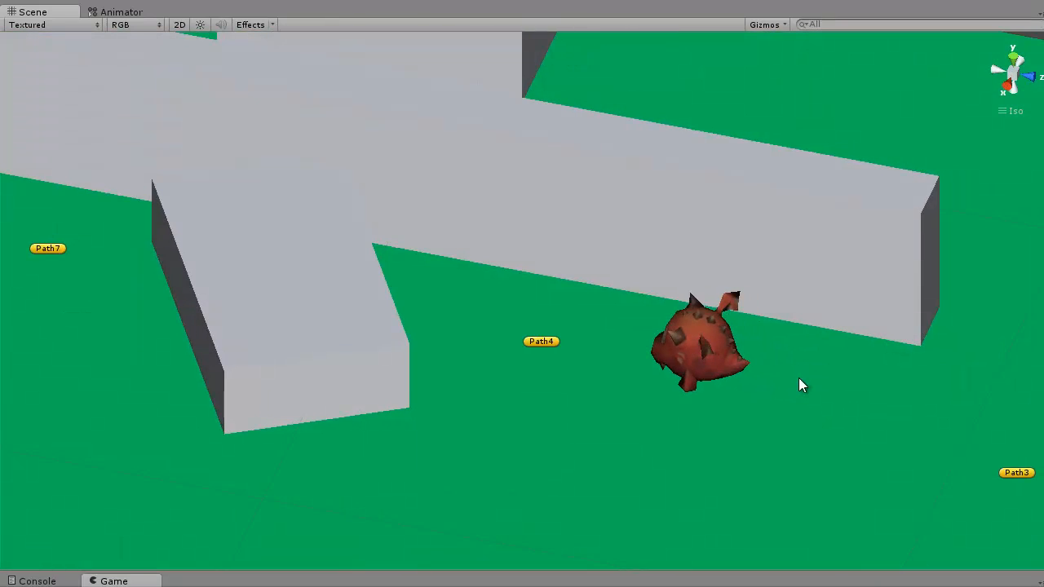
{"action": "middle_click_drag", "start_coordinate": [799, 380], "coordinate": [838, 342]}
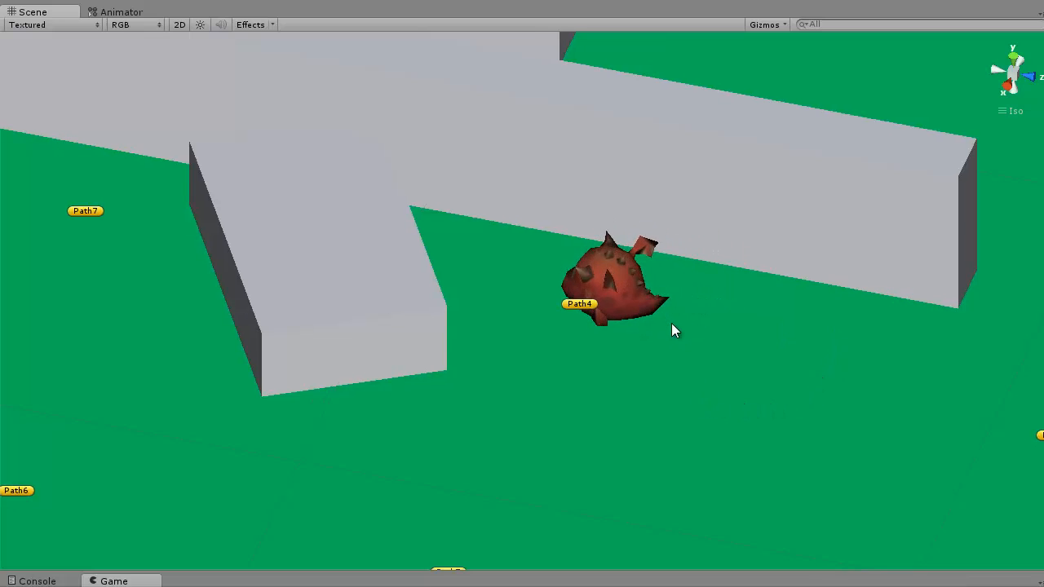
{"action": "middle_click_drag", "start_coordinate": [712, 329], "coordinate": [746, 302]}
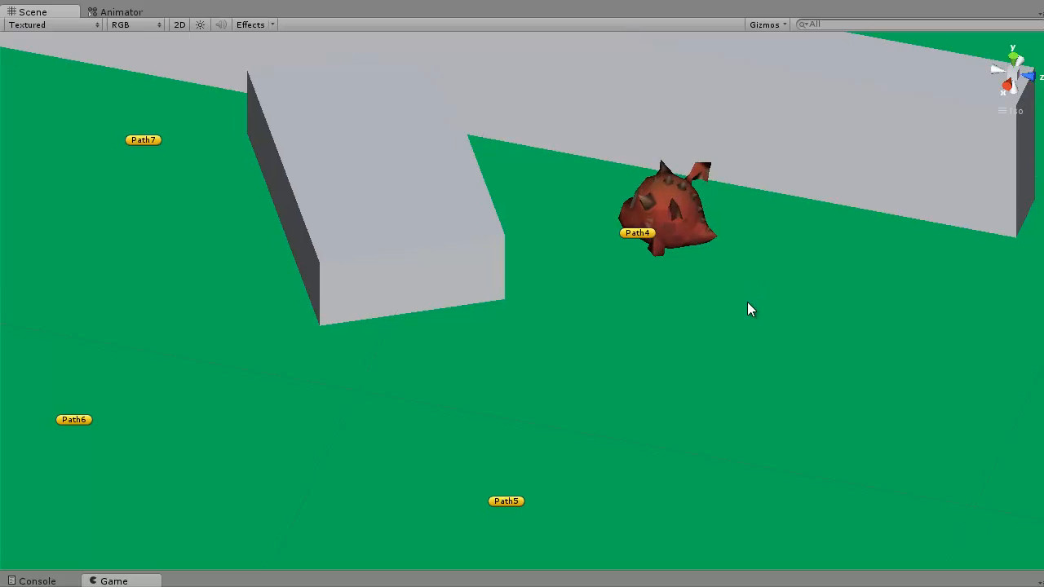
{"action": "scroll", "coordinate": [701, 261], "scroll_direction": "down", "scroll_amount": 6}
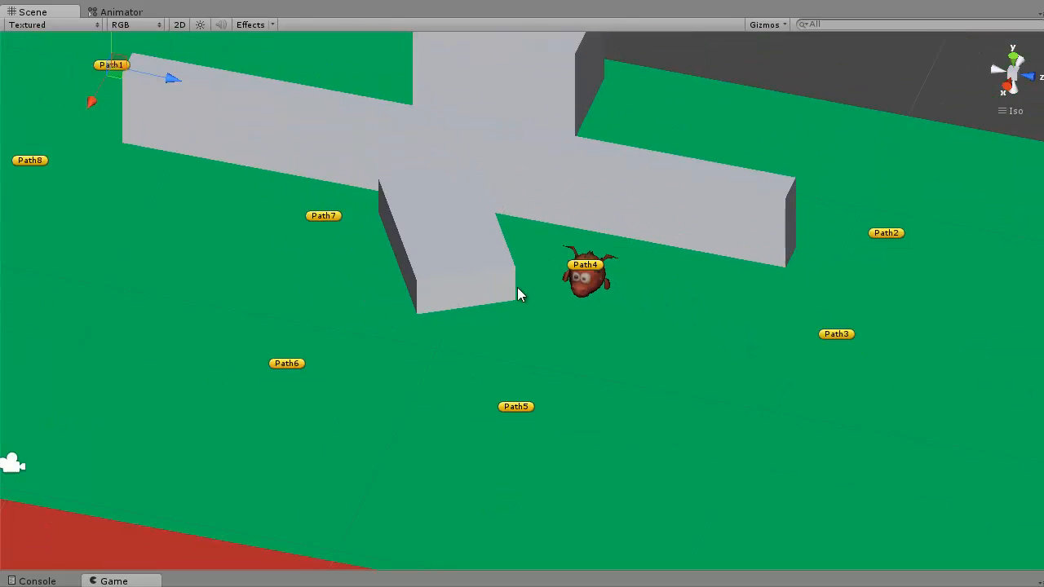
{"action": "scroll", "coordinate": [517, 288], "scroll_direction": "down", "scroll_amount": 1}
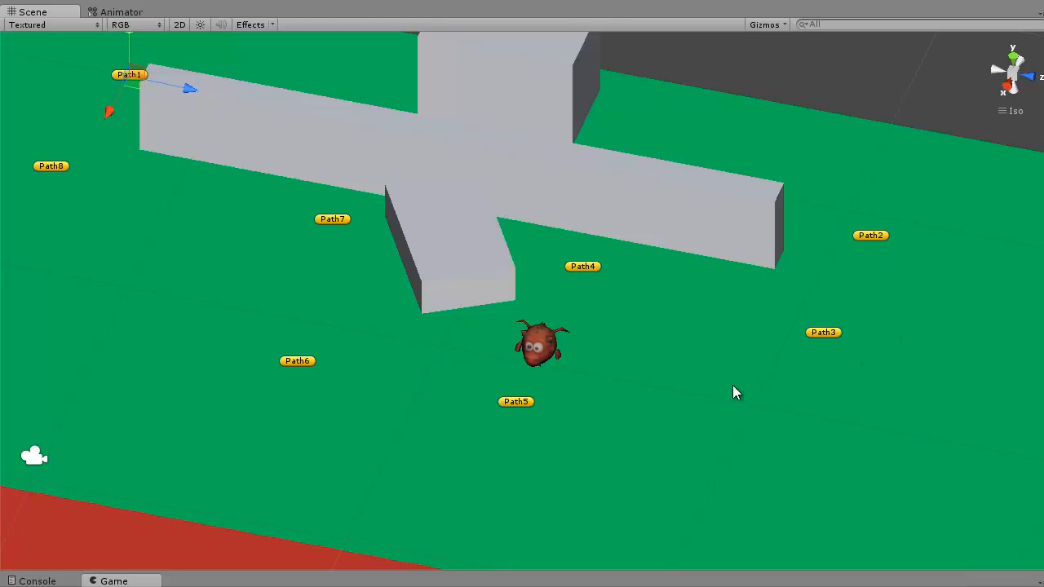
{"action": "scroll", "coordinate": [638, 414], "scroll_direction": "up", "scroll_amount": 3}
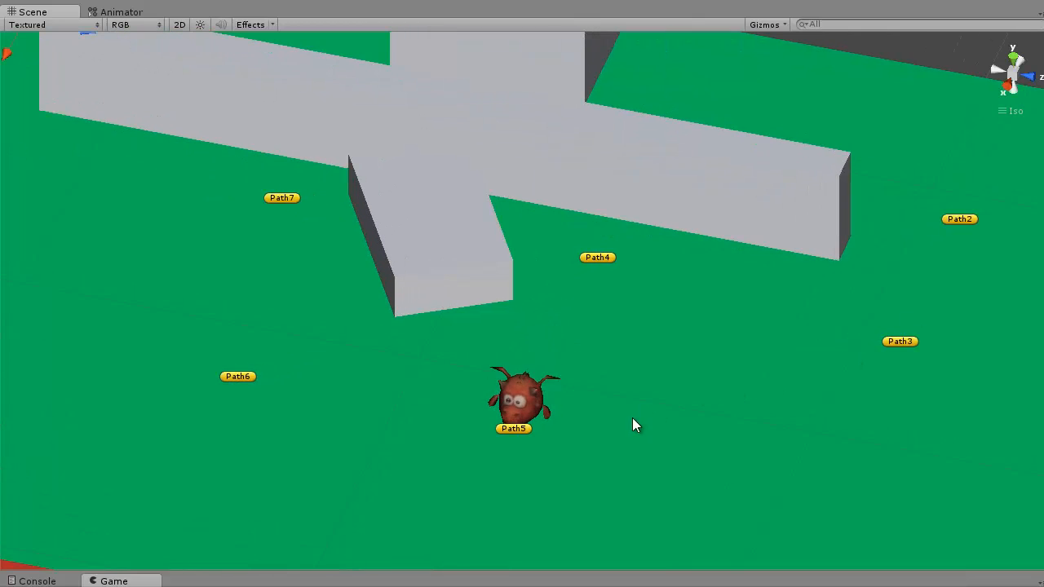
{"action": "middle_click_drag", "start_coordinate": [545, 468], "coordinate": [678, 374]}
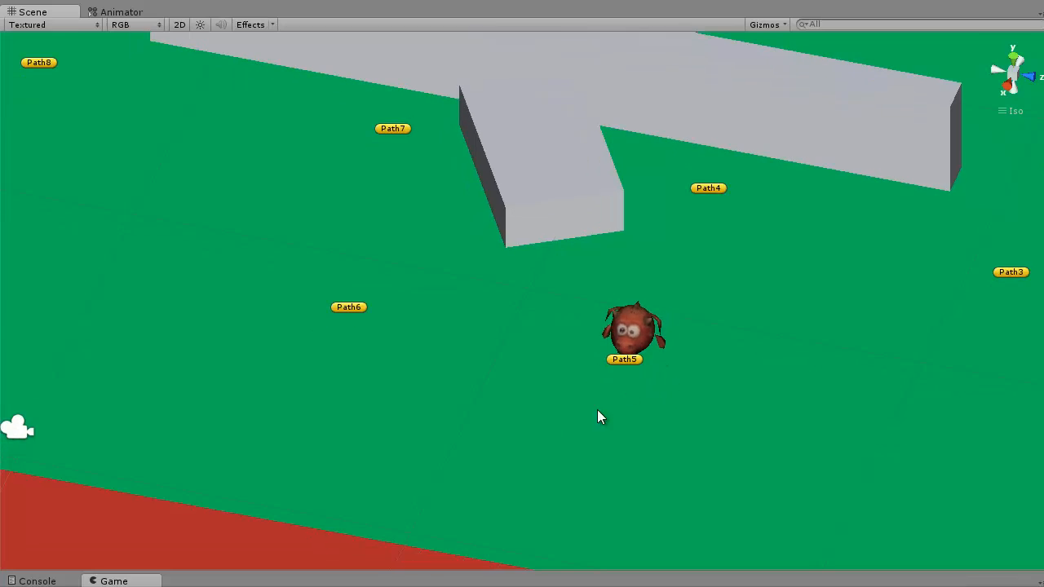
Examine the second monster's route between the waypoints on the red floor, where there are no obstacles
{"action": "right_click_drag", "start_coordinate": [473, 477], "coordinate": [838, 460]}
{"action": "middle_click_drag", "start_coordinate": [728, 437], "coordinate": [236, 260]}
{"action": "middle_click_drag", "start_coordinate": [810, 359], "coordinate": [821, 269]}
{"action": "scroll", "coordinate": [815, 282], "scroll_direction": "down", "scroll_amount": 4}
{"action": "scroll", "coordinate": [691, 325], "scroll_direction": "down", "scroll_amount": 3}
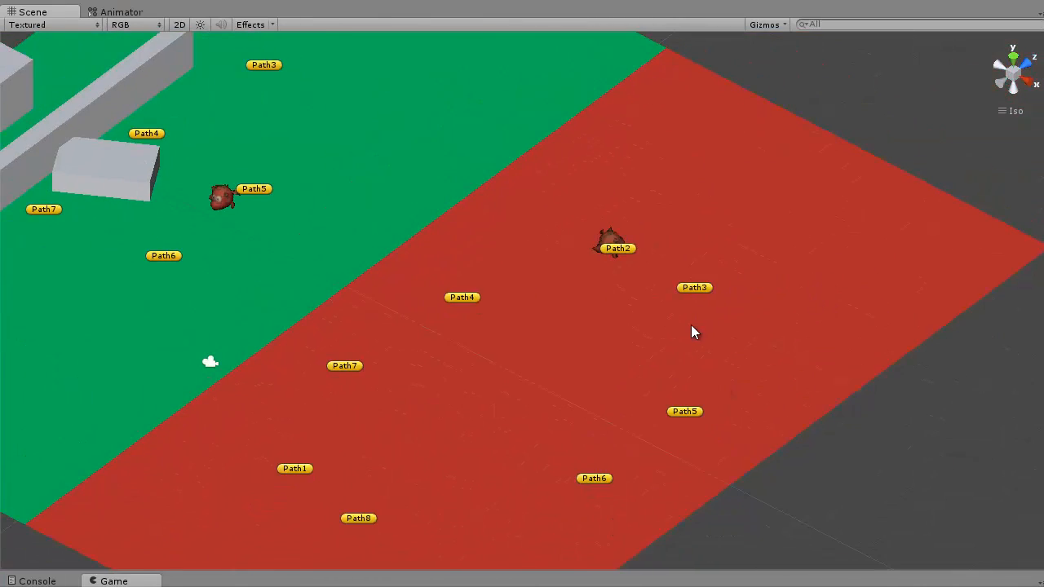
{"action": "middle_click_drag", "start_coordinate": [641, 352], "coordinate": [675, 270]}
{"action": "scroll", "coordinate": [675, 269], "scroll_direction": "up", "scroll_amount": 3}
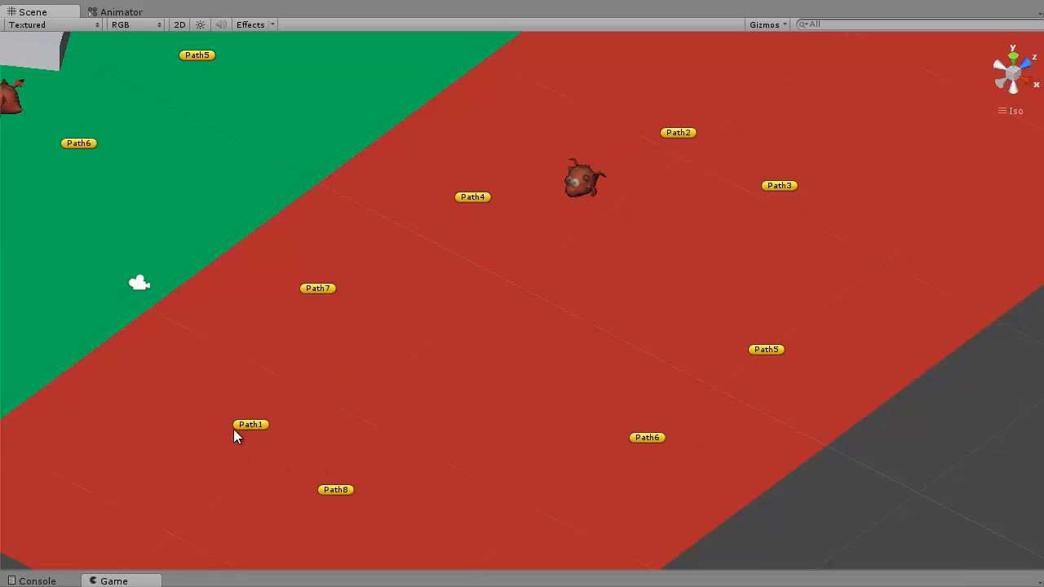
{"action": "middle_click_drag", "start_coordinate": [669, 326], "coordinate": [780, 313]}
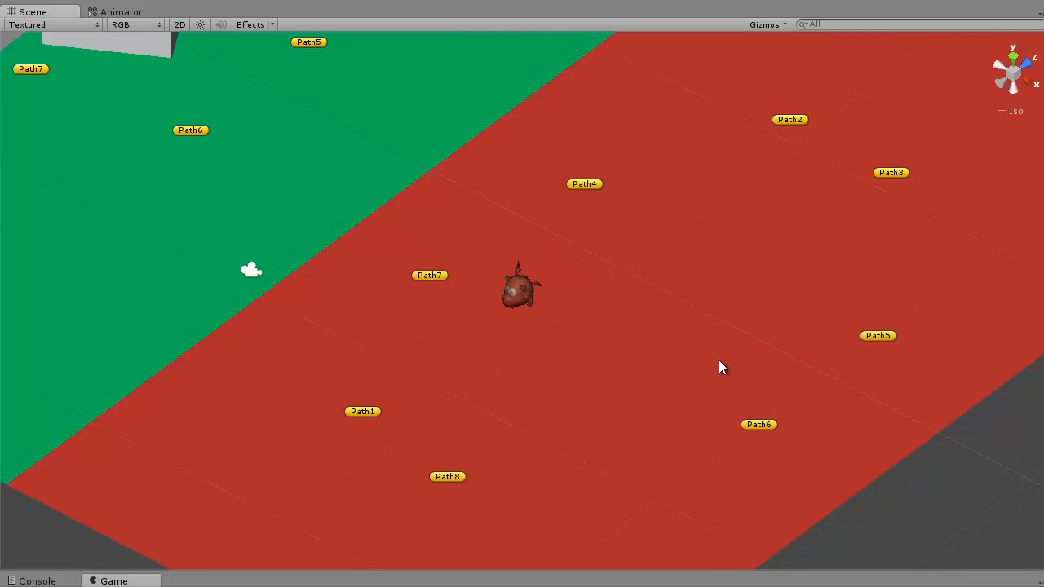
Stop the running demo and create a new scene, saving the changes to Demo.unity
{"action": "left_click", "coordinate": [754, 0]}
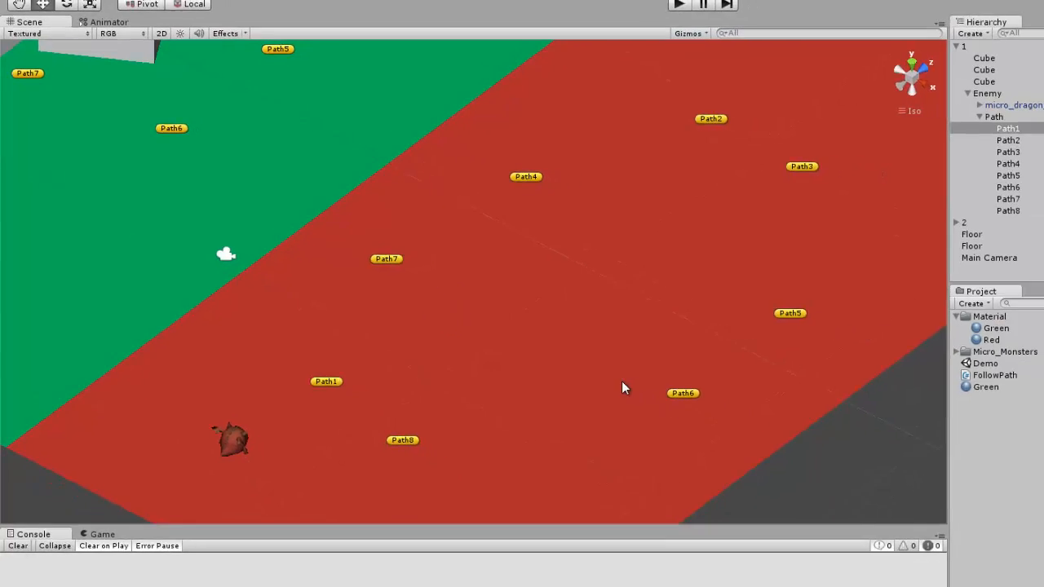
{"action": "key", "text": "ctrl+n"}
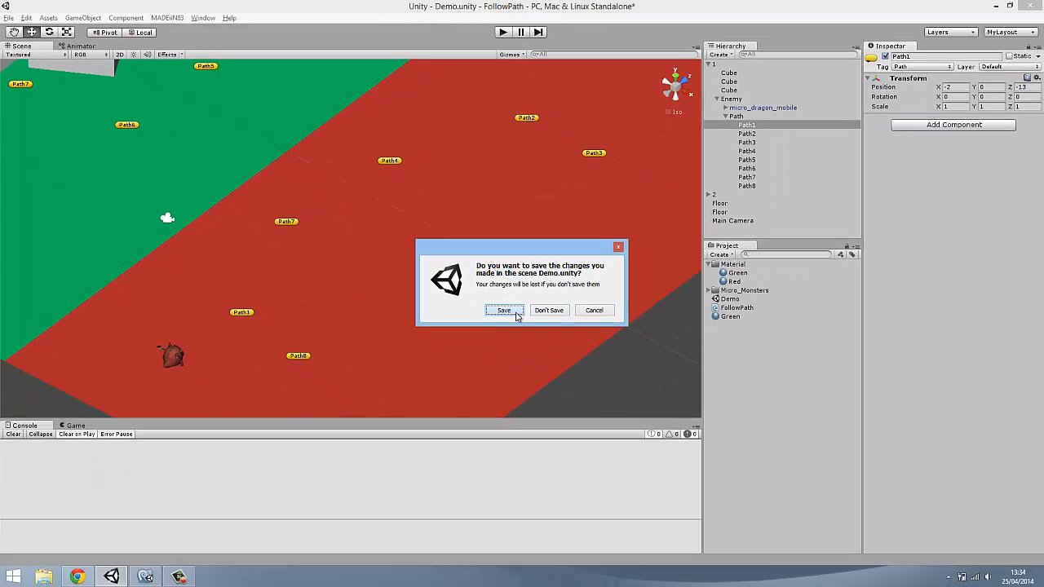
{"action": "left_click", "coordinate": [516, 315]}
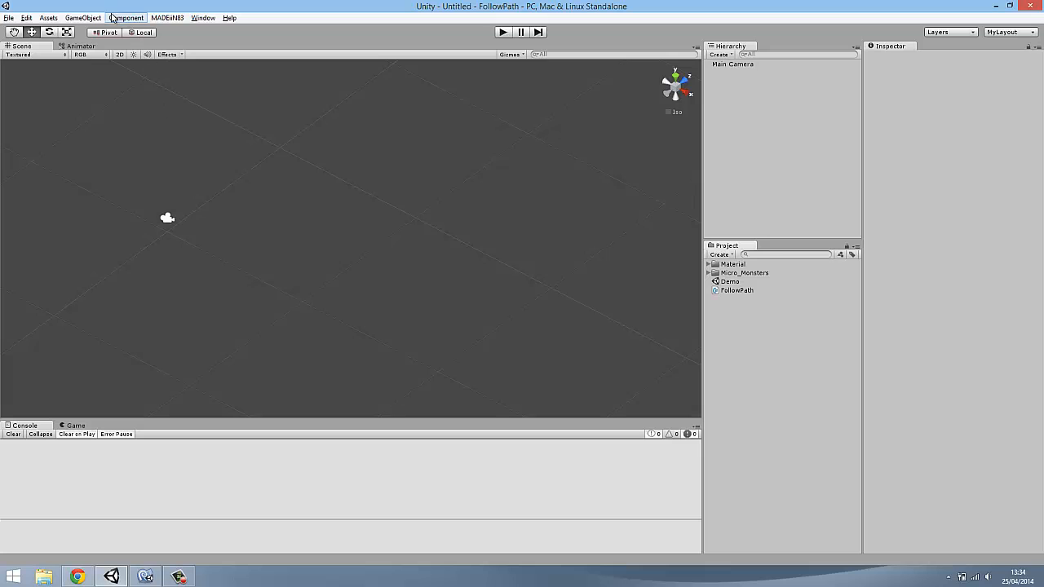
Add a plane to the scene and set its position to X 0, Y 0, Z 0
{"action": "left_click", "coordinate": [84, 17]}
{"action": "mouse_move", "coordinate": [125, 46]}
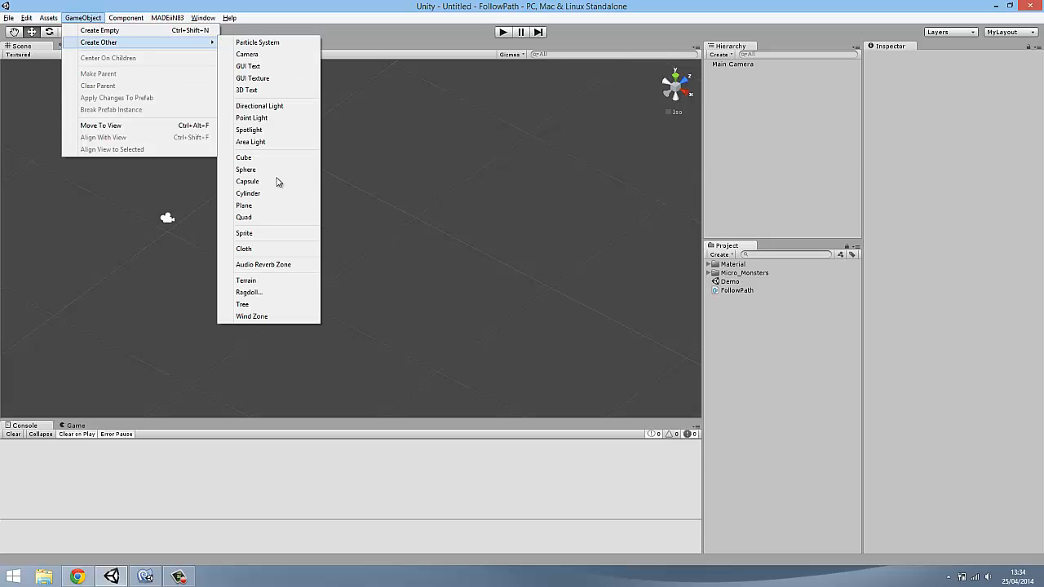
{"action": "left_click", "coordinate": [253, 205]}
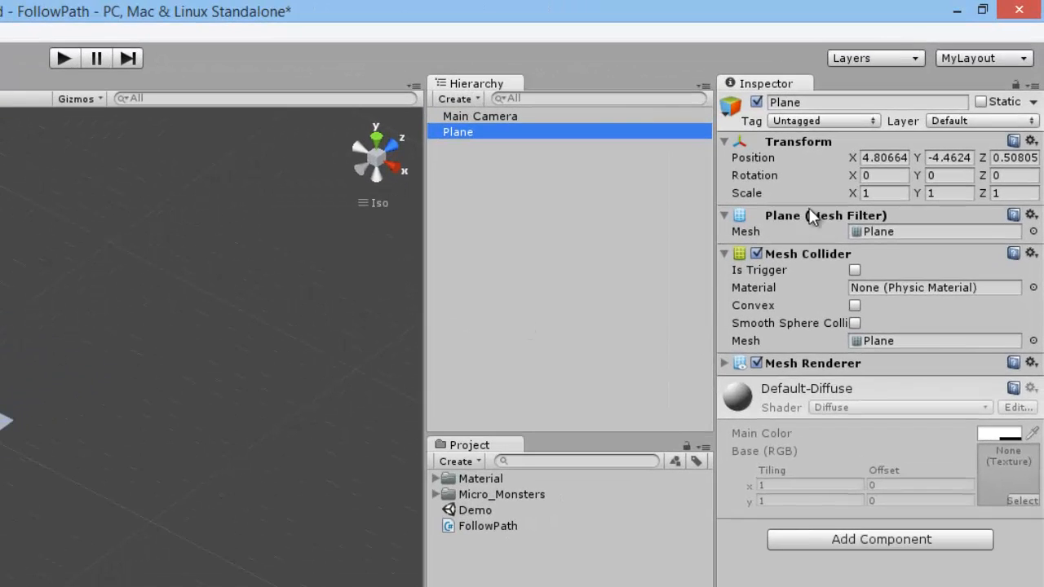
{"action": "left_click", "coordinate": [883, 156]}
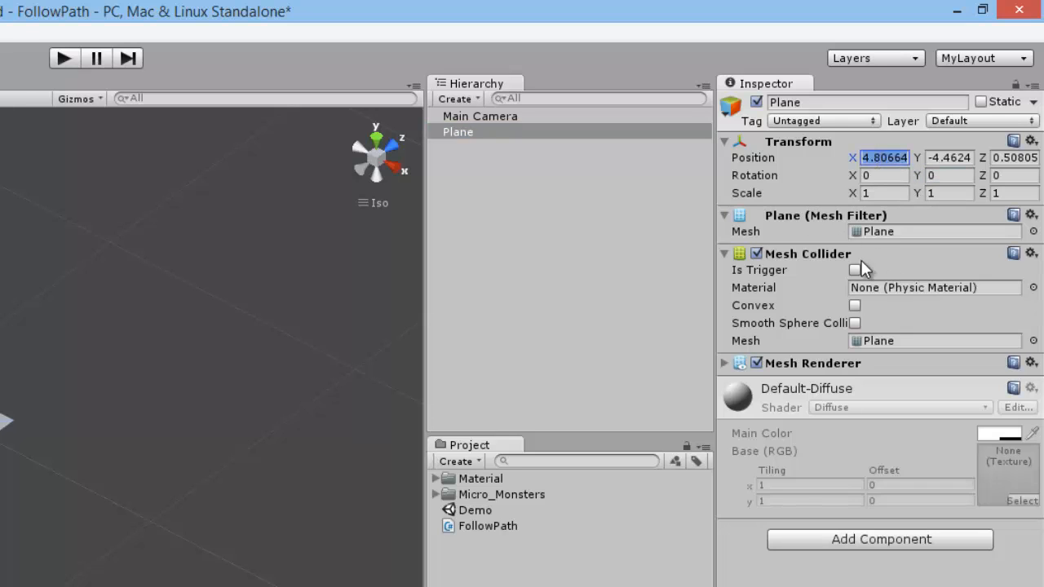
{"action": "type", "text": "0"}
{"action": "key", "text": "Tab"}
{"action": "type", "text": "0"}
{"action": "key", "text": "Tab"}
{"action": "type", "text": "0"}
Set the plane's scale to 5 on the X, Y and Z axes, then deselect it
{"action": "key", "text": "Tab"}
{"action": "key", "text": "Tab"}
{"action": "key", "text": "Tab"}
{"action": "key", "text": "Tab"}
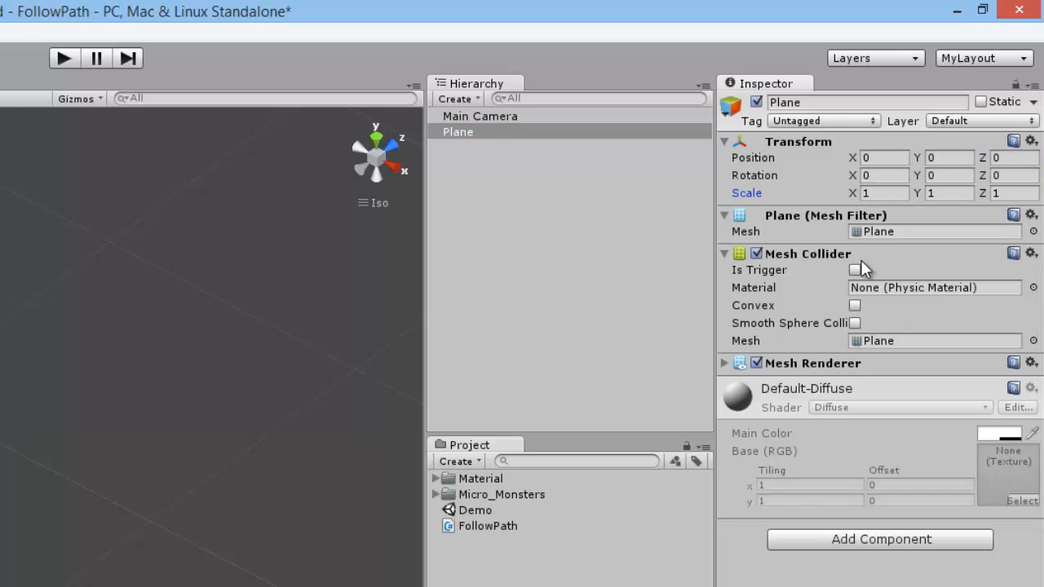
{"action": "type", "text": "5"}
{"action": "key", "text": "Tab"}
{"action": "type", "text": "5"}
{"action": "key", "text": "Tab"}
{"action": "type", "text": "5"}
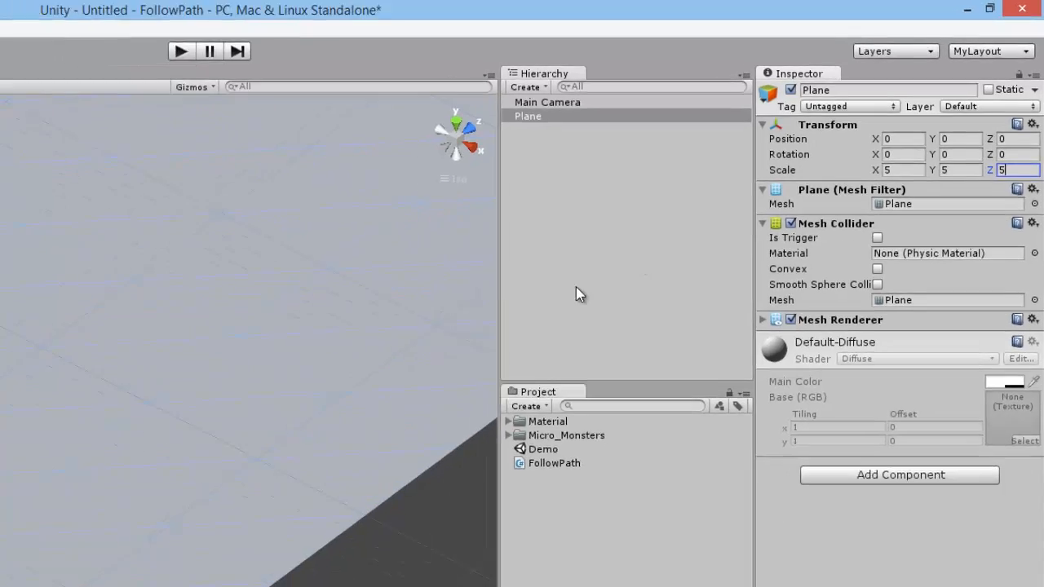
{"action": "scroll", "coordinate": [224, 254], "scroll_direction": "down", "scroll_amount": 10}
{"action": "right_click_drag", "start_coordinate": [359, 190], "coordinate": [408, 201]}
{"action": "scroll", "coordinate": [412, 208], "scroll_direction": "up", "scroll_amount": 6}
{"action": "middle_click_drag", "start_coordinate": [430, 234], "coordinate": [452, 256]}
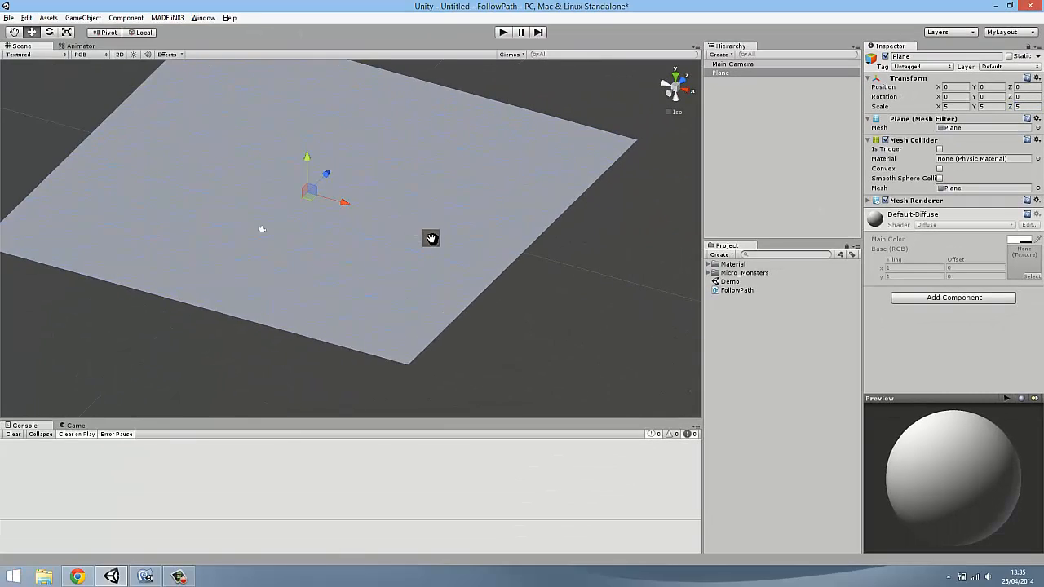
{"action": "left_click", "coordinate": [560, 302]}
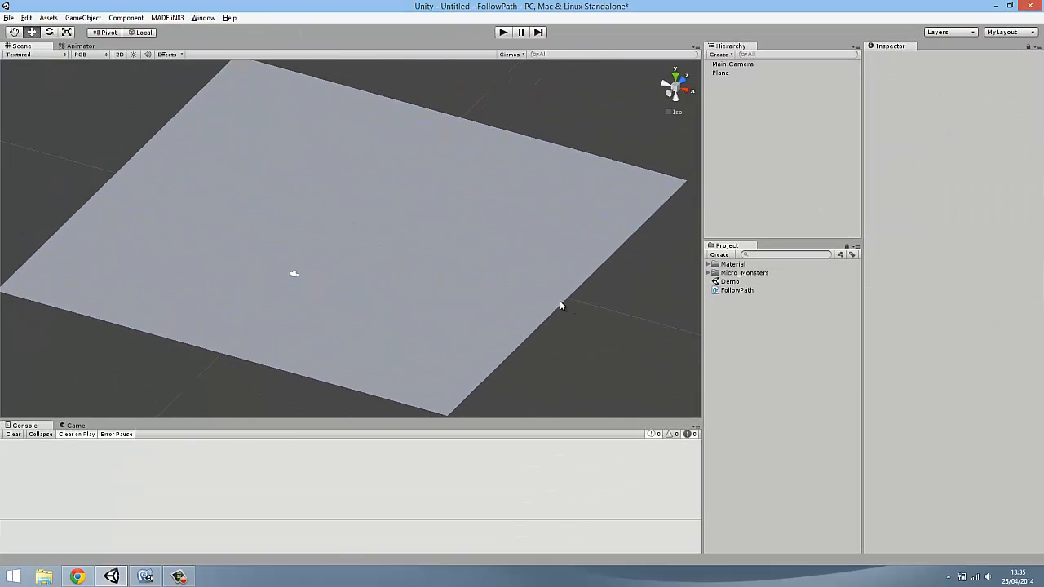
Add a cube to the scene
{"action": "left_click", "coordinate": [89, 18]}
{"action": "mouse_move", "coordinate": [100, 42]}
{"action": "left_click", "coordinate": [266, 157]}
{"action": "left_click_drag", "start_coordinate": [267, 158], "coordinate": [441, 220], "text": "alt"}
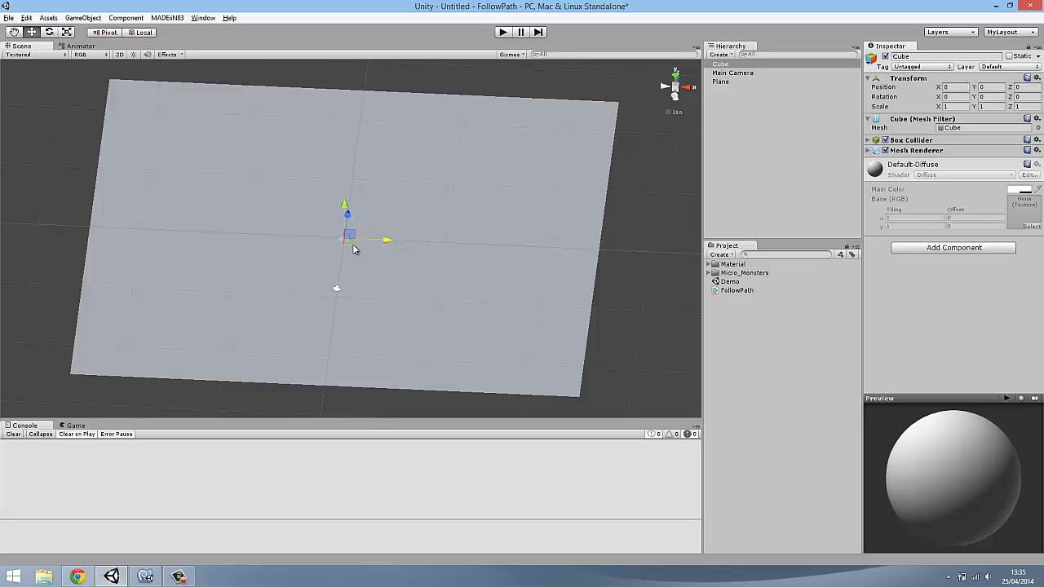
Move the cube near one edge of the plane and raise it, to position X -17, Y 1, Z 0
{"action": "left_click_drag", "start_coordinate": [352, 198], "coordinate": [417, 254], "text": "alt"}
{"action": "key", "text": "f"}
{"action": "scroll", "coordinate": [368, 251], "scroll_direction": "down", "scroll_amount": 5}
{"action": "scroll", "coordinate": [341, 248], "scroll_direction": "down", "scroll_amount": 4}
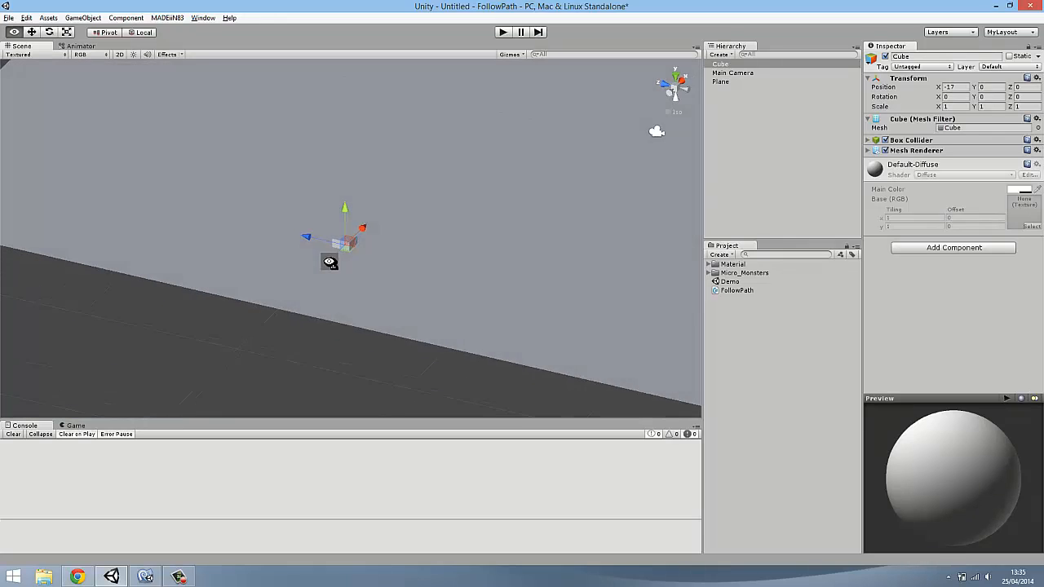
{"action": "left_click_drag", "start_coordinate": [348, 197], "coordinate": [548, 271], "text": "alt"}
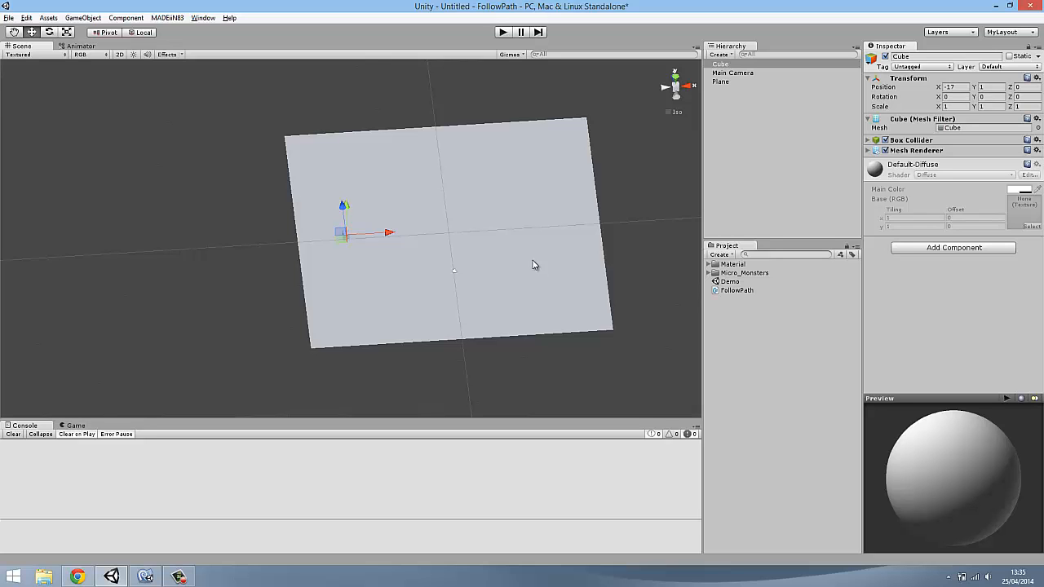
{"action": "left_click_drag", "start_coordinate": [533, 263], "coordinate": [349, 320], "text": "alt"}
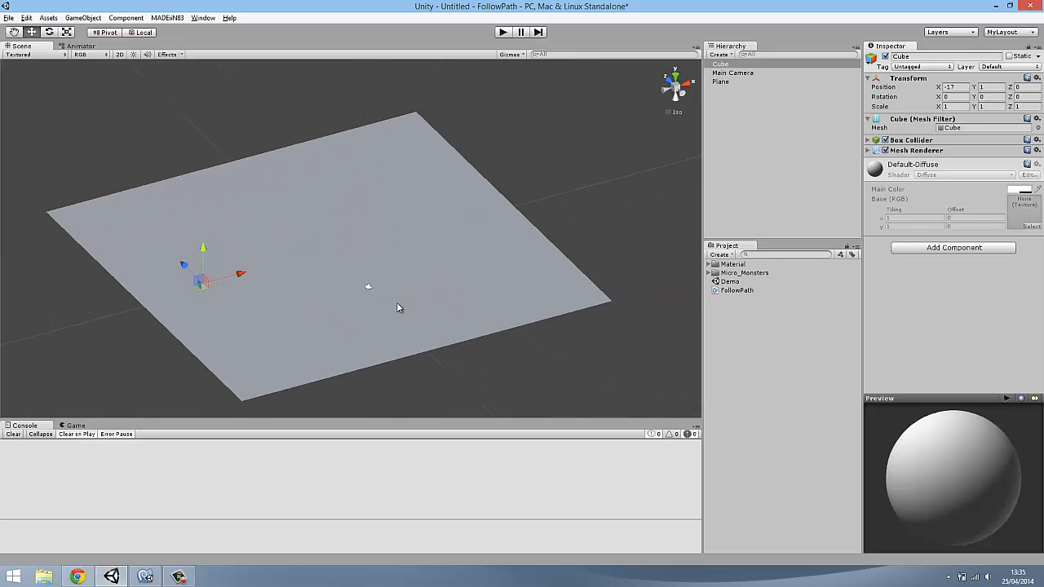
{"action": "scroll", "coordinate": [398, 310], "scroll_direction": "up", "scroll_amount": 2}
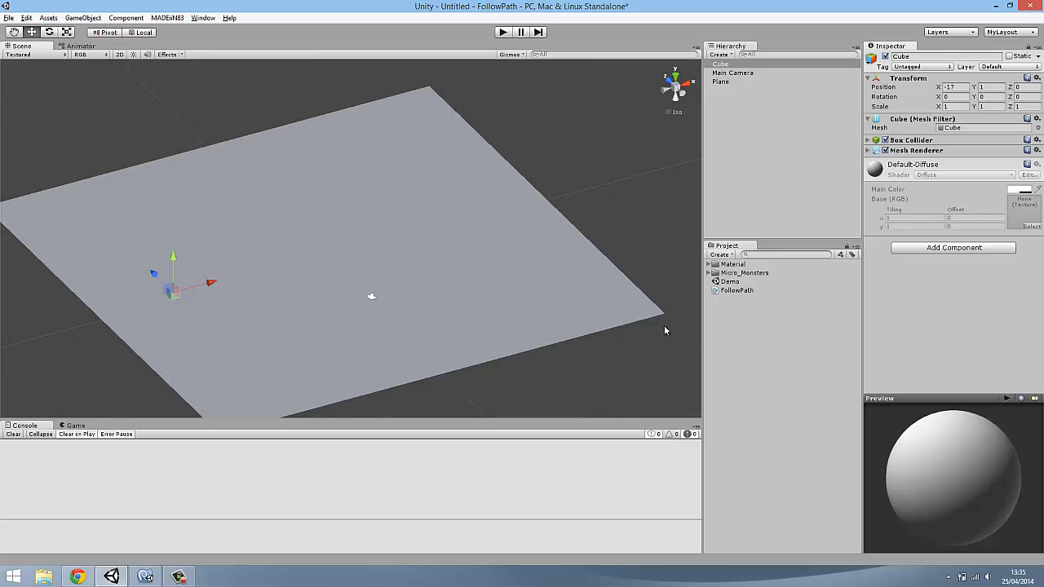
Deselect the cube and create a new material named Green in the project assets
{"action": "left_click", "coordinate": [422, 384]}
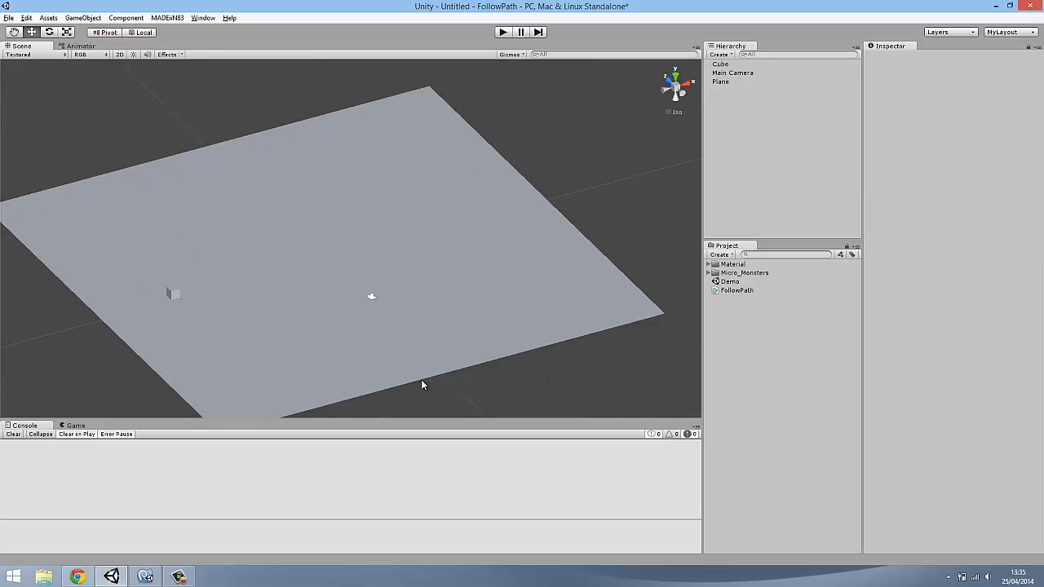
{"action": "right_click", "coordinate": [739, 317]}
{"action": "right_click", "coordinate": [735, 303]}
{"action": "mouse_move", "coordinate": [758, 313]}
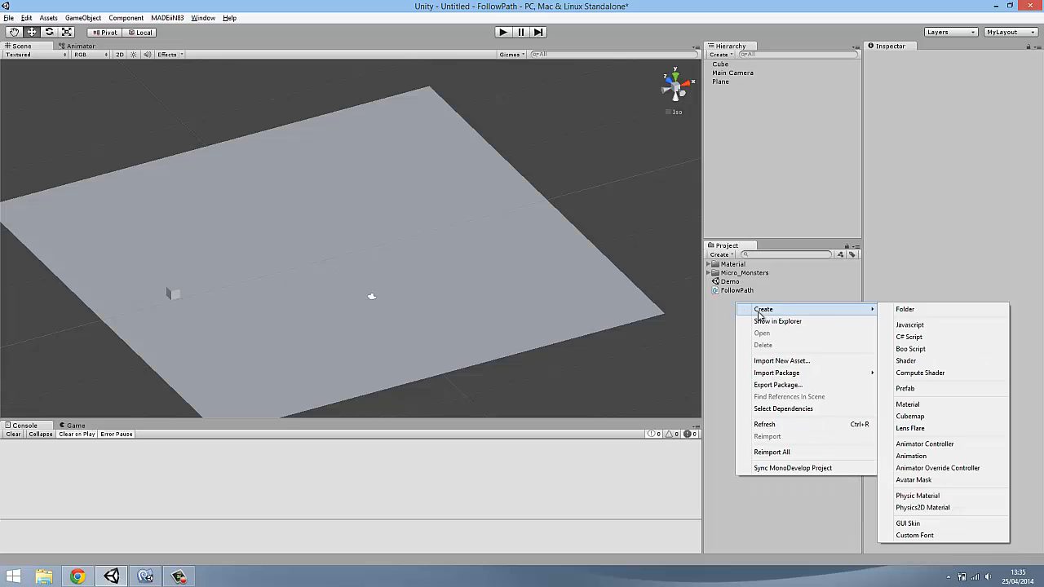
{"action": "left_click", "coordinate": [906, 404]}
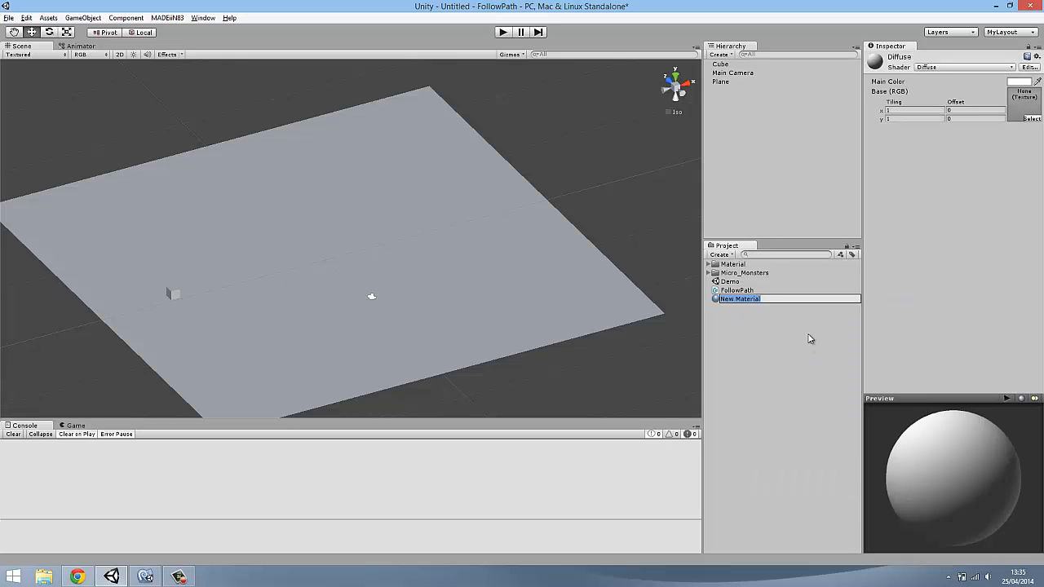
{"action": "type", "text": "Green"}
{"action": "key", "text": "Return"}
Set the Green material's main color to a bluish green and apply the material to the plane
{"action": "left_click", "coordinate": [1017, 82]}
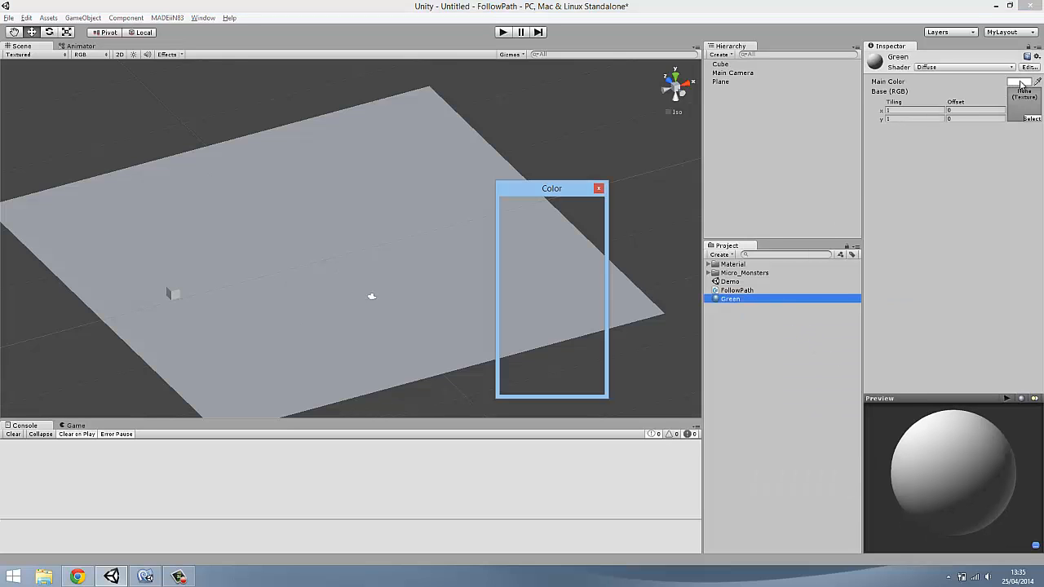
{"action": "left_click_drag", "start_coordinate": [593, 258], "coordinate": [536, 234]}
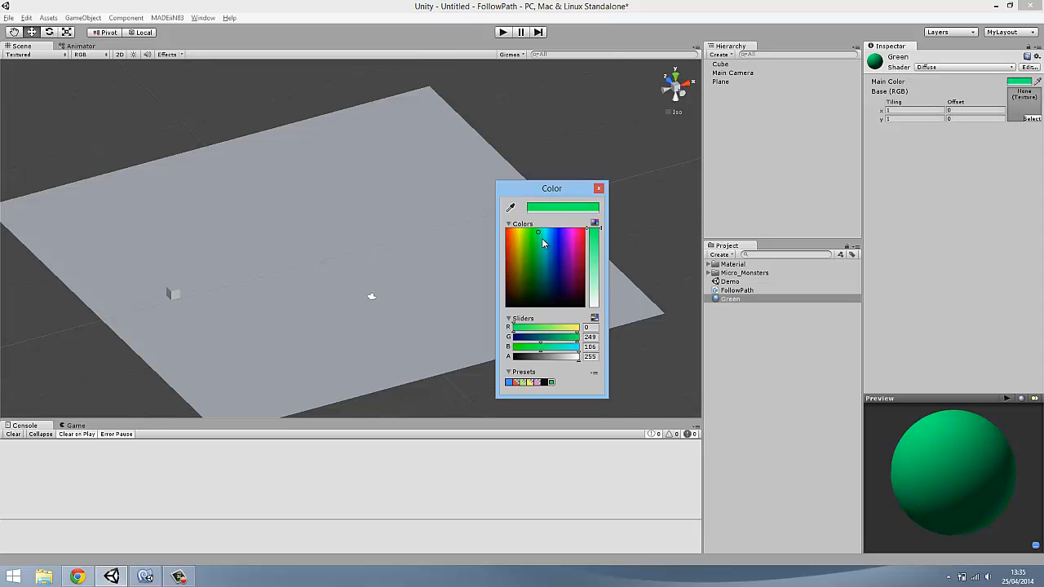
{"action": "left_click", "coordinate": [802, 321]}
{"action": "left_click_drag", "start_coordinate": [730, 299], "coordinate": [179, 268]}
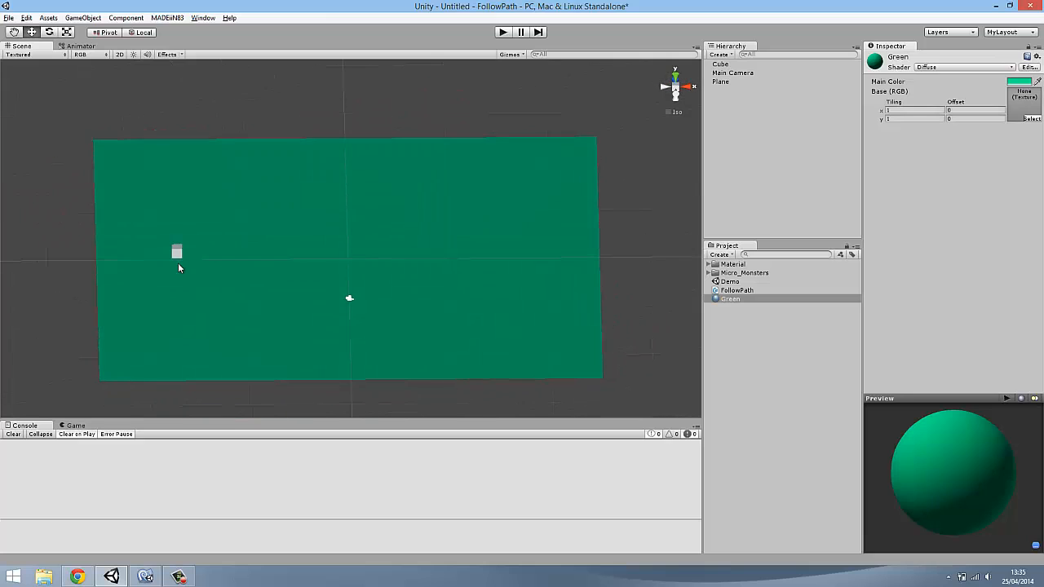
Create another material named Red in the project assets and set its main color to red
{"action": "right_click", "coordinate": [785, 322]}
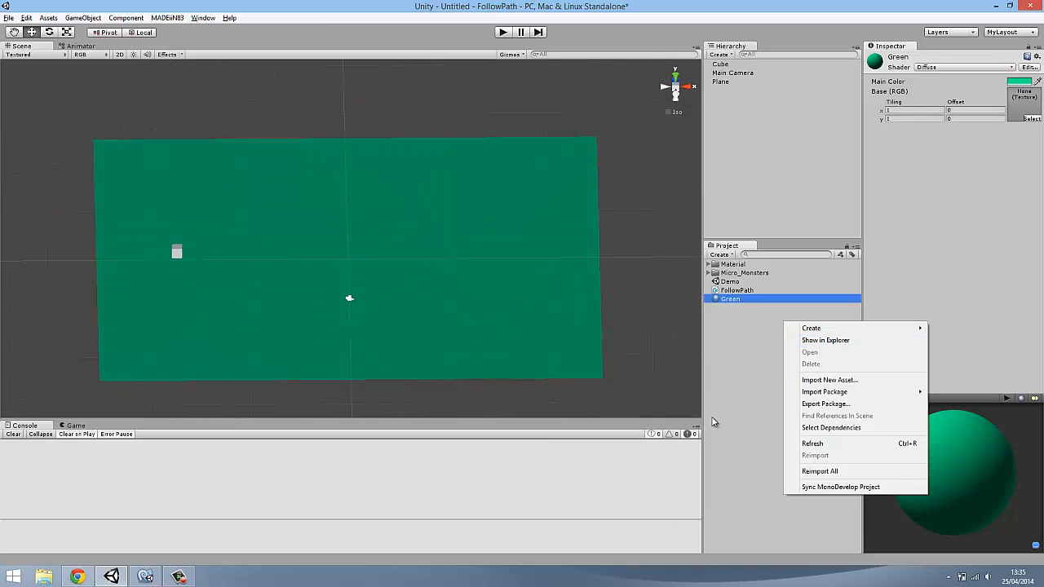
{"action": "mouse_move", "coordinate": [803, 330]}
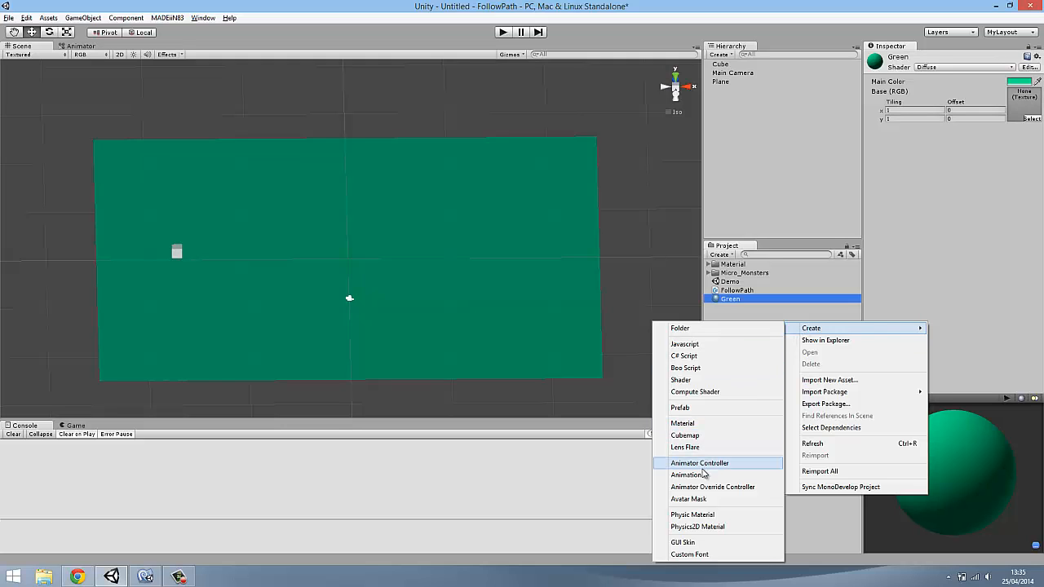
{"action": "left_click", "coordinate": [685, 423]}
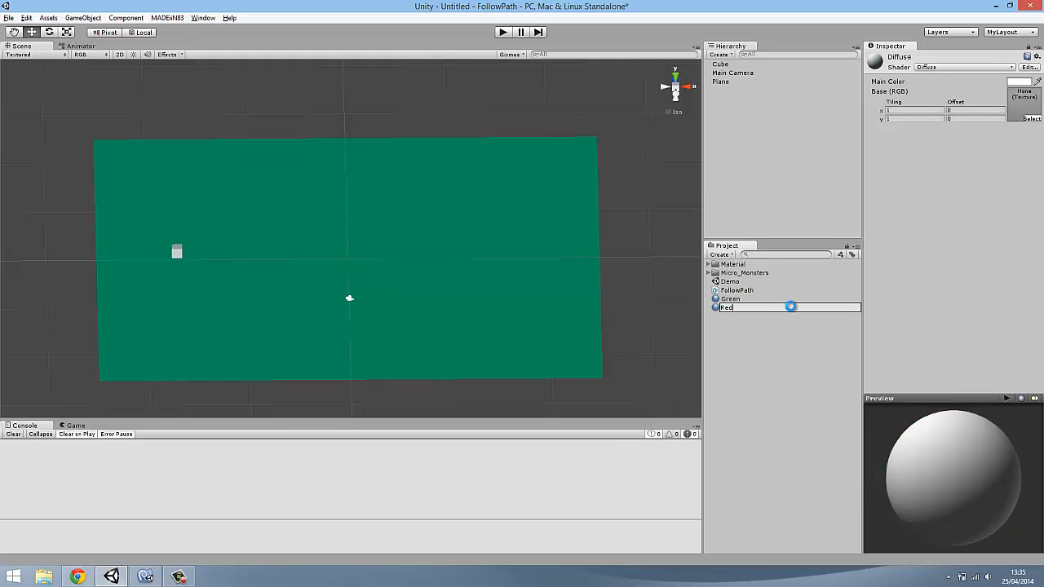
{"action": "key", "text": "Return"}
{"action": "left_click", "coordinate": [1024, 82]}
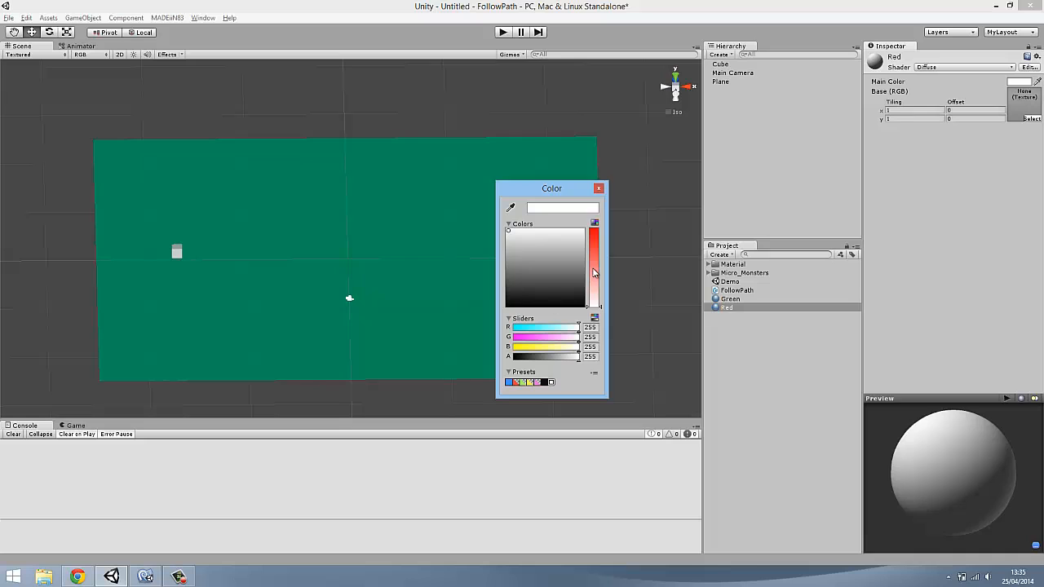
{"action": "left_click_drag", "start_coordinate": [594, 273], "coordinate": [488, 228]}
{"action": "left_click", "coordinate": [754, 367]}
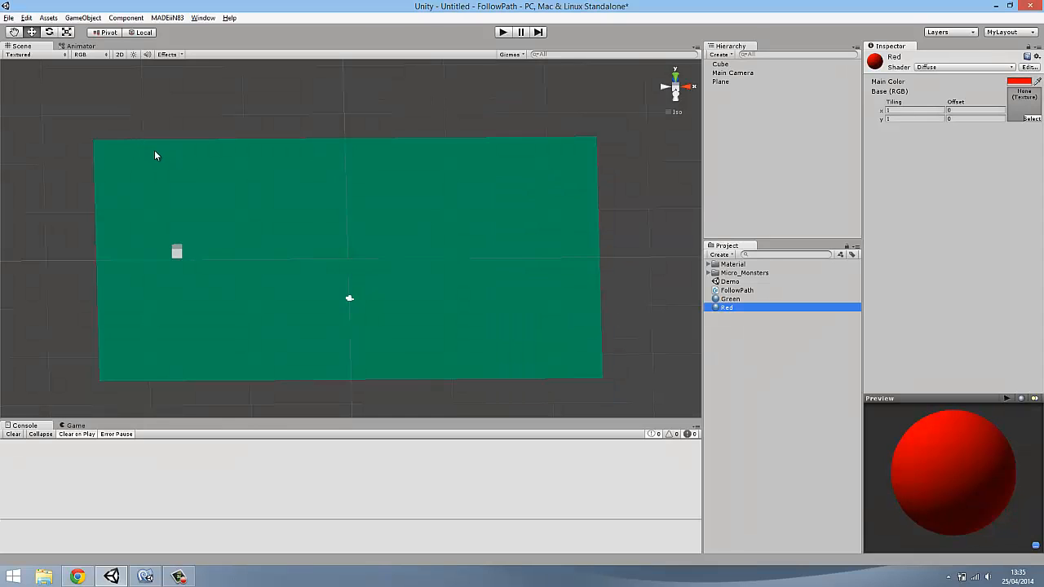
Add a second cube to the scene and stretch it along X to a scale of about 5.9
{"action": "left_click", "coordinate": [81, 22]}
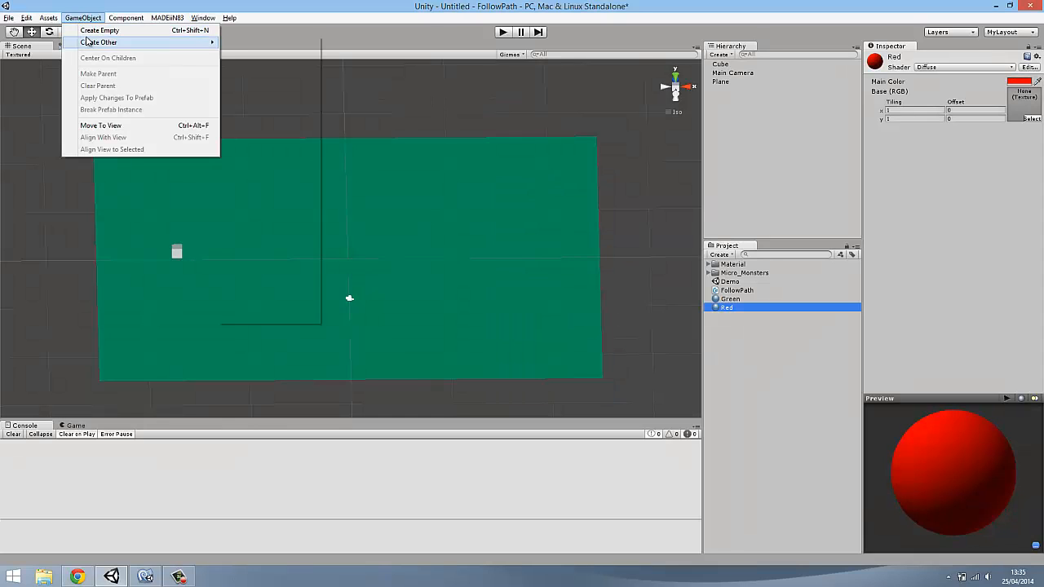
{"action": "mouse_move", "coordinate": [96, 45]}
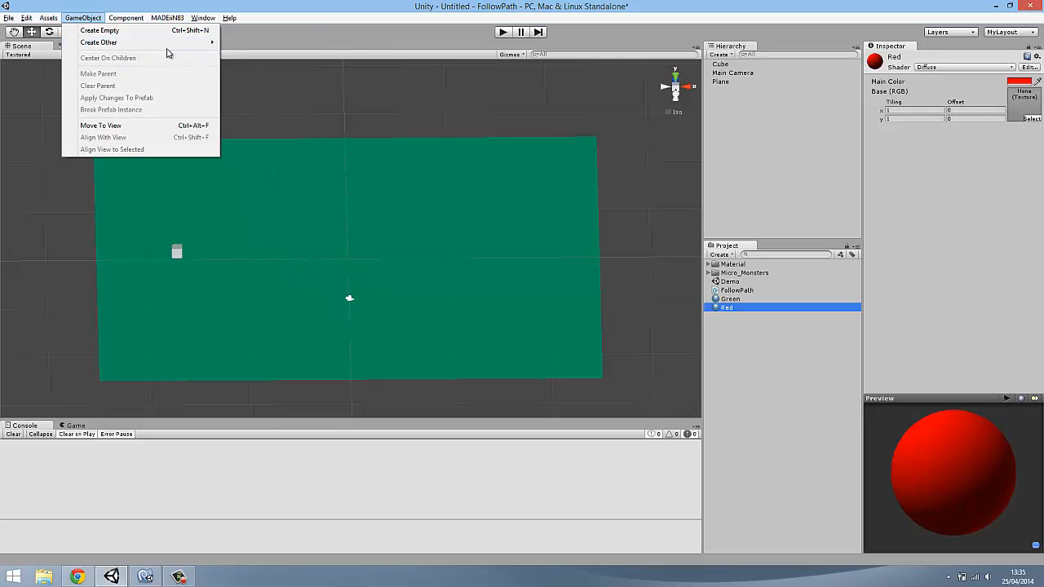
{"action": "left_click", "coordinate": [244, 157]}
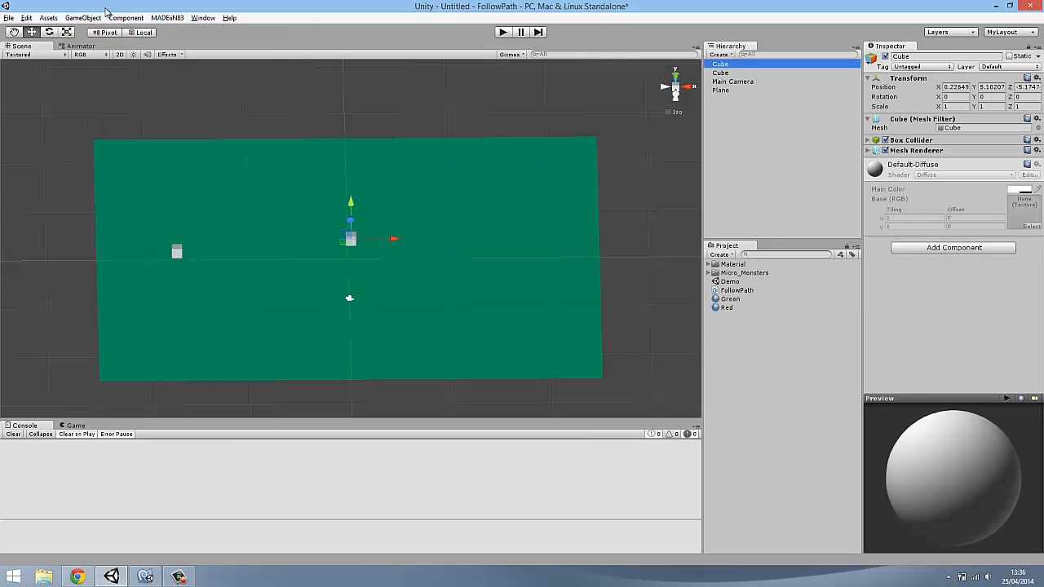
{"action": "left_click", "coordinate": [66, 32]}
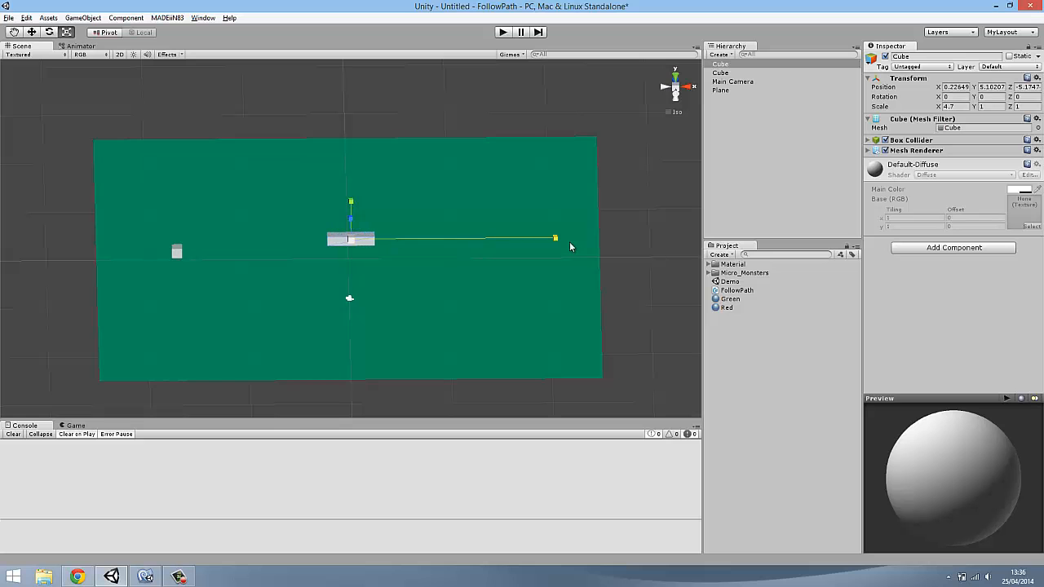
{"action": "scroll", "coordinate": [464, 242], "scroll_direction": "up", "scroll_amount": 9}
{"action": "right_click_drag", "start_coordinate": [463, 242], "coordinate": [578, 308]}
{"action": "scroll", "coordinate": [449, 240], "scroll_direction": "up", "scroll_amount": 4}
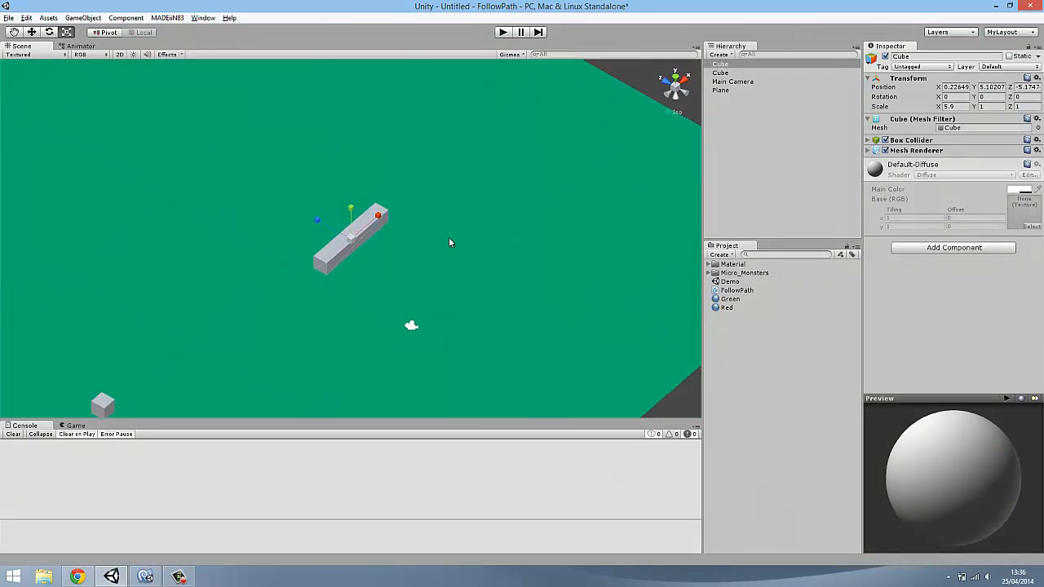
{"action": "right_click_drag", "start_coordinate": [449, 240], "coordinate": [571, 131]}
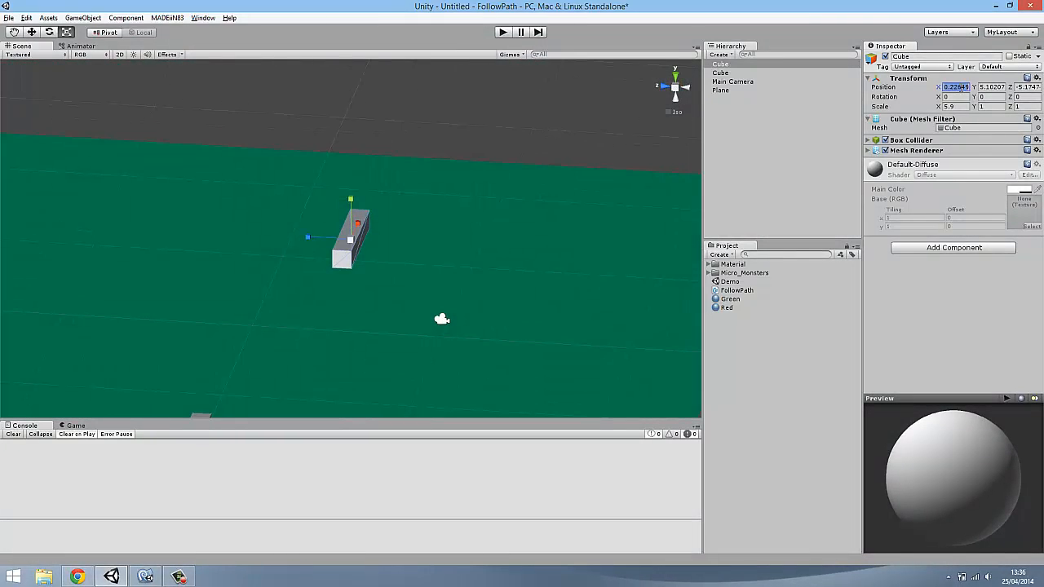
Set the stretched cube's position to X 0, Y 0, Z 0 and enlarge its scale to about X 9.1, Y 2.8
{"action": "type", "text": "0"}
{"action": "key", "text": "Tab"}
{"action": "type", "text": "0"}
{"action": "key", "text": "Tab"}
{"action": "type", "text": "0"}
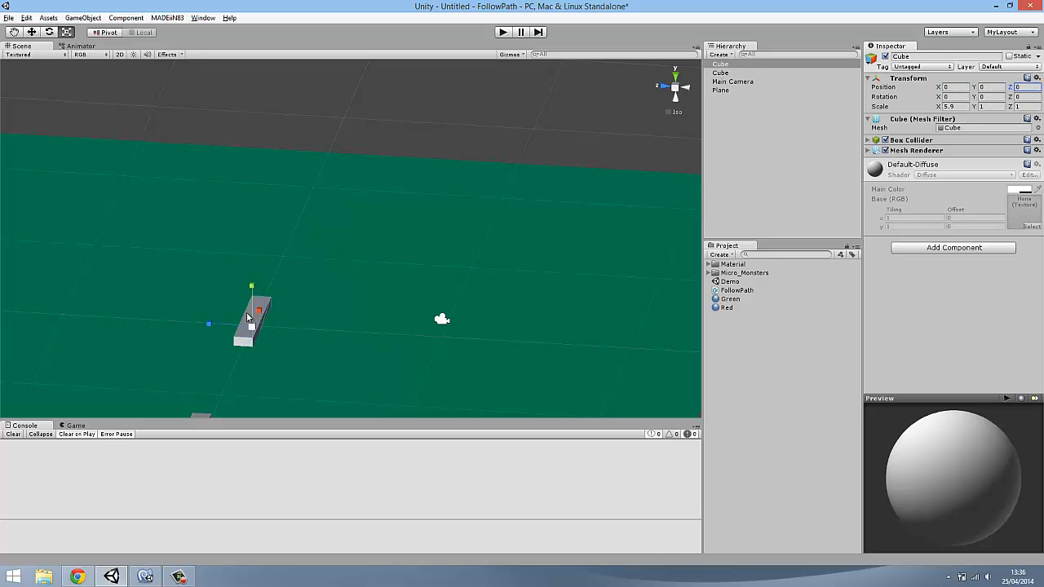
{"action": "left_click_drag", "start_coordinate": [269, 304], "coordinate": [256, 323]}
{"action": "right_click_drag", "start_coordinate": [339, 301], "coordinate": [198, 372]}
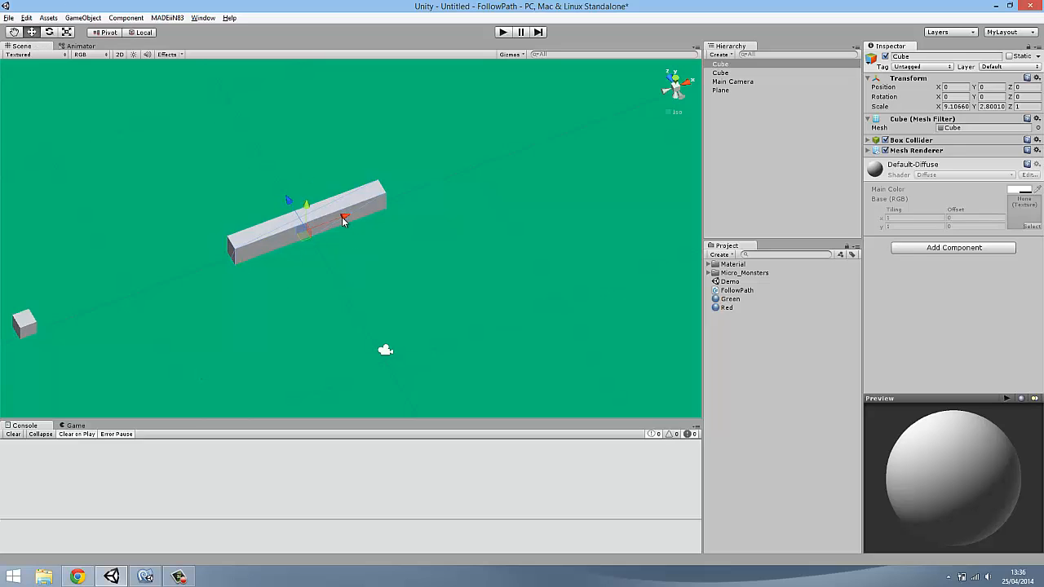
Duplicate the long bar, move the copy to Z 4 and shorten its X scale to about 2.6
{"action": "left_click", "coordinate": [732, 64]}
{"action": "left_click_drag", "start_coordinate": [300, 209], "coordinate": [253, 153]}
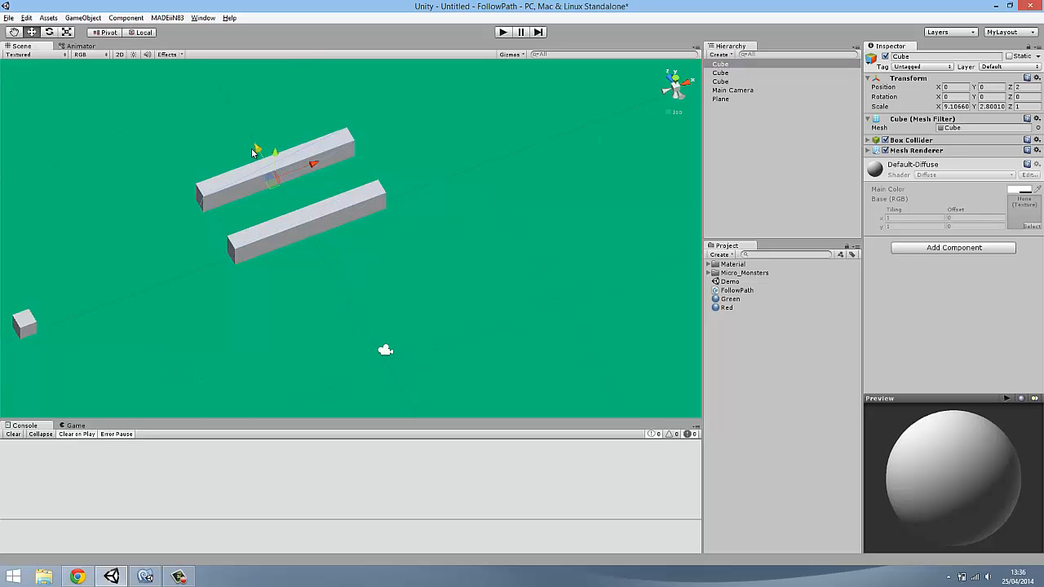
{"action": "left_click_drag", "start_coordinate": [315, 166], "coordinate": [294, 173]}
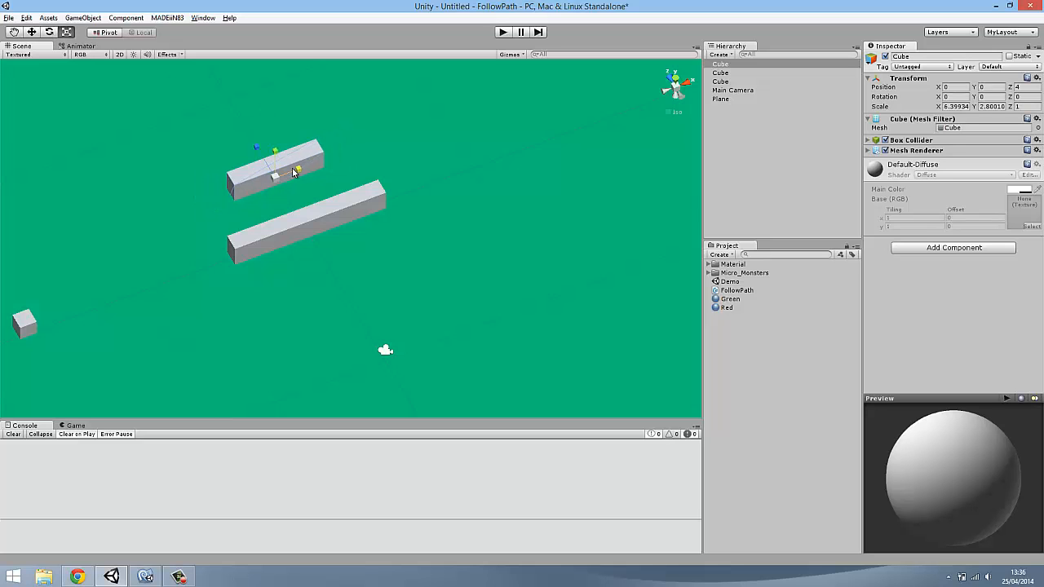
{"action": "left_click", "coordinate": [30, 32]}
{"action": "right_click_drag", "start_coordinate": [284, 195], "coordinate": [314, 202]}
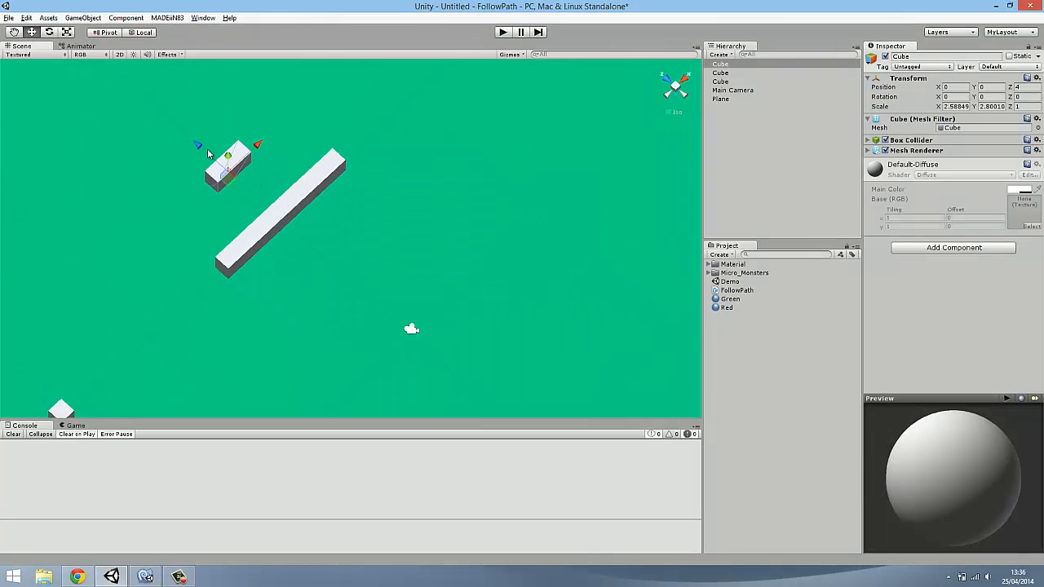
Duplicate the short bar to the long bar's opposite side, rotate the copy -45 degrees about Y, and nudge it against the long bar
{"action": "left_click_drag", "start_coordinate": [201, 150], "coordinate": [280, 215], "text": "ctrl"}
{"action": "left_click", "coordinate": [49, 34]}
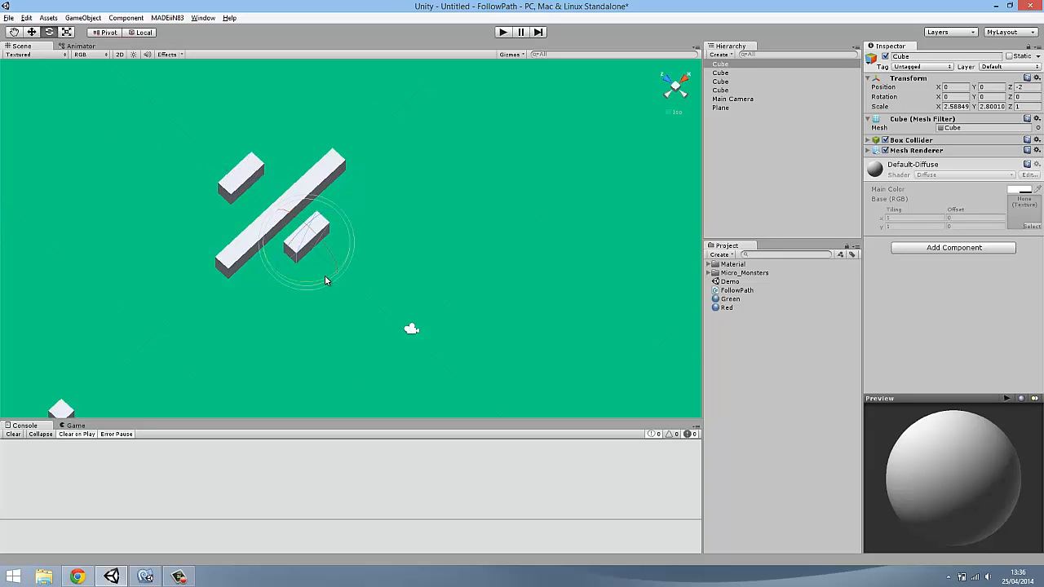
{"action": "left_click_drag", "start_coordinate": [374, 256], "coordinate": [406, 244], "text": "ctrl"}
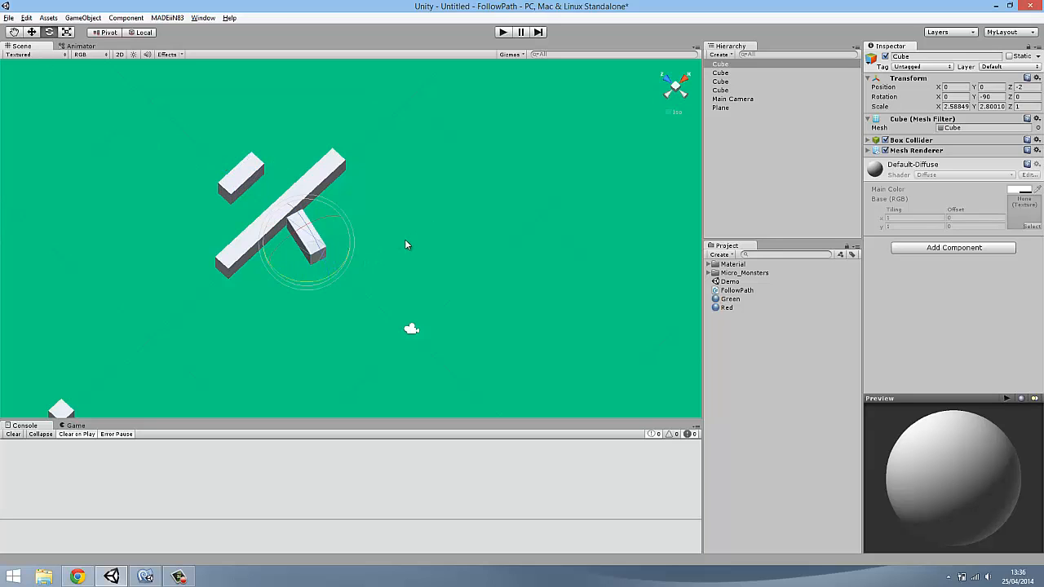
{"action": "left_click", "coordinate": [31, 33]}
{"action": "left_click_drag", "start_coordinate": [261, 243], "coordinate": [254, 243]}
{"action": "left_click_drag", "start_coordinate": [298, 204], "coordinate": [298, 195]}
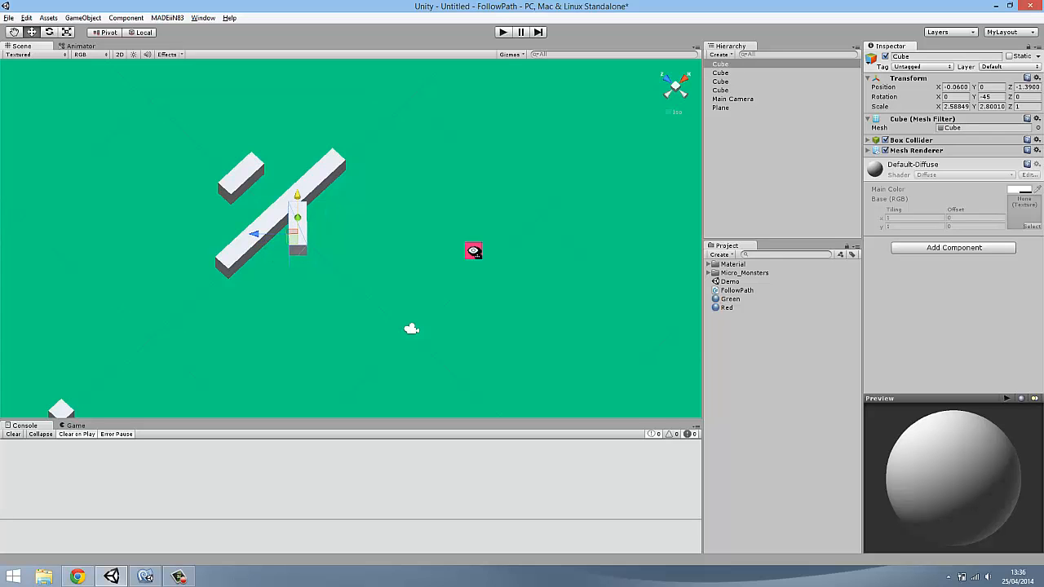
Apply the Red material to the angled bar, the long bar and the separate short bar
{"action": "right_click_drag", "start_coordinate": [472, 251], "coordinate": [516, 291]}
{"action": "scroll", "coordinate": [452, 246], "scroll_direction": "down", "scroll_amount": 7}
{"action": "right_click_drag", "start_coordinate": [451, 250], "coordinate": [424, 173]}
{"action": "scroll", "coordinate": [316, 309], "scroll_direction": "up", "scroll_amount": 5}
{"action": "middle_click_drag", "start_coordinate": [321, 297], "coordinate": [466, 246]}
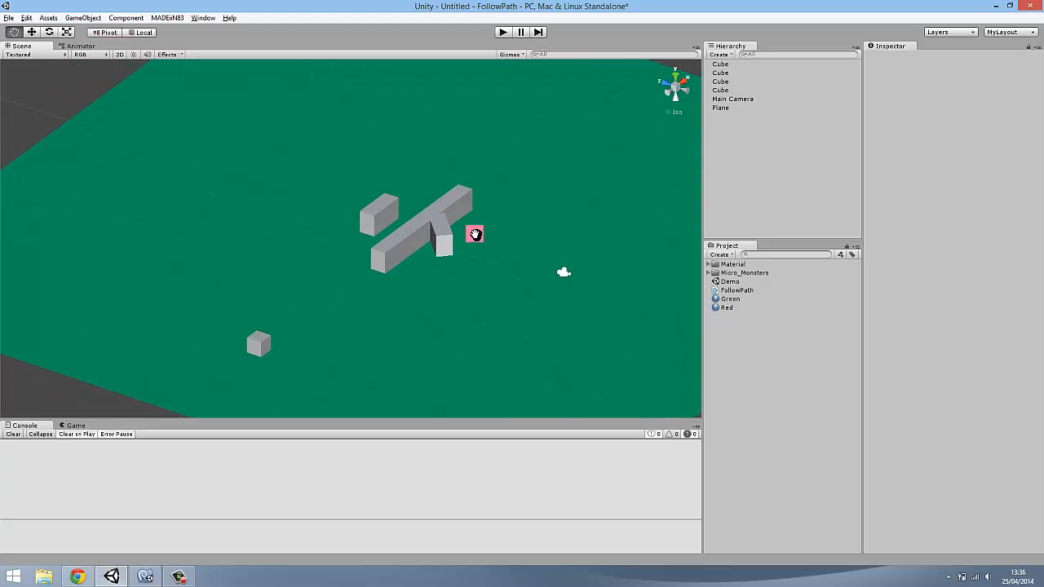
{"action": "right_click_drag", "start_coordinate": [473, 233], "coordinate": [520, 282]}
{"action": "left_click", "coordinate": [730, 308]}
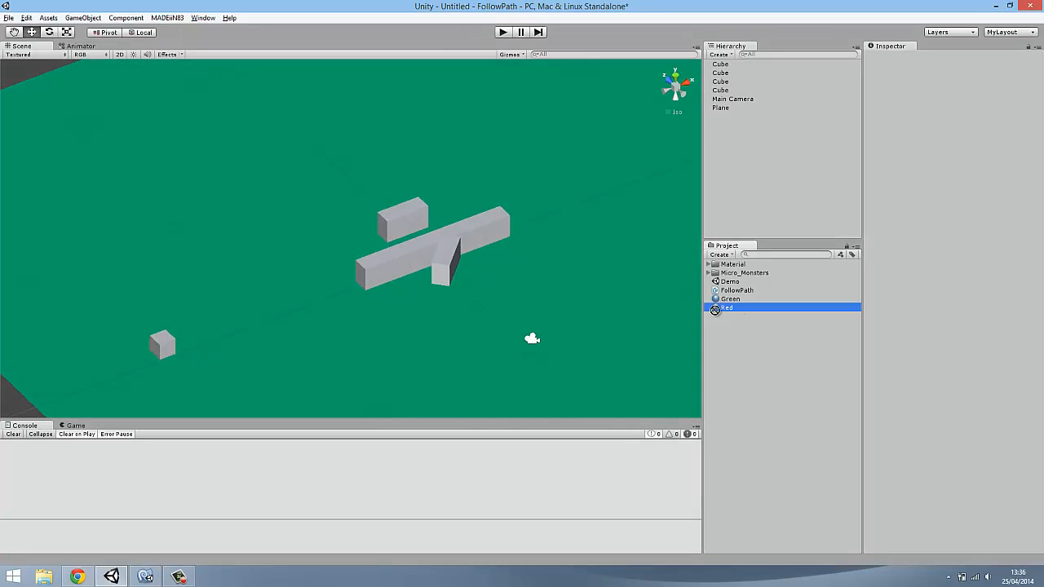
{"action": "left_click_drag", "start_coordinate": [715, 310], "coordinate": [447, 263]}
{"action": "left_click_drag", "start_coordinate": [737, 308], "coordinate": [489, 238]}
{"action": "left_click_drag", "start_coordinate": [728, 308], "coordinate": [396, 221]}
{"action": "left_click_drag", "start_coordinate": [540, 254], "coordinate": [400, 312], "text": "alt"}
{"action": "scroll", "coordinate": [404, 313], "scroll_direction": "up", "scroll_amount": 2}
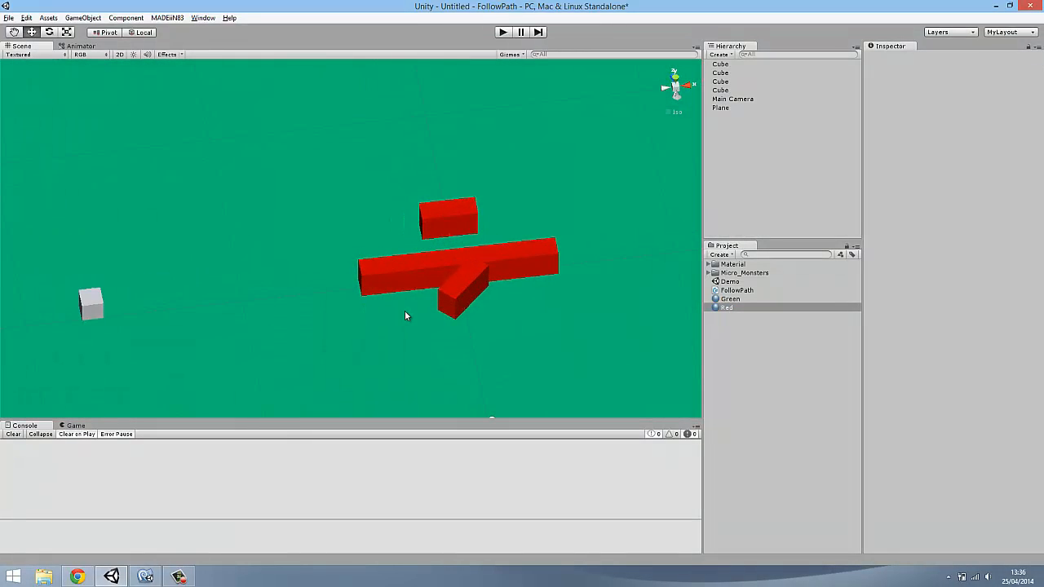
Rename the small unscaled cube near the plane's edge as Enemy
{"action": "scroll", "coordinate": [401, 305], "scroll_direction": "down", "scroll_amount": 1}
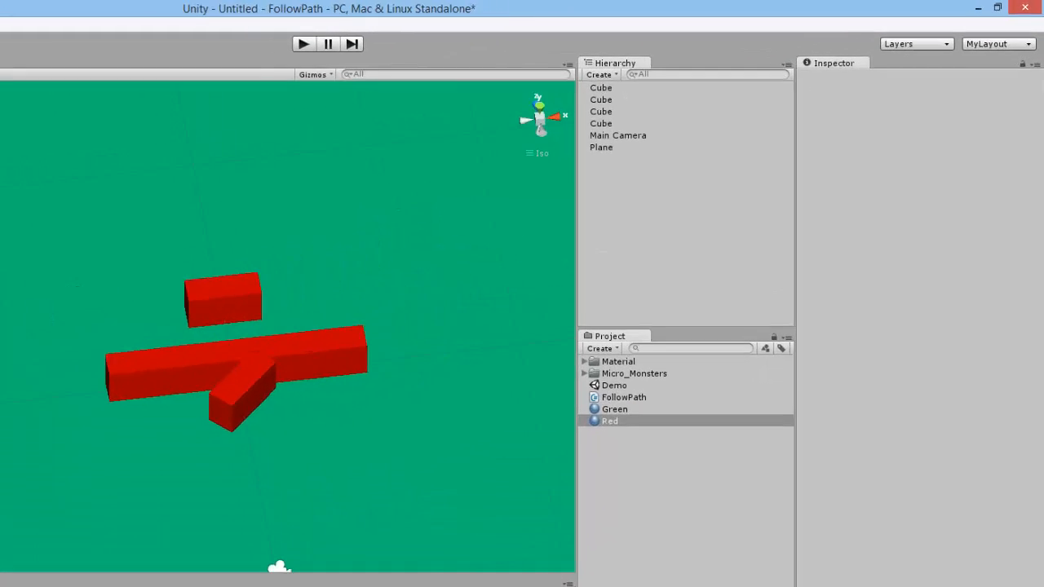
{"action": "left_click", "coordinate": [100, 306]}
{"action": "left_click", "coordinate": [727, 90]}
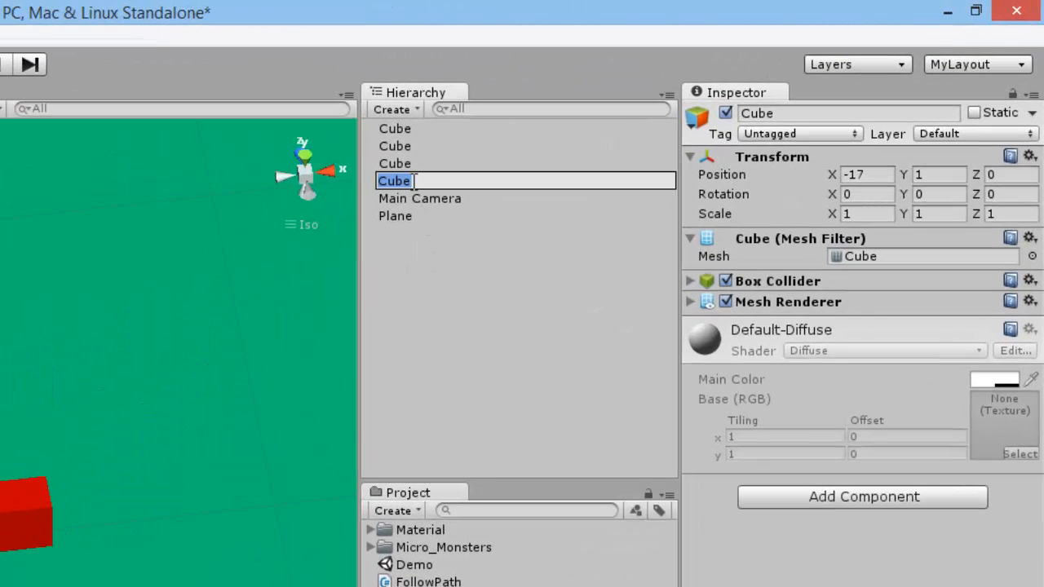
{"action": "type", "text": "Enemy"}
{"action": "key", "text": "Return"}
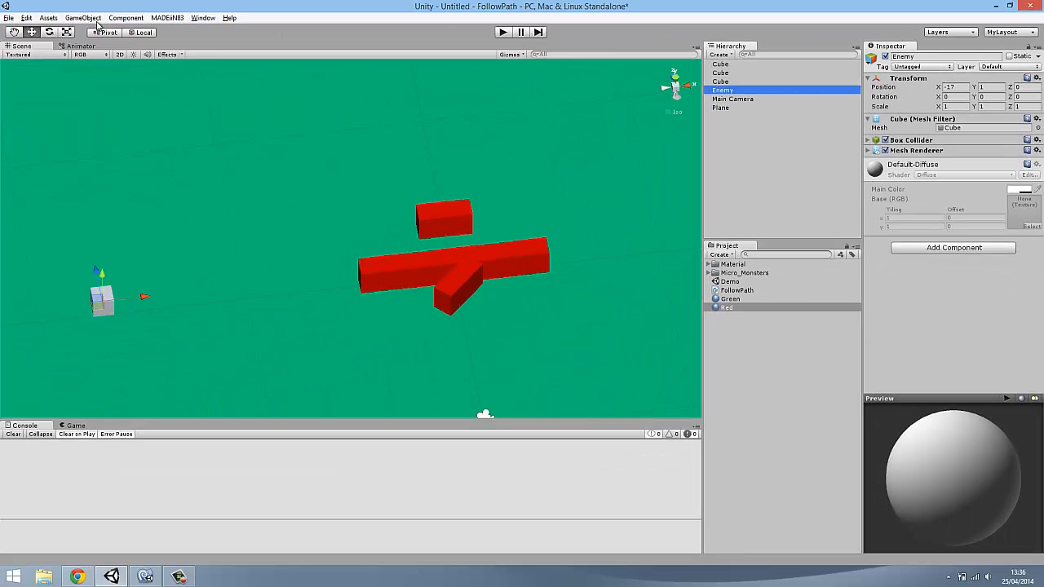
Create an empty game object, set its position to X 0, Y 0, Z 0, and select it in the object list
{"action": "left_click", "coordinate": [83, 18]}
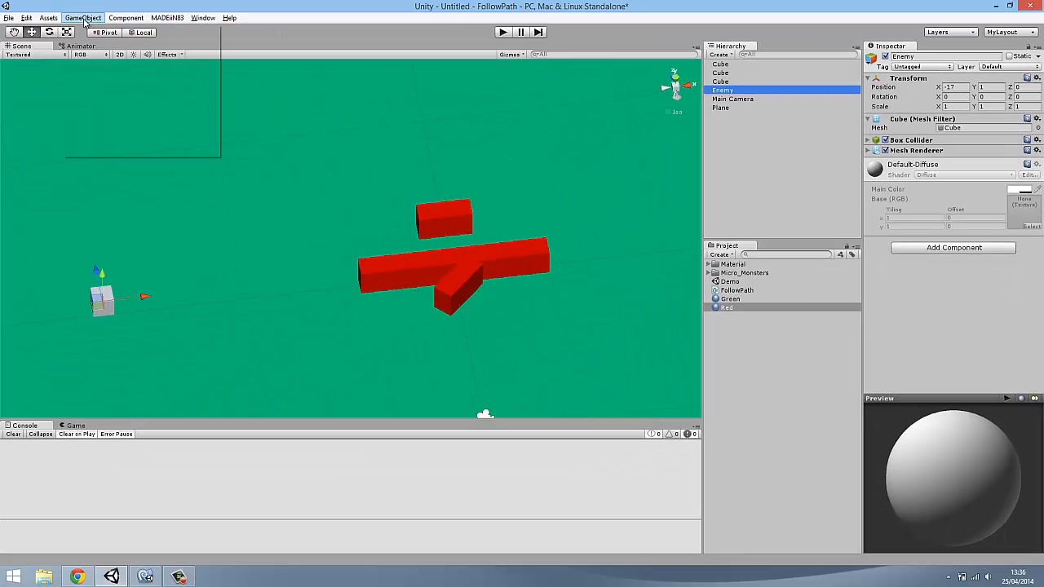
{"action": "left_click", "coordinate": [91, 28]}
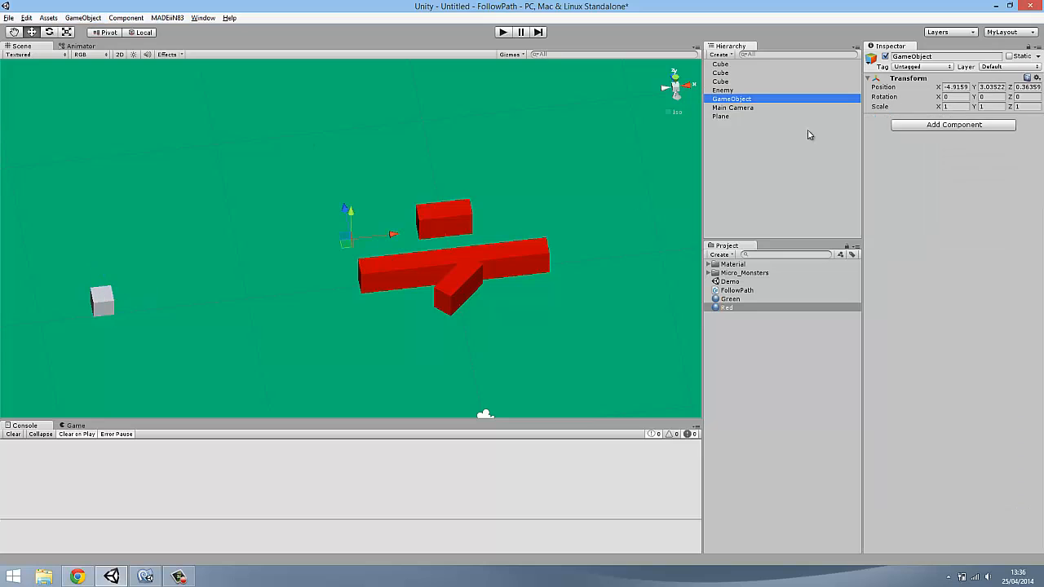
{"action": "left_click", "coordinate": [954, 87]}
{"action": "type", "text": "0"}
{"action": "key", "text": "Tab"}
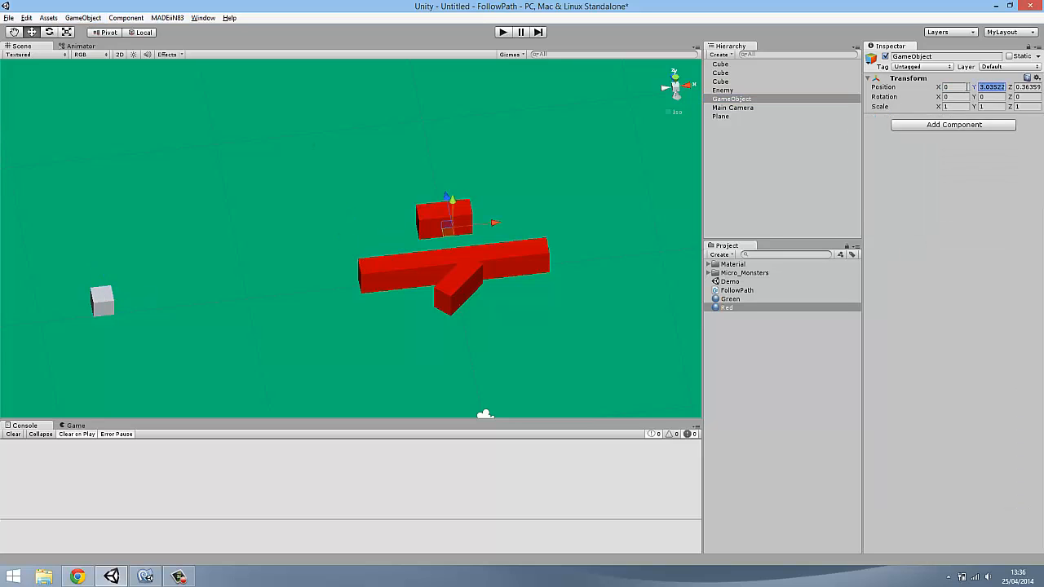
{"action": "type", "text": "0"}
{"action": "key", "text": "Tab"}
{"action": "type", "text": "0"}
{"action": "left_click", "coordinate": [733, 100]}
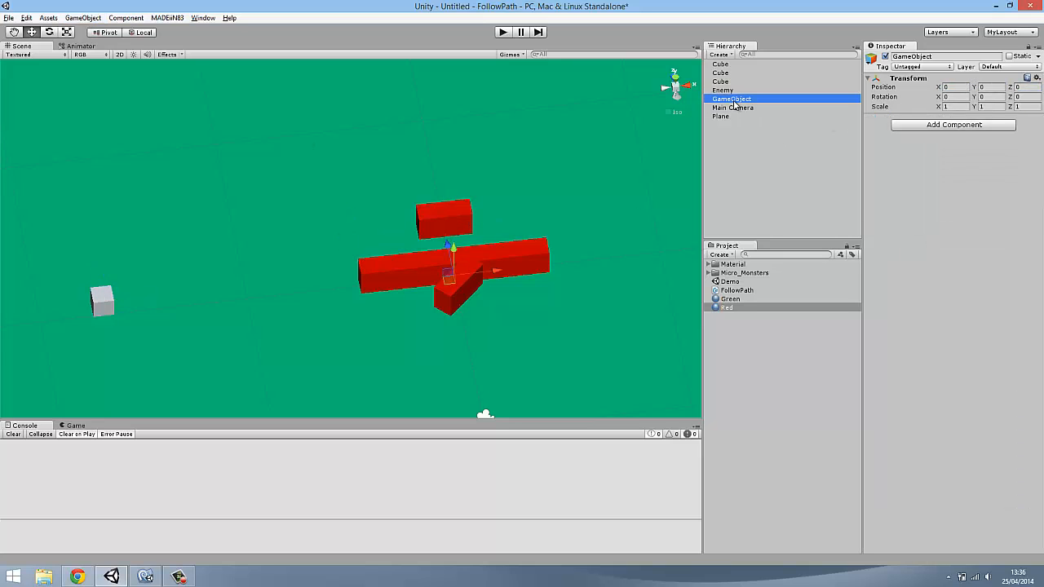
Rename the new empty game object as Path
{"action": "key", "text": "F2"}
{"action": "type", "text": "Path"}
{"action": "key", "text": "Return"}
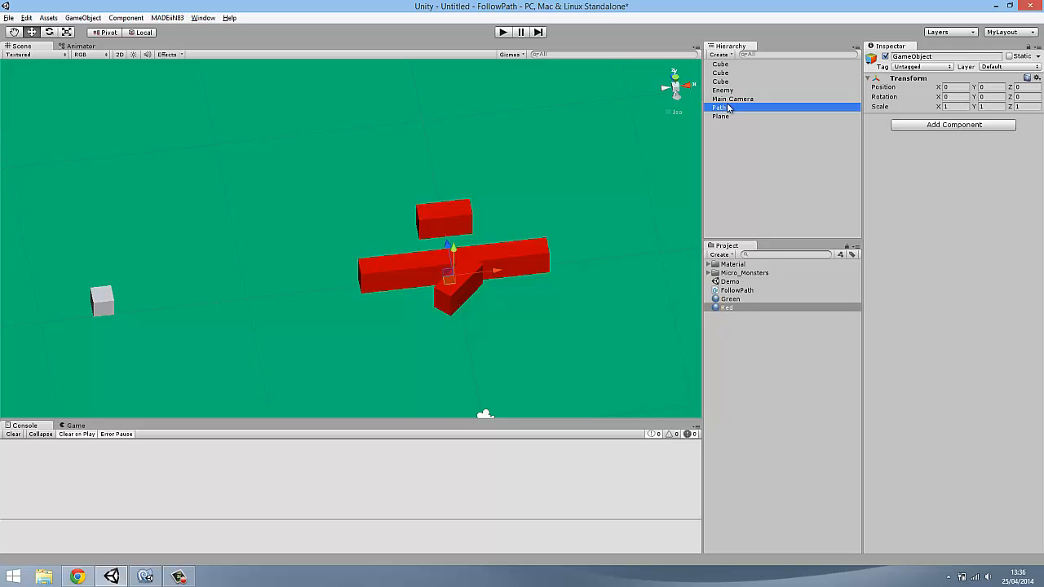
Create another empty game object and make it a child of Path
{"action": "left_click_drag", "start_coordinate": [493, 220], "coordinate": [571, 230], "text": "alt"}
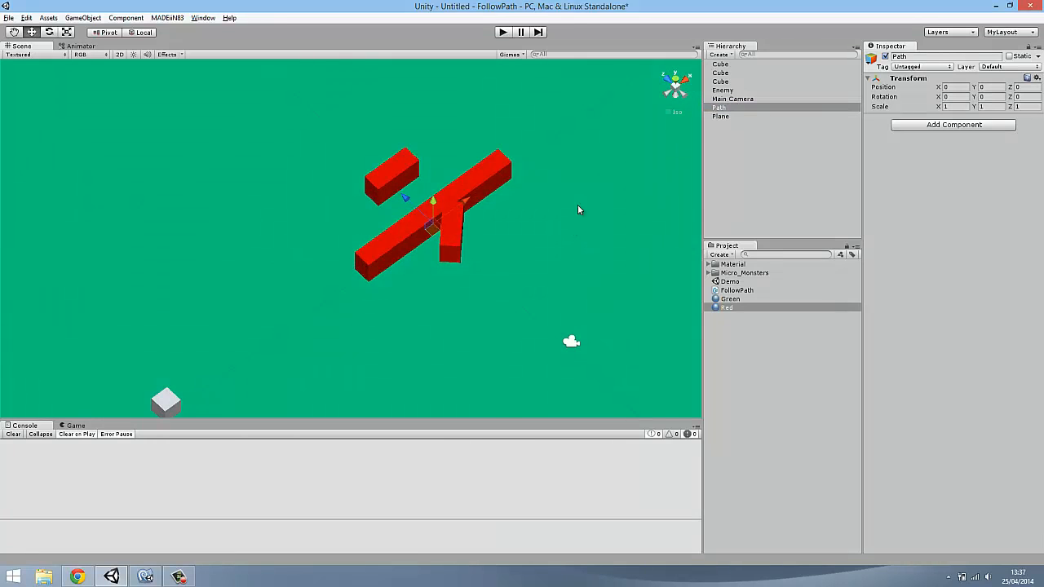
{"action": "left_click", "coordinate": [720, 109]}
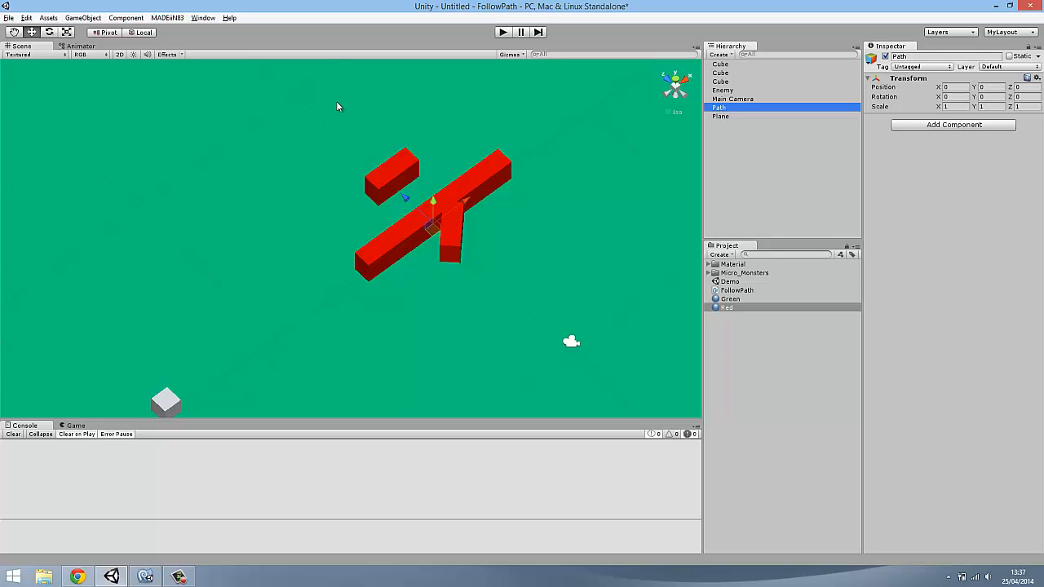
{"action": "left_click", "coordinate": [88, 19]}
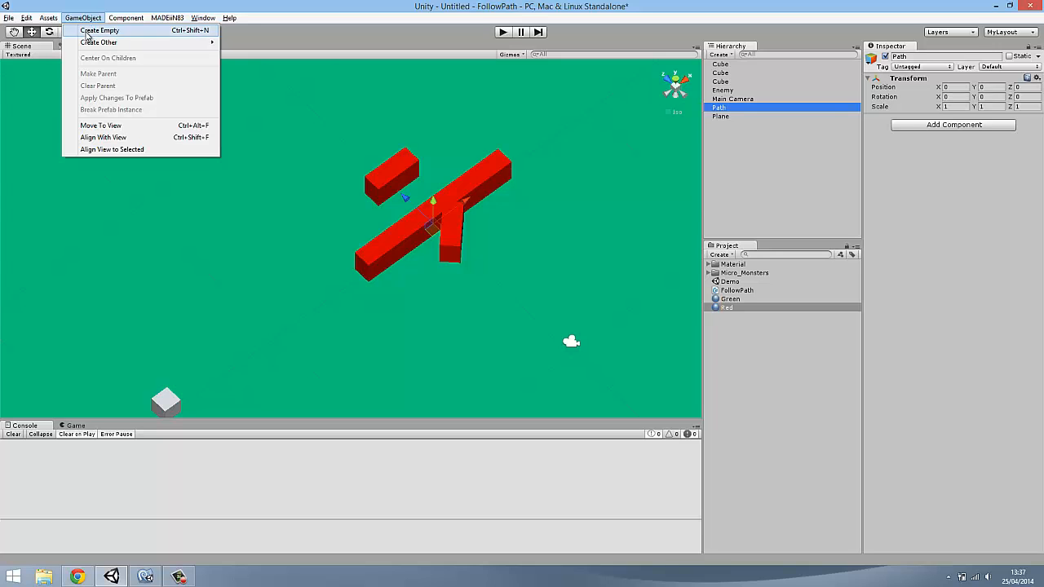
{"action": "left_click", "coordinate": [88, 31]}
{"action": "left_click_drag", "start_coordinate": [740, 102], "coordinate": [719, 116]}
{"action": "left_click", "coordinate": [709, 108]}
{"action": "left_click", "coordinate": [708, 108]}
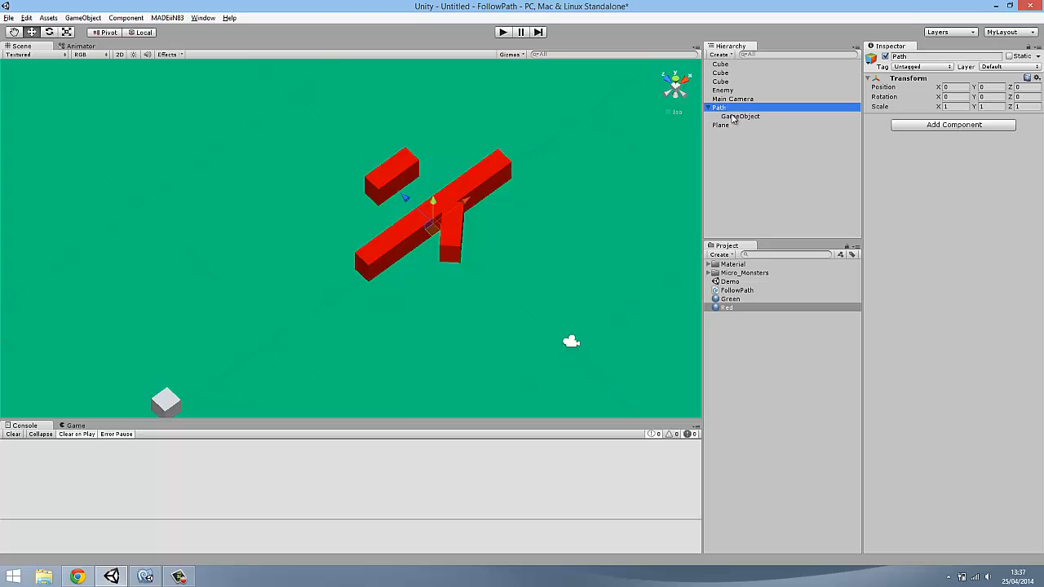
Rename the child object under Path as Path1
{"action": "left_click", "coordinate": [738, 116]}
{"action": "left_click", "coordinate": [739, 116]}
{"action": "type", "text": "Path"}
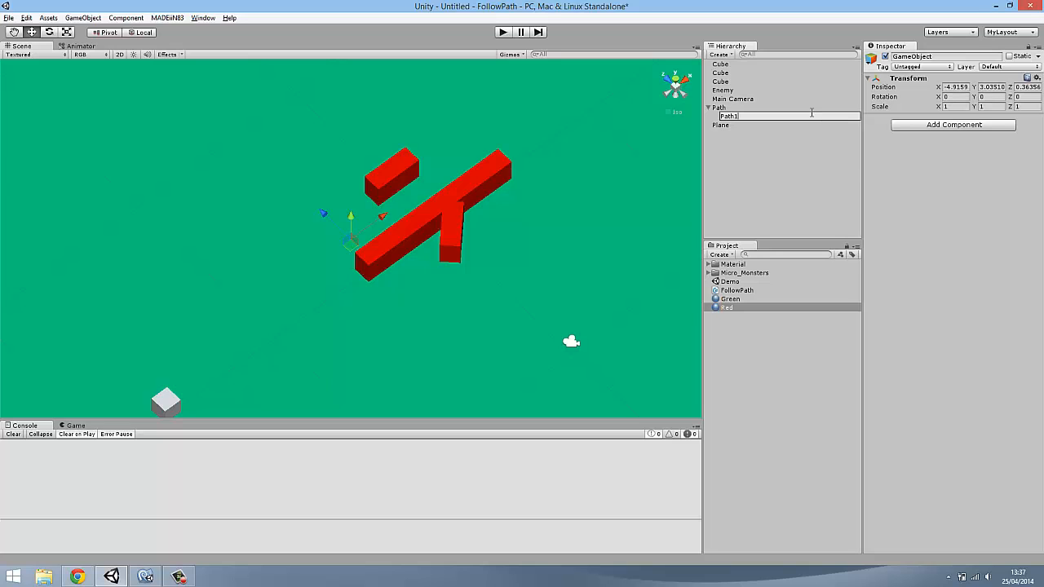
{"action": "type", "text": "1"}
{"action": "key", "text": "Return"}
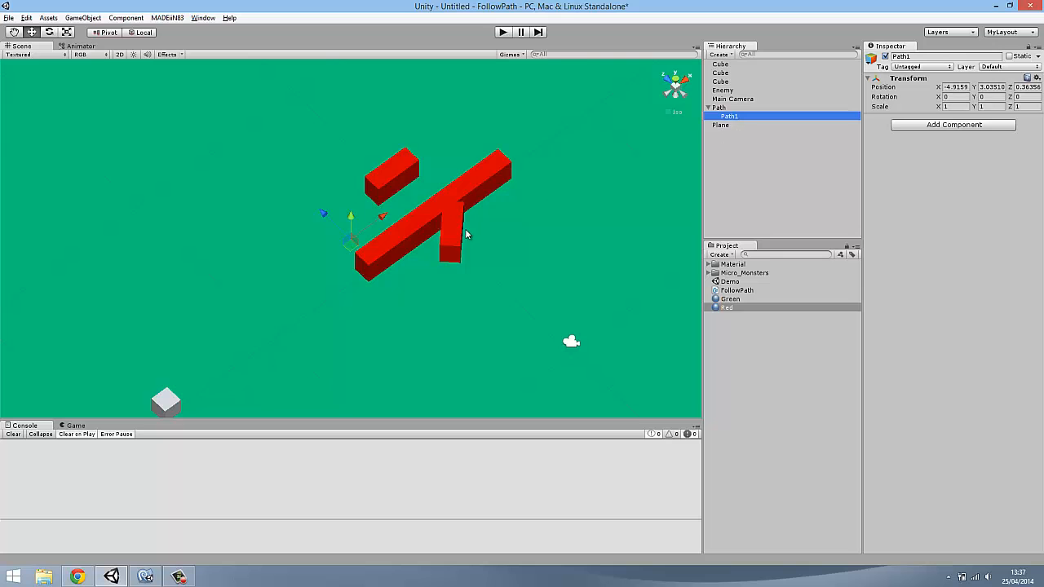
Set Path1's position to X 0, Y 0, Z 0
{"action": "scroll", "coordinate": [483, 217], "scroll_direction": "down", "scroll_amount": 2}
{"action": "left_click_drag", "start_coordinate": [520, 236], "coordinate": [611, 158], "text": "alt"}
{"action": "left_click_drag", "start_coordinate": [313, 271], "coordinate": [522, 164], "text": "alt"}
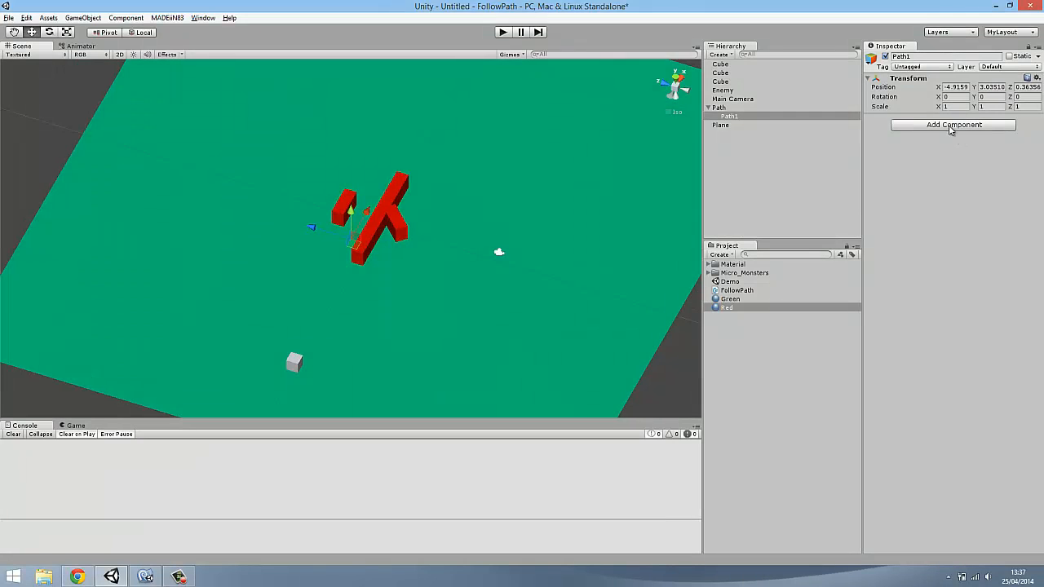
{"action": "left_click", "coordinate": [954, 87]}
{"action": "type", "text": "0"}
{"action": "key", "text": "Tab"}
{"action": "type", "text": "0"}
{"action": "key", "text": "Tab"}
{"action": "type", "text": "0"}
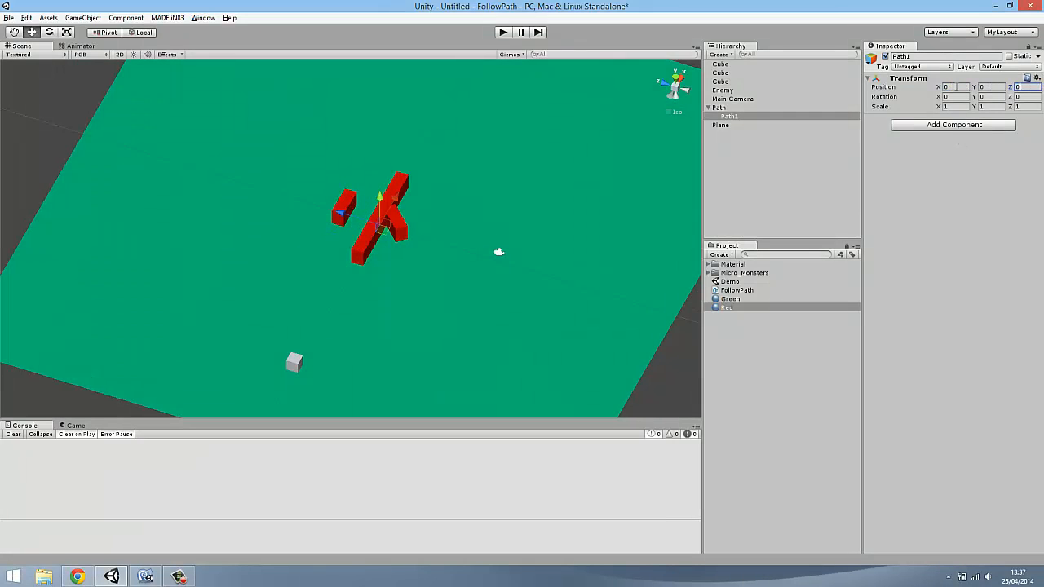
Assign the yellow label icon to Path1 so it can be seen in the scene
{"action": "left_click_drag", "start_coordinate": [545, 328], "coordinate": [556, 96], "text": "alt"}
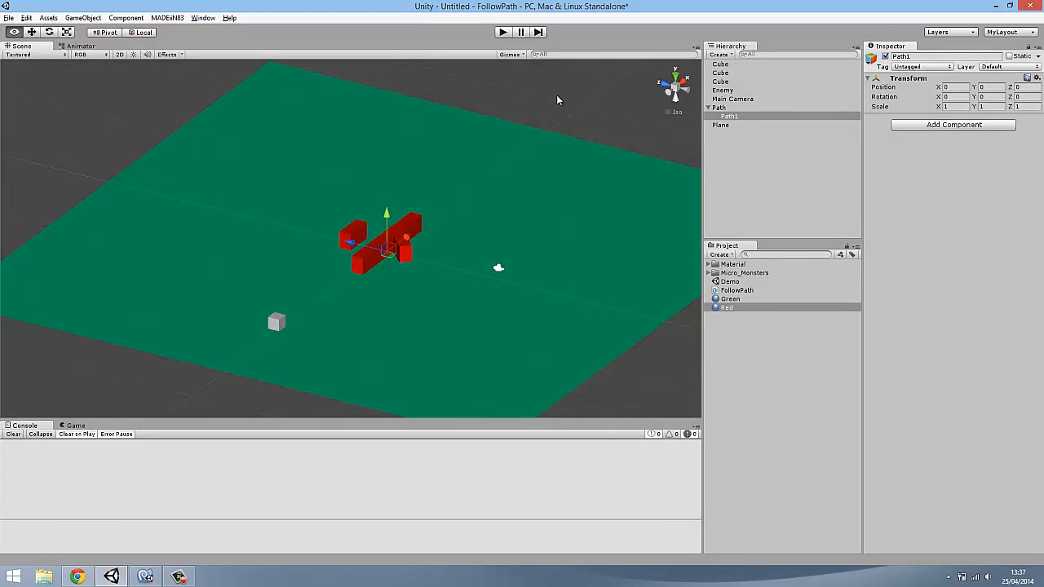
{"action": "left_click", "coordinate": [556, 95]}
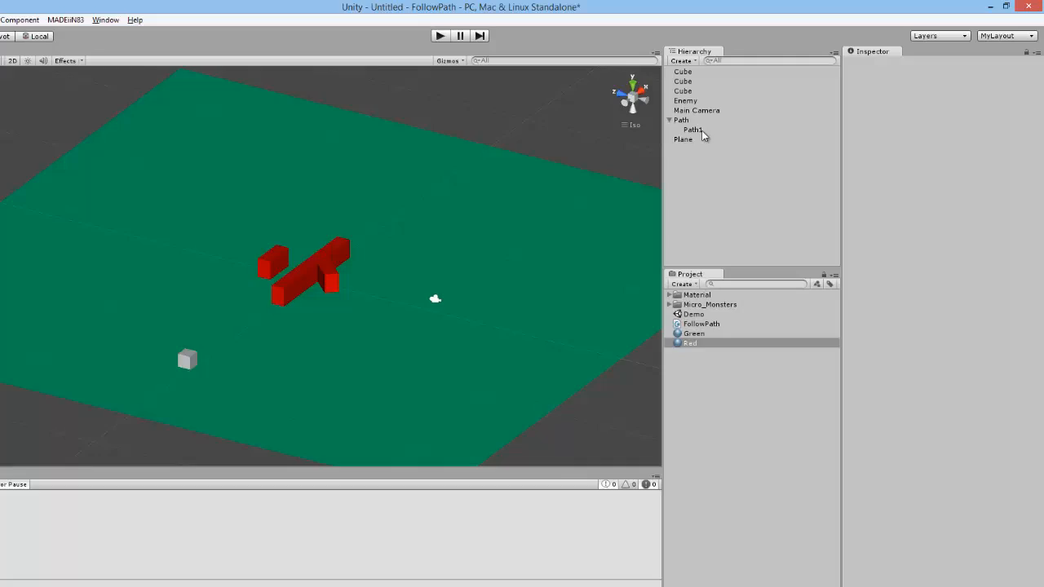
{"action": "left_click", "coordinate": [737, 116]}
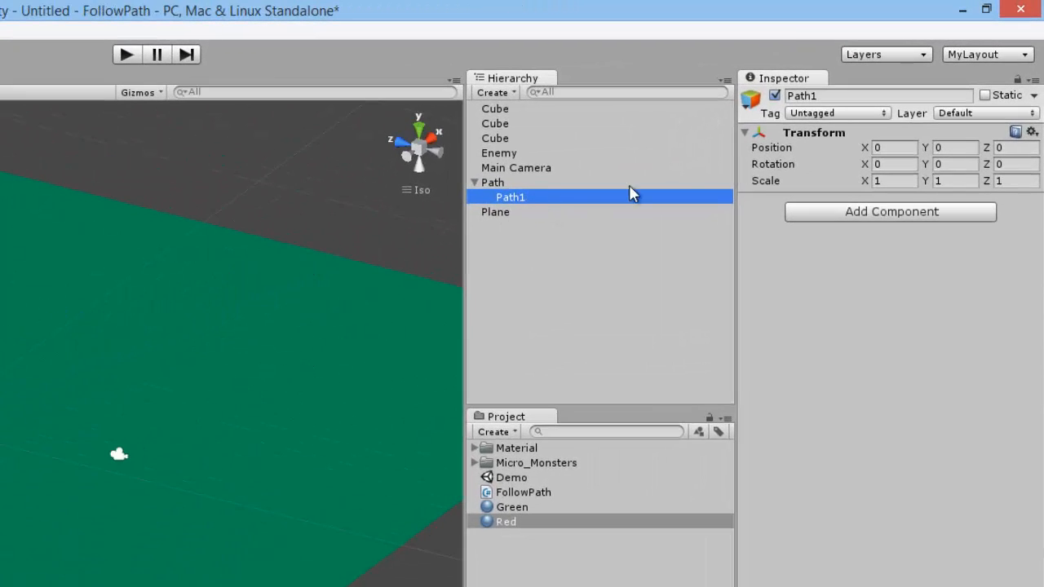
{"action": "left_click", "coordinate": [750, 101]}
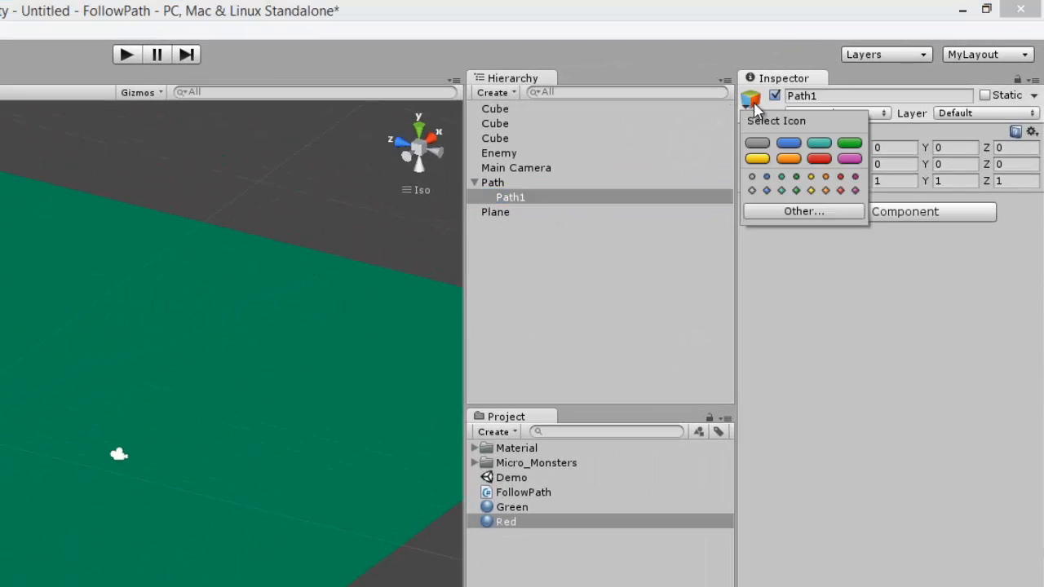
{"action": "left_click", "coordinate": [757, 159]}
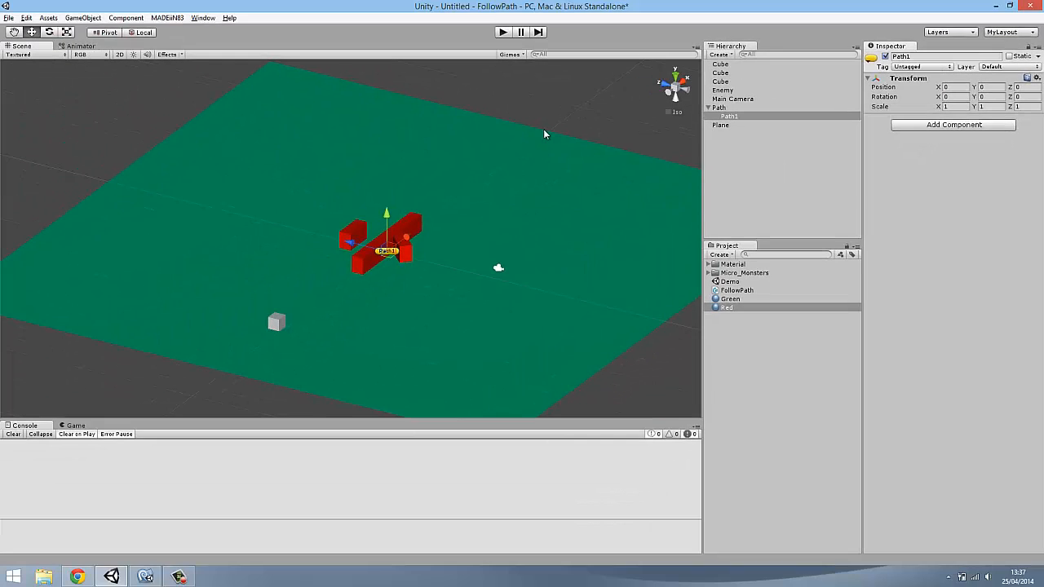
{"action": "left_click", "coordinate": [544, 132]}
{"action": "left_click_drag", "start_coordinate": [547, 143], "coordinate": [582, 173], "text": "alt"}
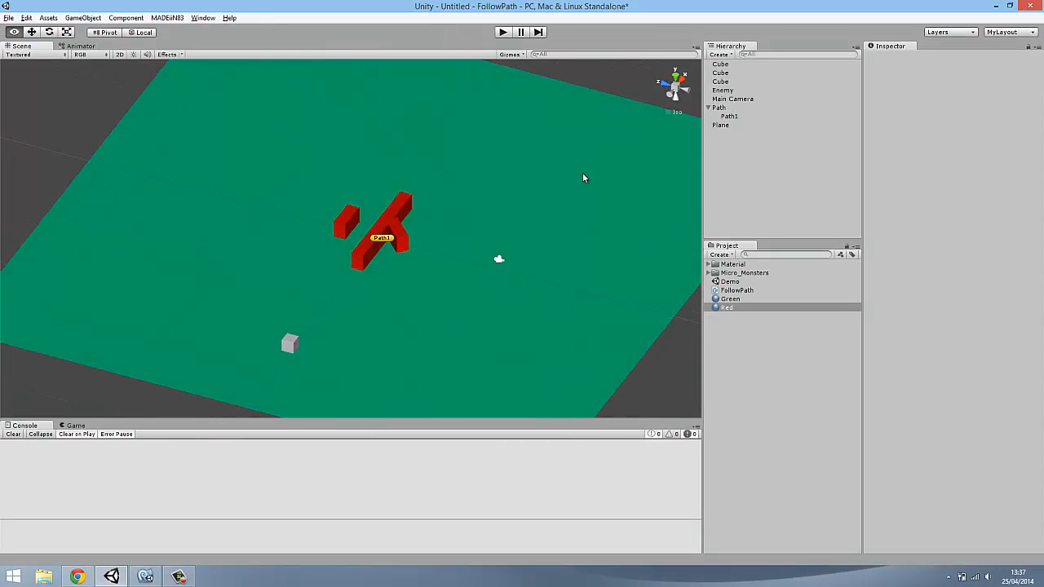
Move Path1 beyond the end of the long bar nearest the Enemy cube, to X -6, Y 0, Z 2
{"action": "scroll", "coordinate": [582, 172], "scroll_direction": "up", "scroll_amount": 5}
{"action": "left_click_drag", "start_coordinate": [508, 265], "coordinate": [408, 289], "text": "alt"}
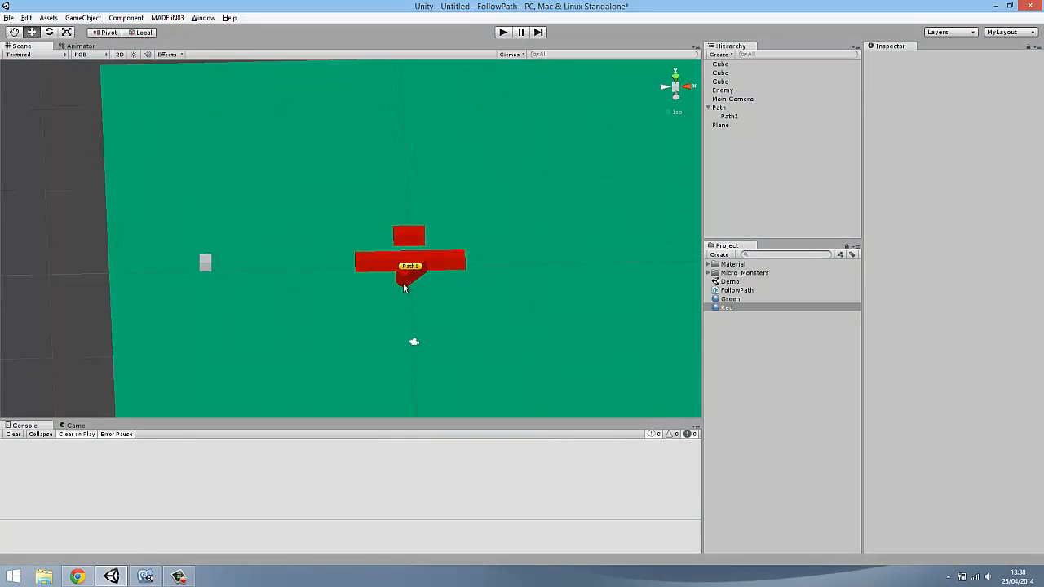
{"action": "left_click", "coordinate": [412, 269]}
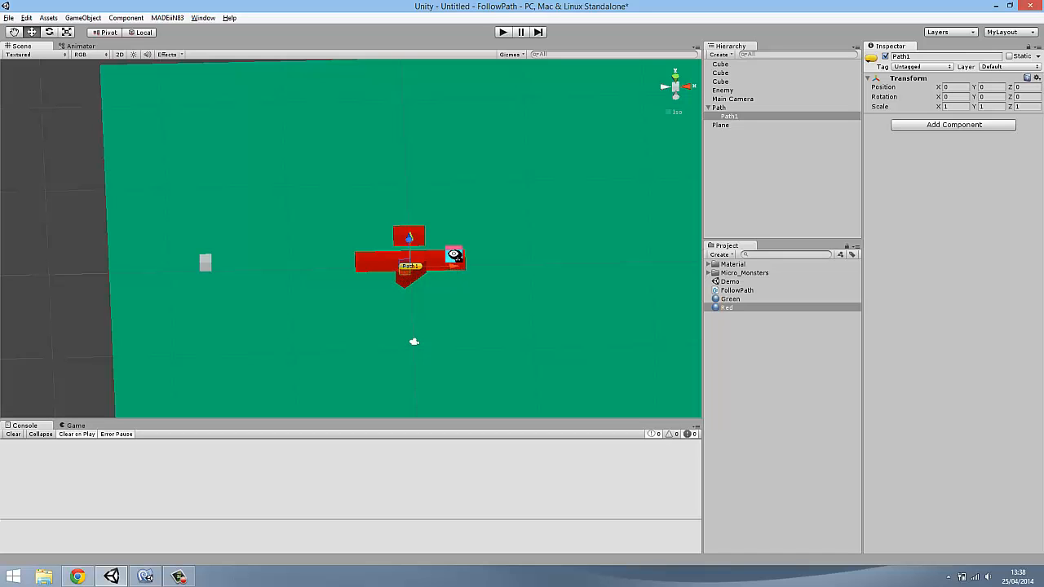
{"action": "left_click_drag", "start_coordinate": [454, 259], "coordinate": [552, 298], "text": "alt"}
{"action": "left_click_drag", "start_coordinate": [344, 244], "coordinate": [401, 342], "text": "ctrl"}
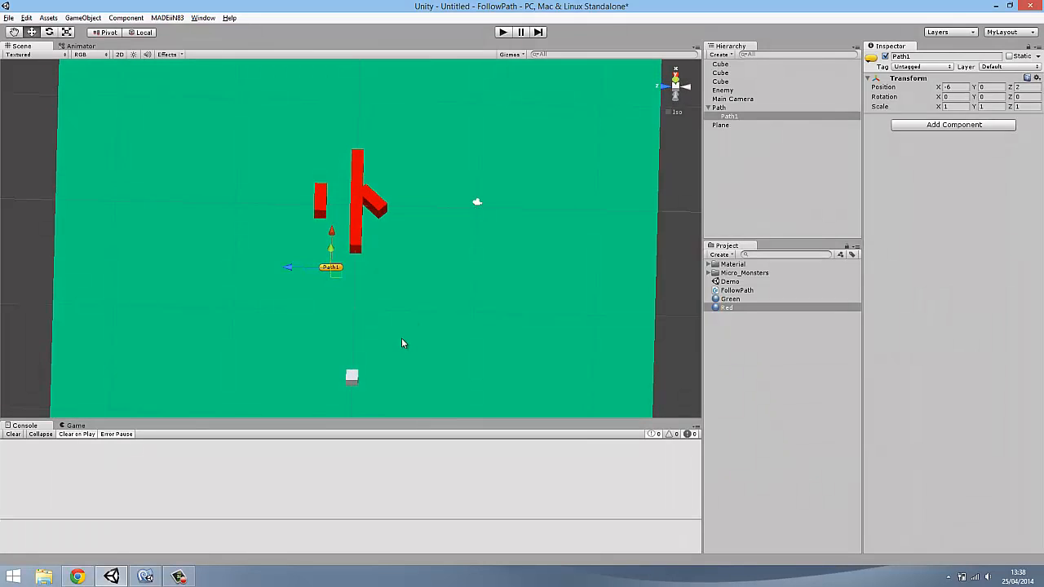
Move the Enemy cube closer to Path1, to X -10, Y 1, Z 2
{"action": "left_click", "coordinate": [354, 380]}
{"action": "left_click_drag", "start_coordinate": [358, 345], "coordinate": [358, 268]}
{"action": "left_click_drag", "start_coordinate": [311, 305], "coordinate": [290, 304], "text": "ctrl"}
{"action": "left_click_drag", "start_coordinate": [351, 359], "coordinate": [217, 307], "text": "alt"}
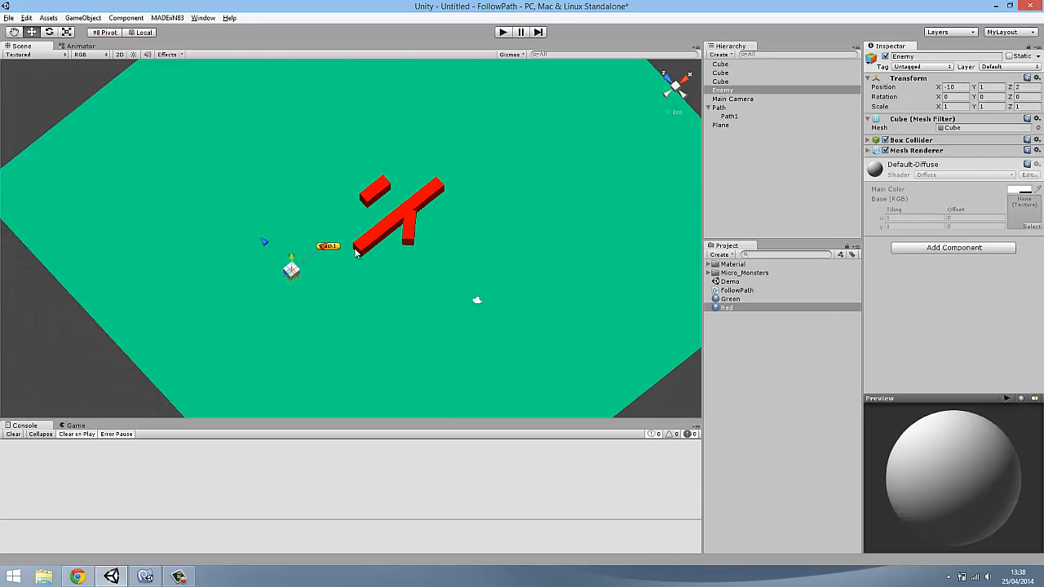
Duplicate Path1 and move the copy past the far end of the long bar, to X 6, Y 0, Z 2
{"action": "left_click_drag", "start_coordinate": [355, 253], "coordinate": [352, 249], "text": "alt"}
{"action": "left_click_drag", "start_coordinate": [496, 244], "coordinate": [534, 250], "text": "alt"}
{"action": "left_click", "coordinate": [348, 232]}
{"action": "key", "text": "ctrl+d"}
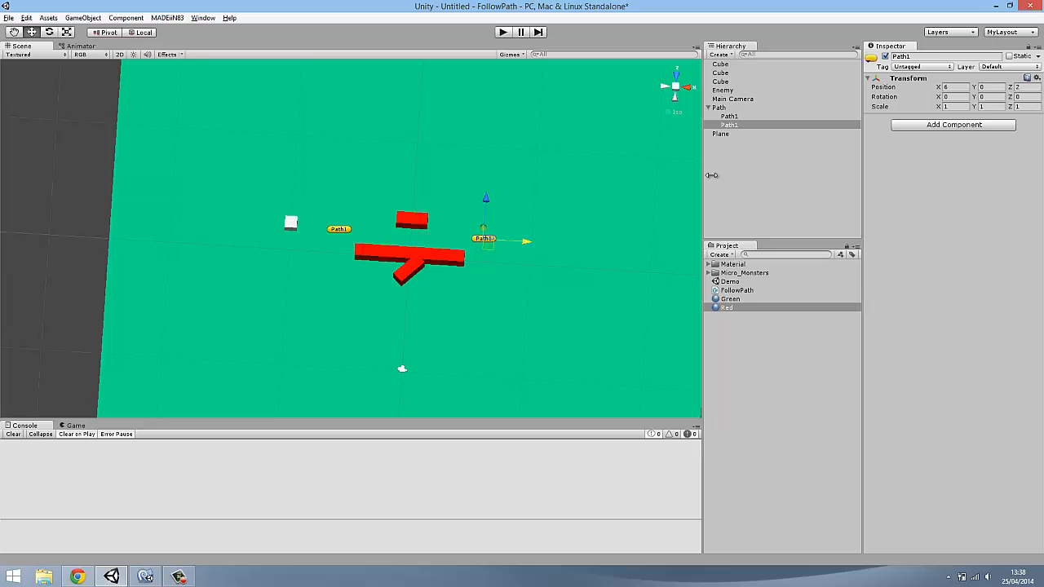
{"action": "left_click", "coordinate": [734, 127]}
{"action": "left_click_drag", "start_coordinate": [742, 127], "coordinate": [742, 119]}
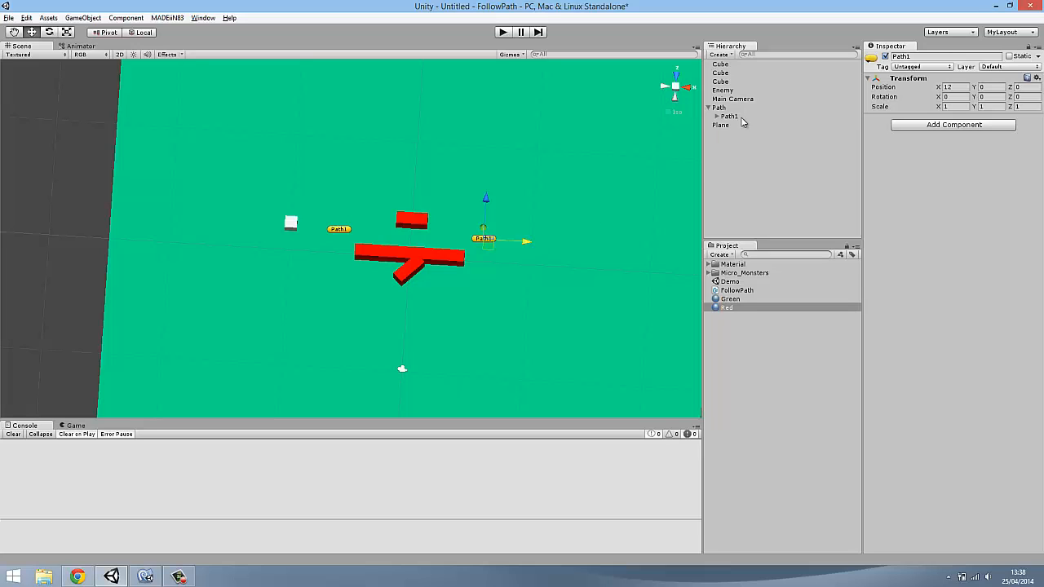
{"action": "key", "text": "ctrl+z"}
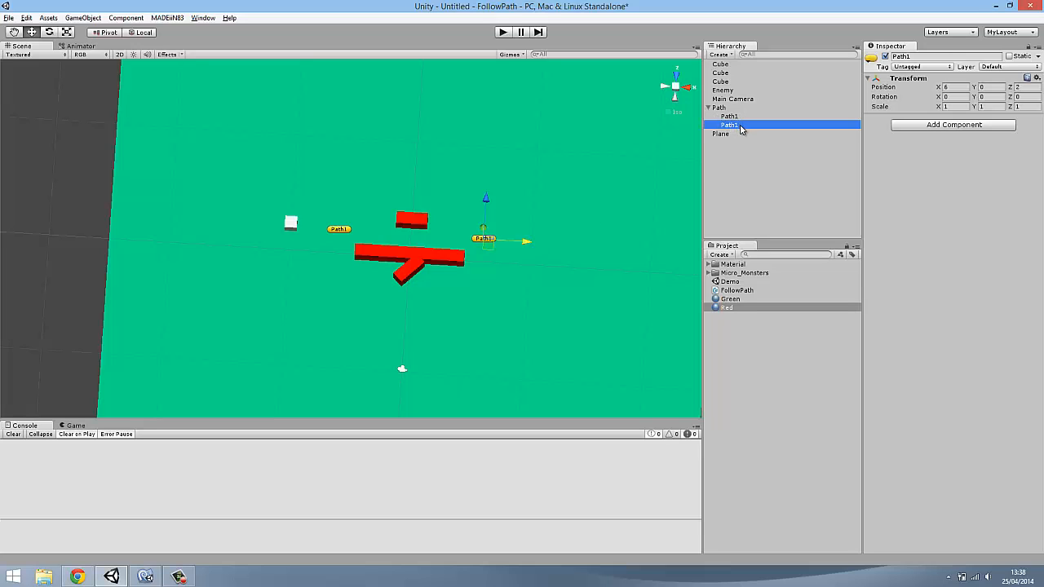
Rename the duplicated waypoint at X 6 as Path2
{"action": "left_click", "coordinate": [739, 126]}
{"action": "left_click", "coordinate": [744, 126]}
{"action": "type", "text": "2"}
{"action": "key", "text": "Return"}
Add waypoint Path3 as a renamed copy of Path2, placed across the long bar's end at X 6, Y 0, Z -2
{"action": "left_click_drag", "start_coordinate": [529, 277], "coordinate": [494, 181], "text": "alt"}
{"action": "key", "text": "ctrl+d"}
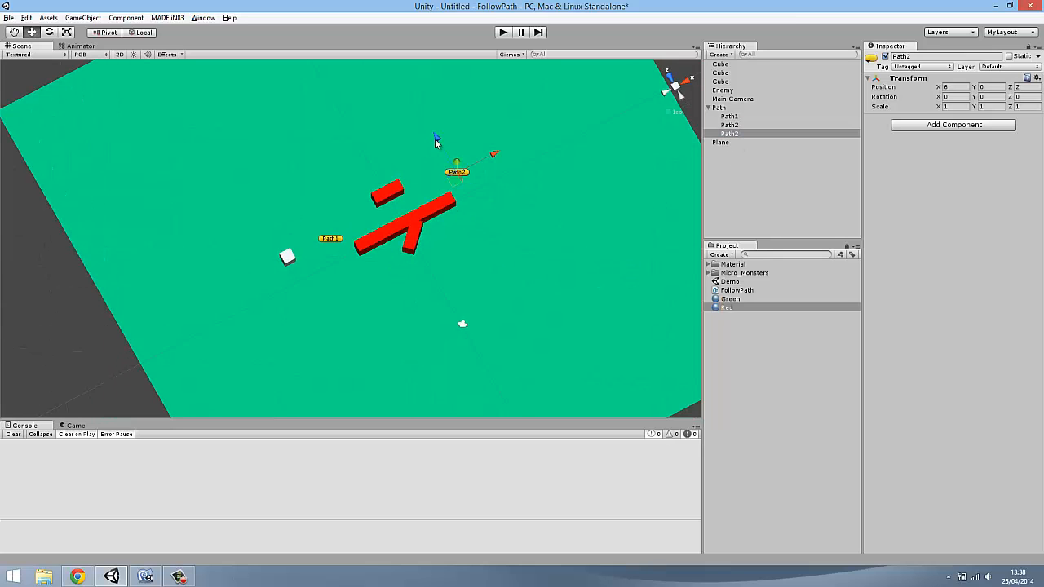
{"action": "left_click_drag", "start_coordinate": [436, 139], "coordinate": [457, 178]}
{"action": "left_click_drag", "start_coordinate": [521, 204], "coordinate": [636, 170], "text": "alt"}
{"action": "left_click", "coordinate": [747, 135]}
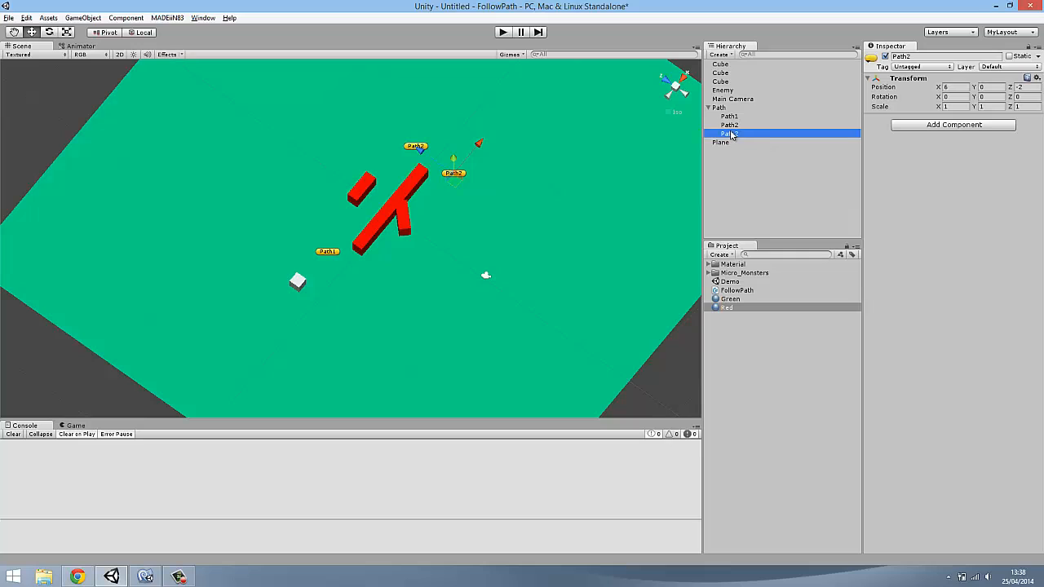
{"action": "left_click", "coordinate": [749, 134]}
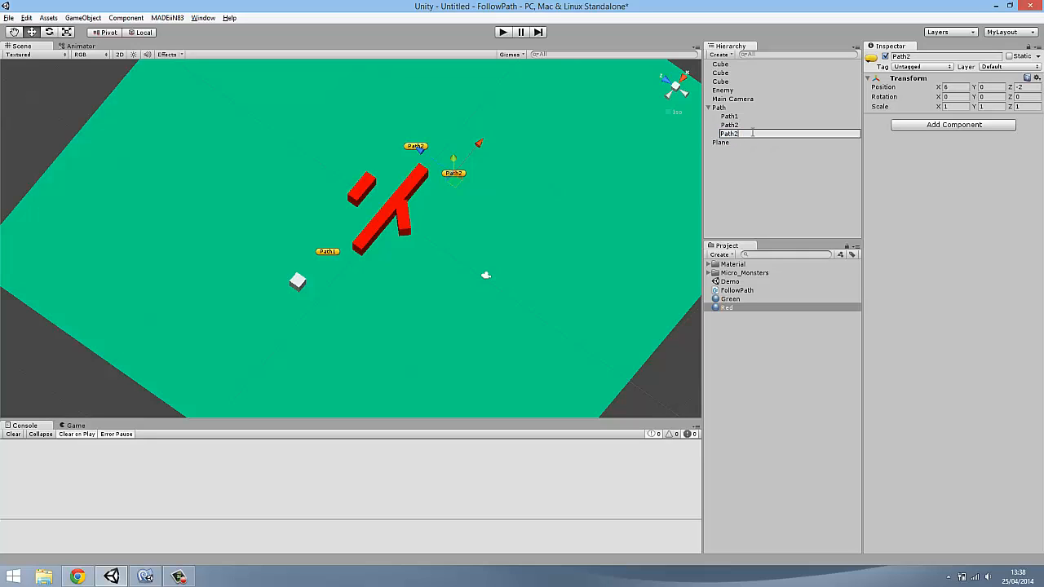
{"action": "type", "text": "Path3"}
{"action": "key", "text": "Return"}
Add waypoint Path4 as a renamed copy of Path3, placed beside the angled bar at X 2, Y 0, Z -2
{"action": "key", "text": "ctrl+d"}
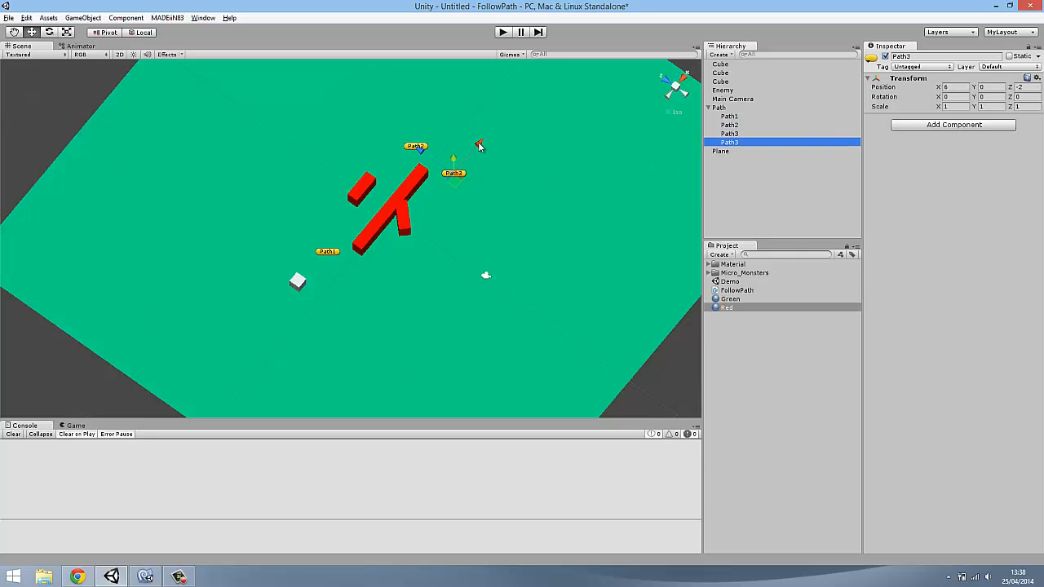
{"action": "left_click_drag", "start_coordinate": [479, 145], "coordinate": [448, 177]}
{"action": "left_click", "coordinate": [739, 143]}
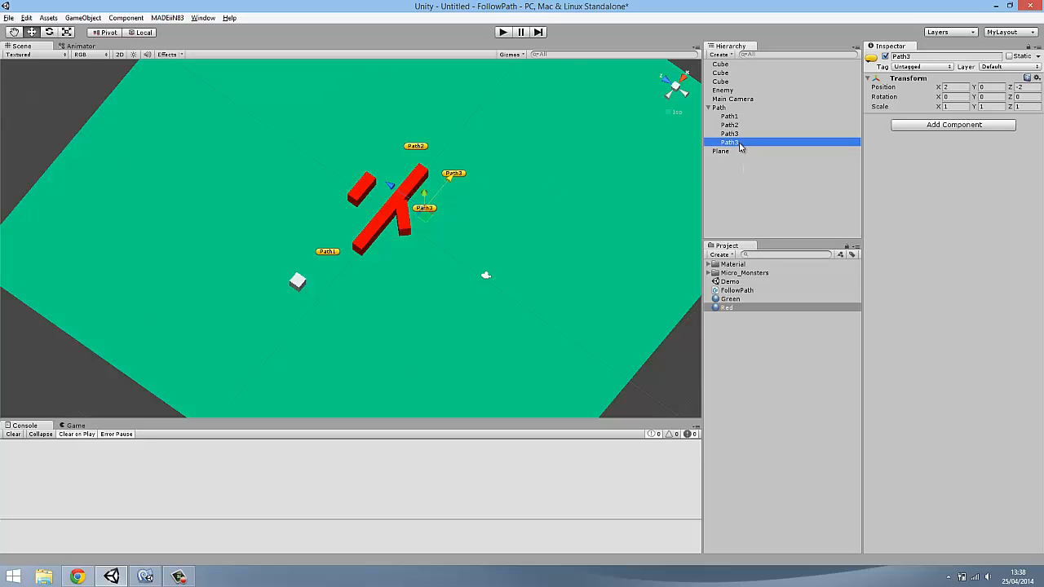
{"action": "left_click", "coordinate": [743, 145]}
{"action": "key", "text": "Return"}
Add waypoint Path5 as a renamed copy of Path4, placed farther from the long bar at X 2, Y 0, Z -5
{"action": "key", "text": "ctrl+d"}
{"action": "left_click_drag", "start_coordinate": [418, 196], "coordinate": [447, 216]}
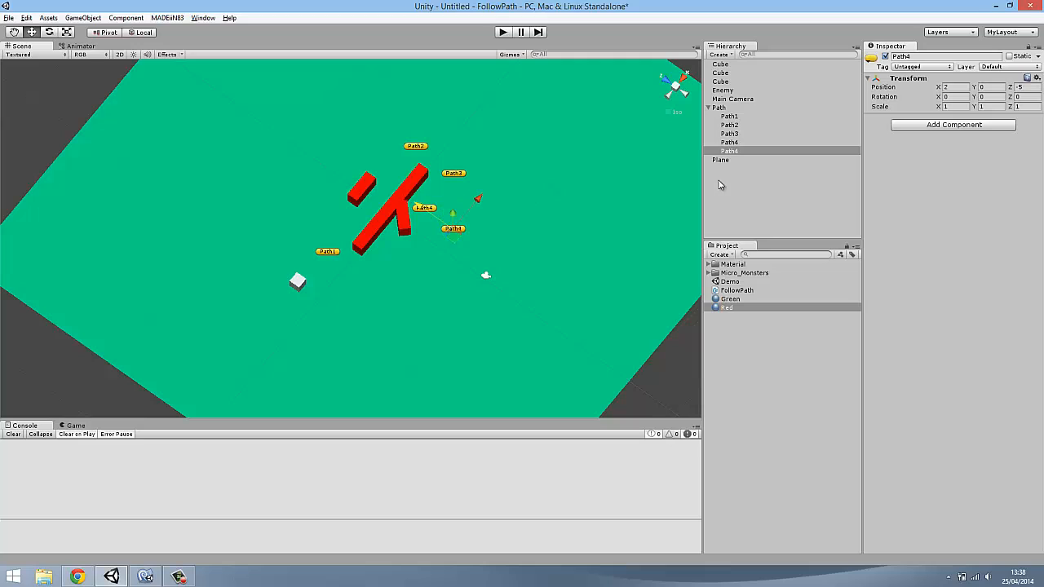
{"action": "left_click", "coordinate": [742, 152]}
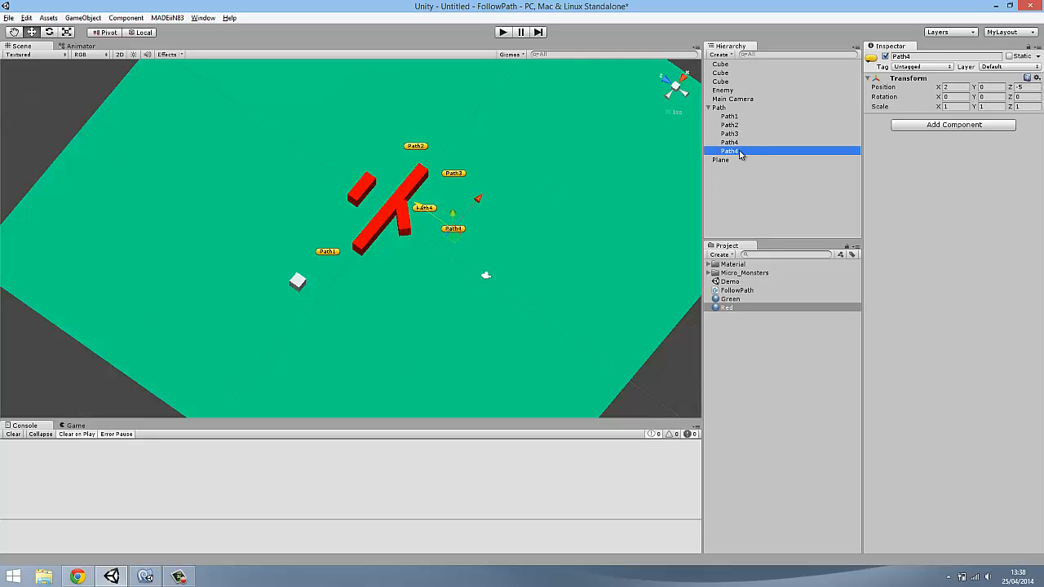
{"action": "left_click", "coordinate": [741, 154]}
{"action": "left_click", "coordinate": [747, 152]}
{"action": "key", "text": "BackSpace"}
{"action": "type", "text": "5"}
{"action": "key", "text": "Return"}
Add waypoint Path6 as a renamed copy of Path5, placed past the angled bar's tip at X -2, Y 0, Z -5
{"action": "key", "text": "ctrl+d"}
{"action": "left_click_drag", "start_coordinate": [471, 198], "coordinate": [445, 232]}
{"action": "left_click", "coordinate": [738, 159]}
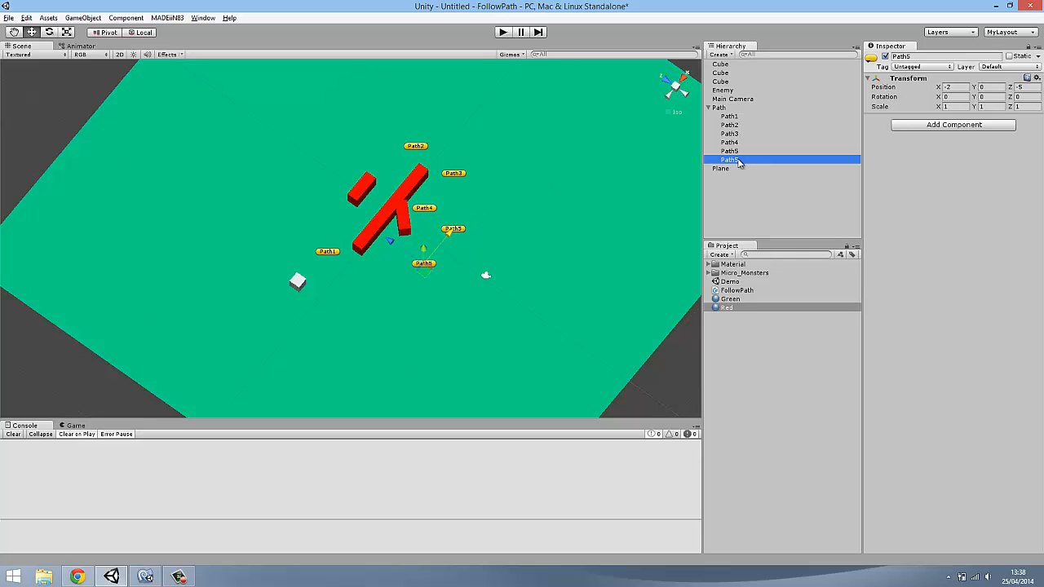
{"action": "left_click", "coordinate": [744, 160]}
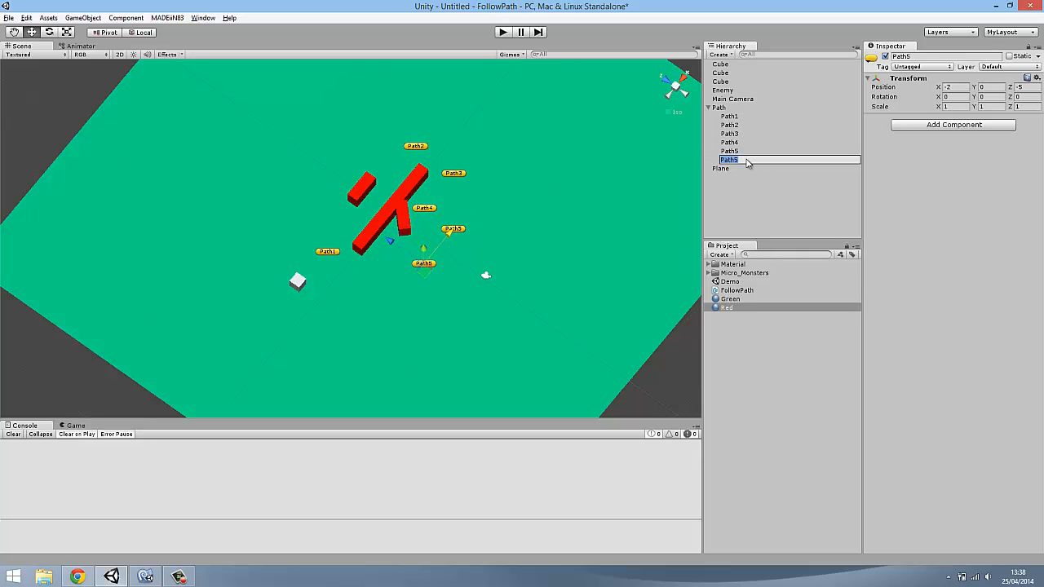
{"action": "type", "text": "Path6"}
{"action": "key", "text": "Return"}
Add waypoint Path7 as a renamed copy of Path6, placed beside the long bar at X -2, Y 0, Z -1.6733
{"action": "left_click_drag", "start_coordinate": [548, 276], "coordinate": [525, 280], "text": "alt"}
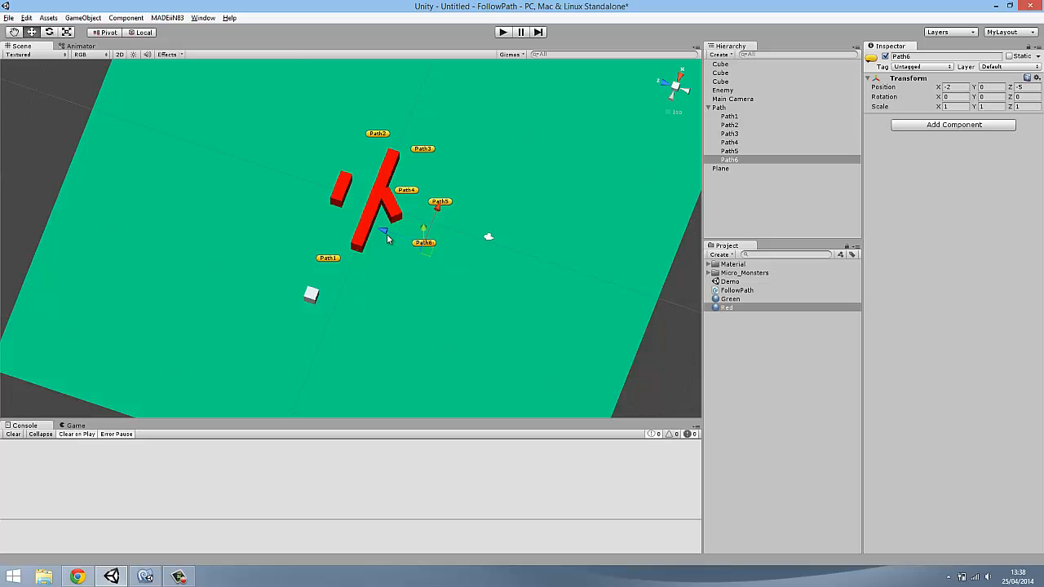
{"action": "key", "text": "ctrl+d"}
{"action": "left_click_drag", "start_coordinate": [381, 235], "coordinate": [346, 218]}
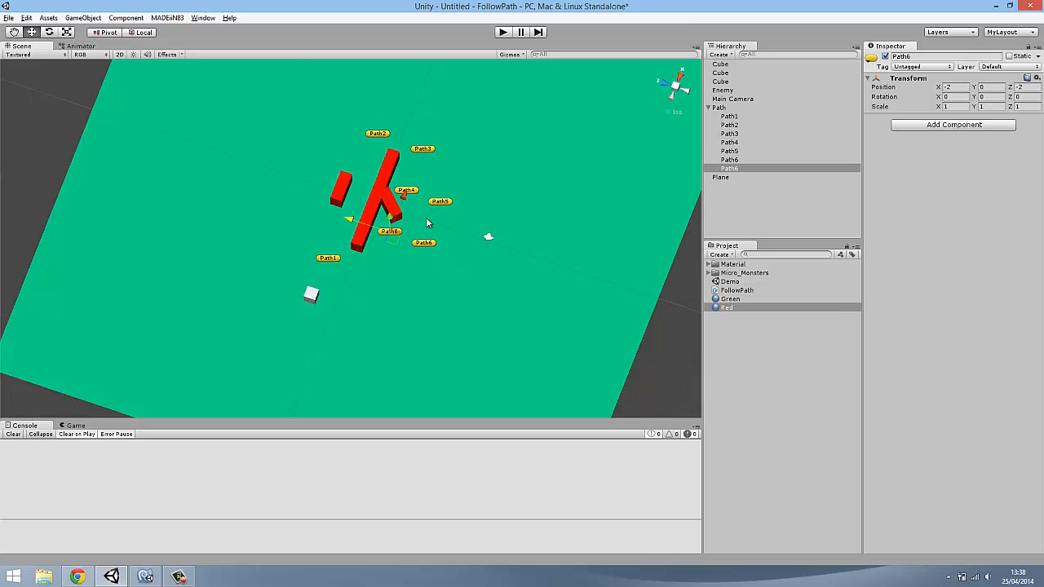
{"action": "left_click_drag", "start_coordinate": [393, 248], "coordinate": [412, 280], "text": "alt"}
{"action": "scroll", "coordinate": [413, 279], "scroll_direction": "up", "scroll_amount": 6}
{"action": "left_click_drag", "start_coordinate": [358, 201], "coordinate": [353, 200]}
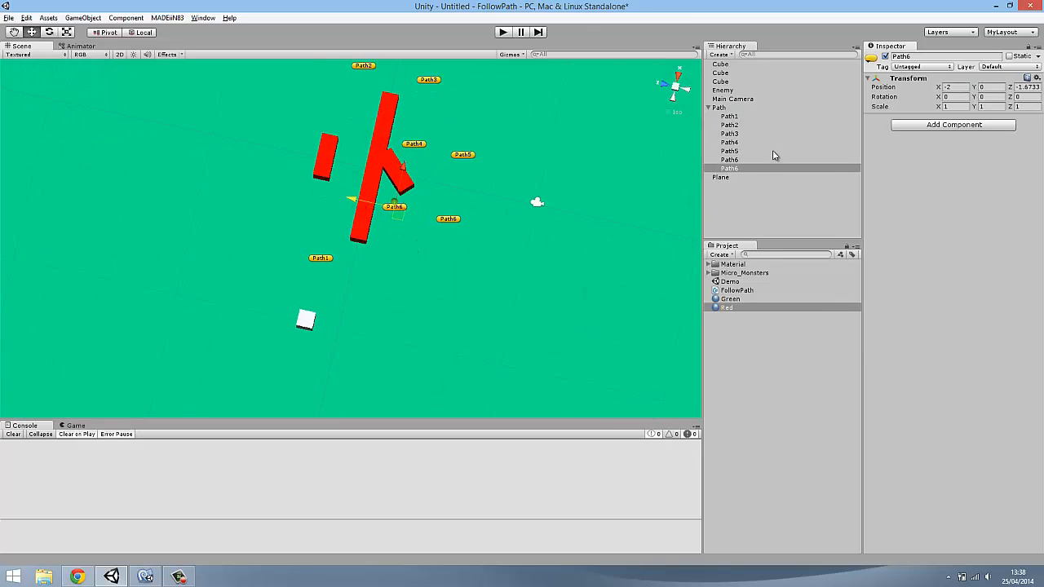
{"action": "left_click", "coordinate": [743, 169]}
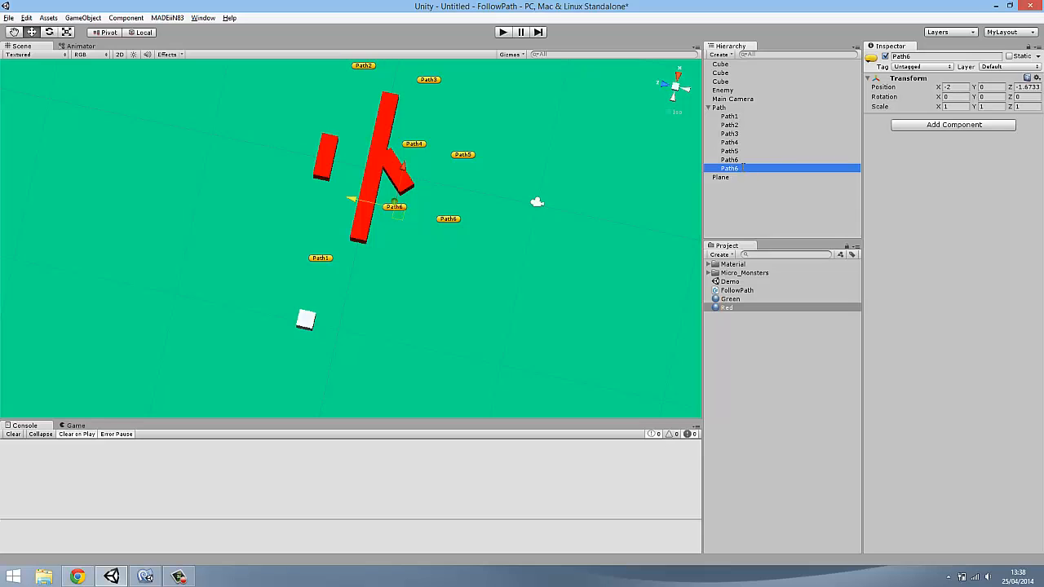
{"action": "left_click", "coordinate": [743, 168]}
{"action": "left_click", "coordinate": [743, 168]}
{"action": "key", "text": "BackSpace"}
{"action": "type", "text": "7"}
{"action": "key", "text": "Return"}
Add waypoint Path8 as a renamed copy of Path7, placed beyond the long bar's near end at X -6, Y 0, Z -1.6733
{"action": "key", "text": "ctrl+d"}
{"action": "left_click_drag", "start_coordinate": [406, 177], "coordinate": [389, 232]}
{"action": "left_click_drag", "start_coordinate": [427, 283], "coordinate": [405, 289], "text": "alt"}
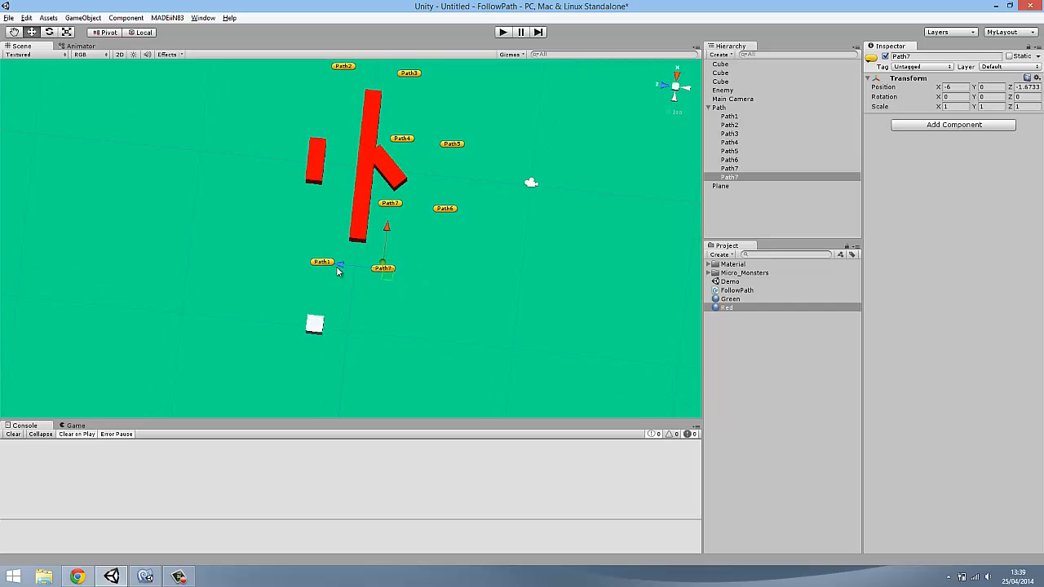
{"action": "middle_click_drag", "start_coordinate": [443, 174], "coordinate": [356, 317]}
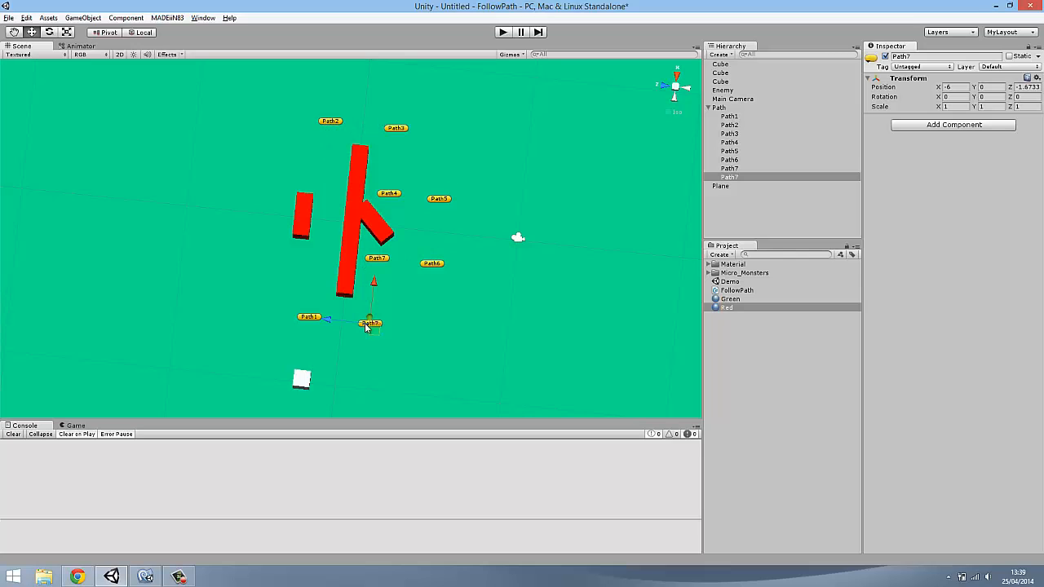
{"action": "left_click", "coordinate": [736, 177]}
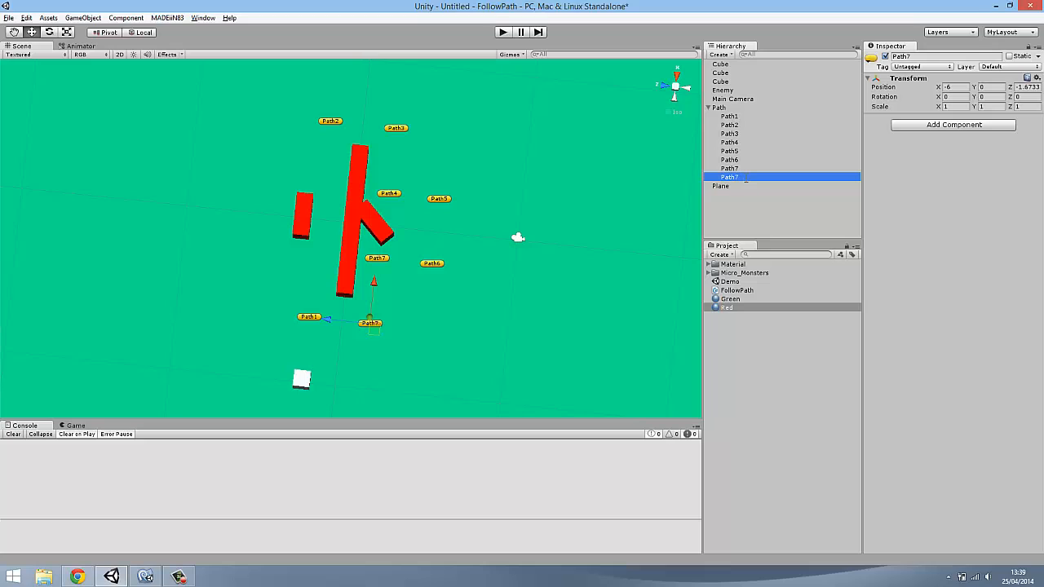
{"action": "left_click", "coordinate": [746, 178]}
{"action": "key", "text": "BackSpace"}
{"action": "type", "text": "8"}
{"action": "key", "text": "Return"}
{"action": "left_click_drag", "start_coordinate": [440, 321], "coordinate": [318, 320], "text": "alt"}
{"action": "key", "text": "ctrl+s"}
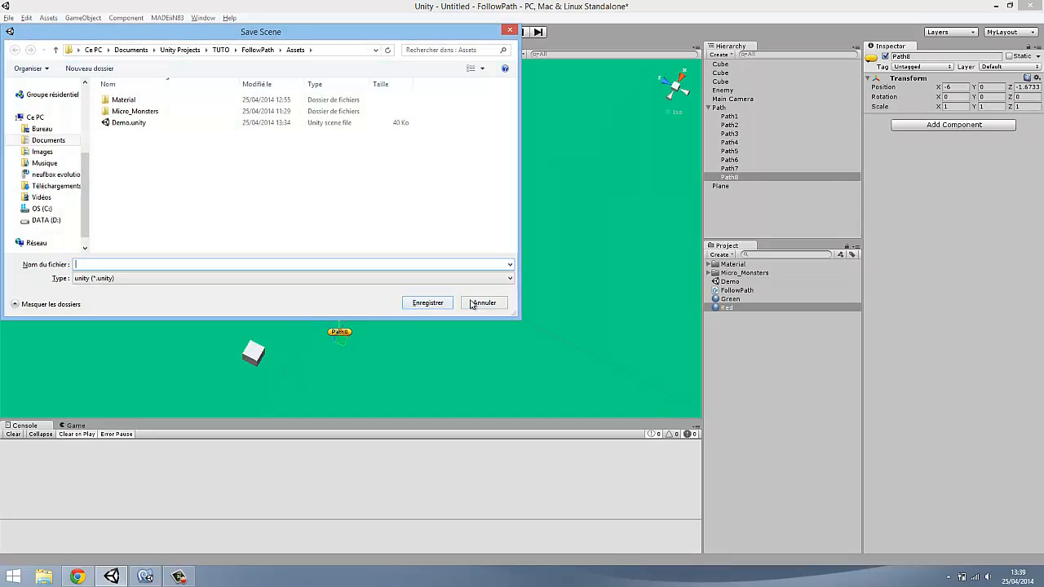
{"action": "key", "text": "Escape"}
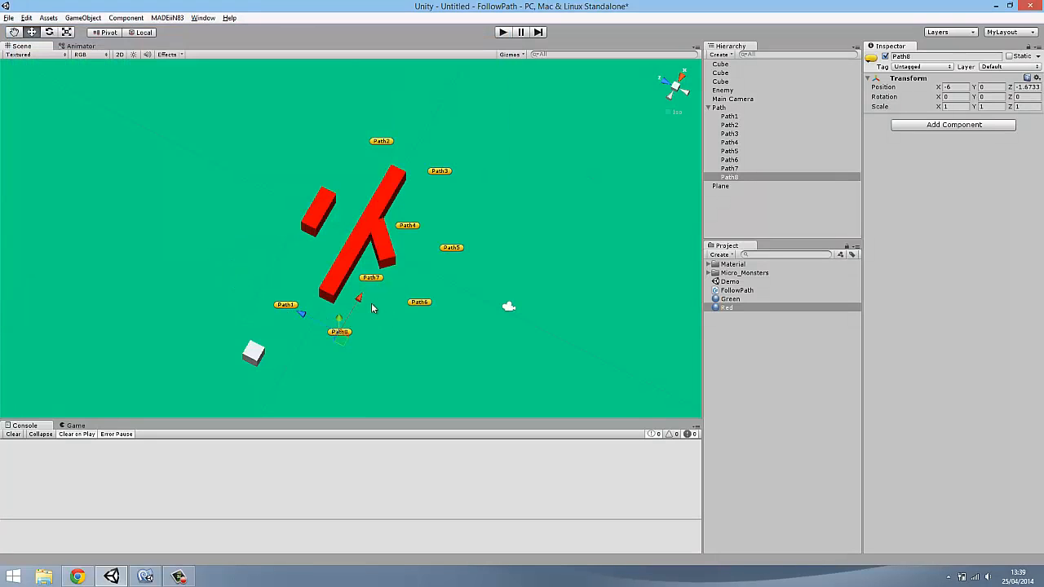
{"action": "left_click_drag", "start_coordinate": [358, 304], "coordinate": [381, 272]}
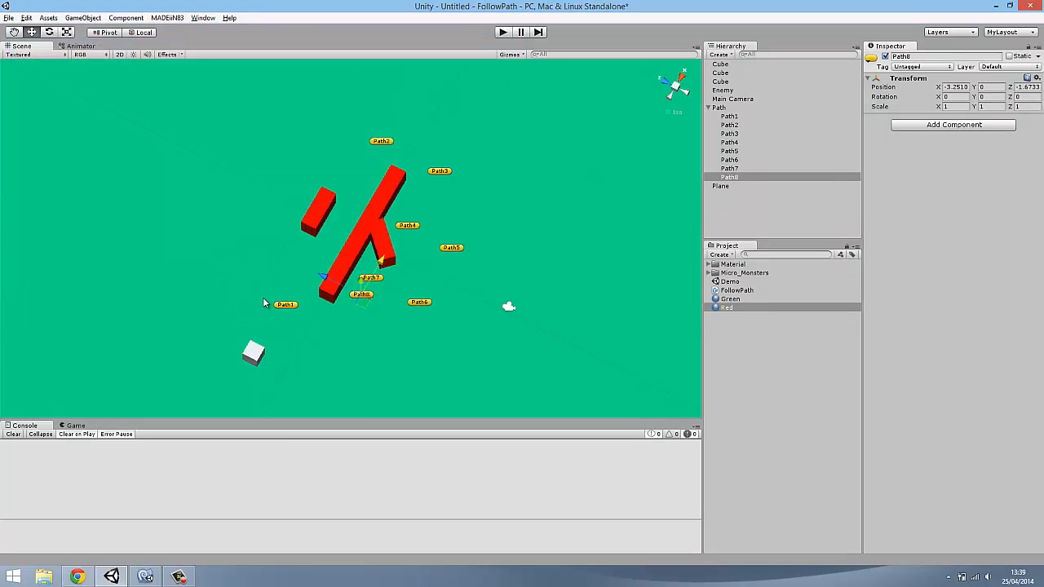
{"action": "key", "text": "ctrl+z"}
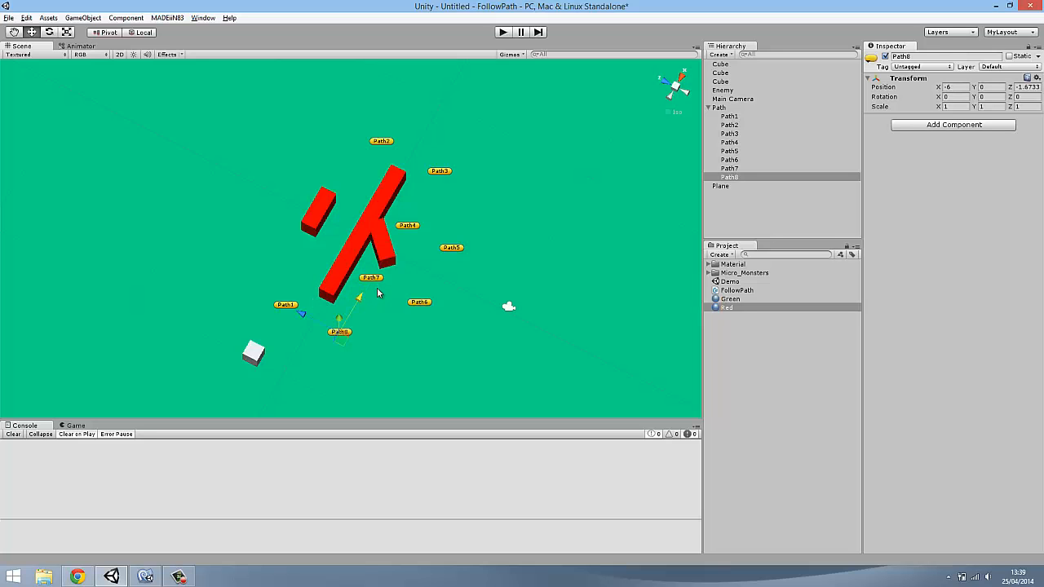
Select waypoints Path1 through Path8 together and raise them slightly along Y above the floor
{"action": "left_click_drag", "start_coordinate": [366, 296], "coordinate": [279, 145], "text": "alt"}
{"action": "left_click", "coordinate": [729, 118], "text": "shift"}
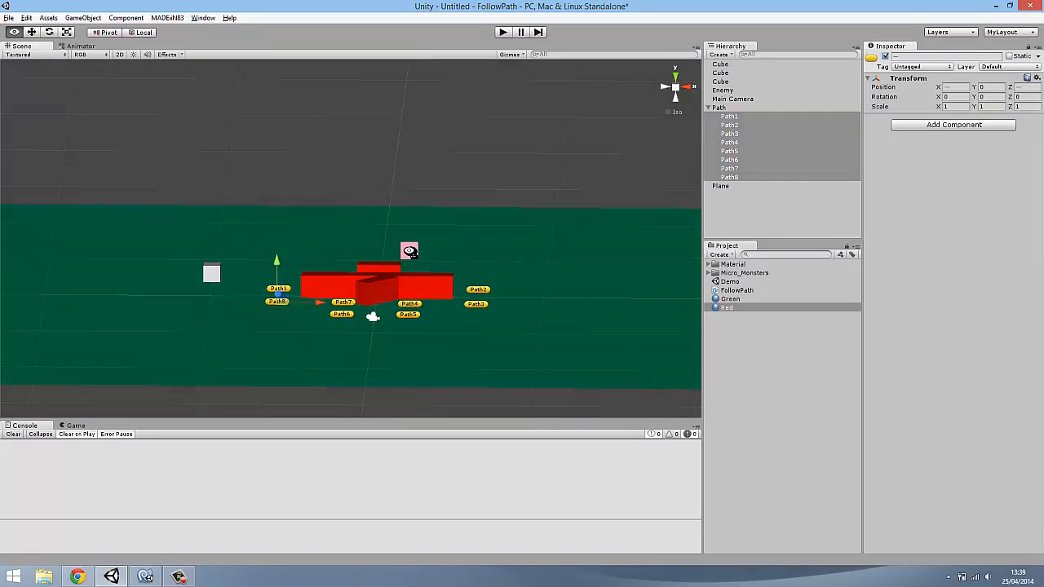
{"action": "left_click_drag", "start_coordinate": [410, 250], "coordinate": [397, 226], "text": "alt"}
{"action": "left_click_drag", "start_coordinate": [275, 254], "coordinate": [275, 292]}
{"action": "left_click", "coordinate": [535, 163]}
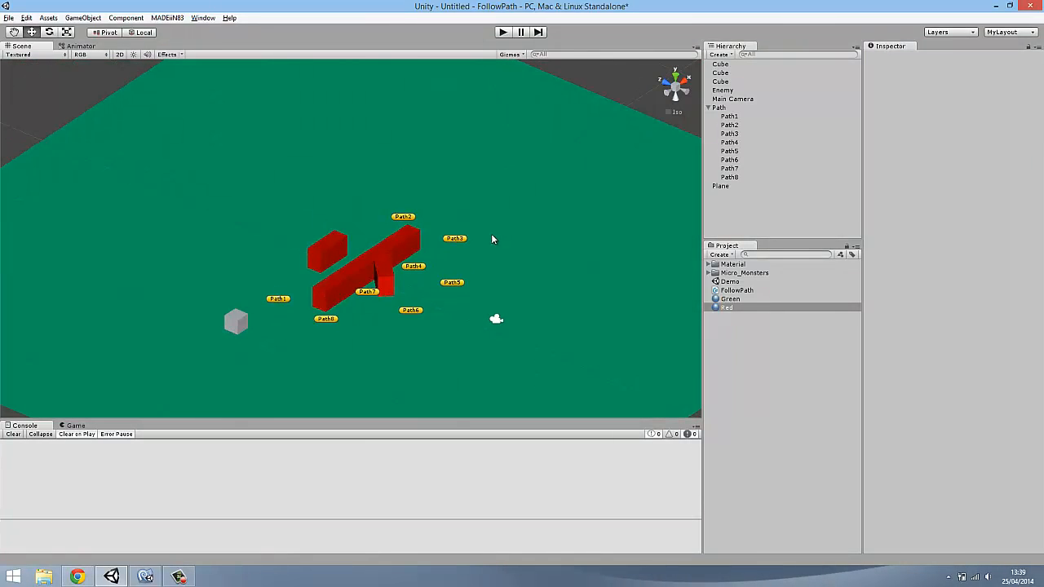
Attach the FollowPath script to the Enemy cube and assign the Path object as its Path To Follow
{"action": "left_click_drag", "start_coordinate": [566, 258], "coordinate": [465, 282], "text": "alt"}
{"action": "left_click", "coordinate": [737, 290]}
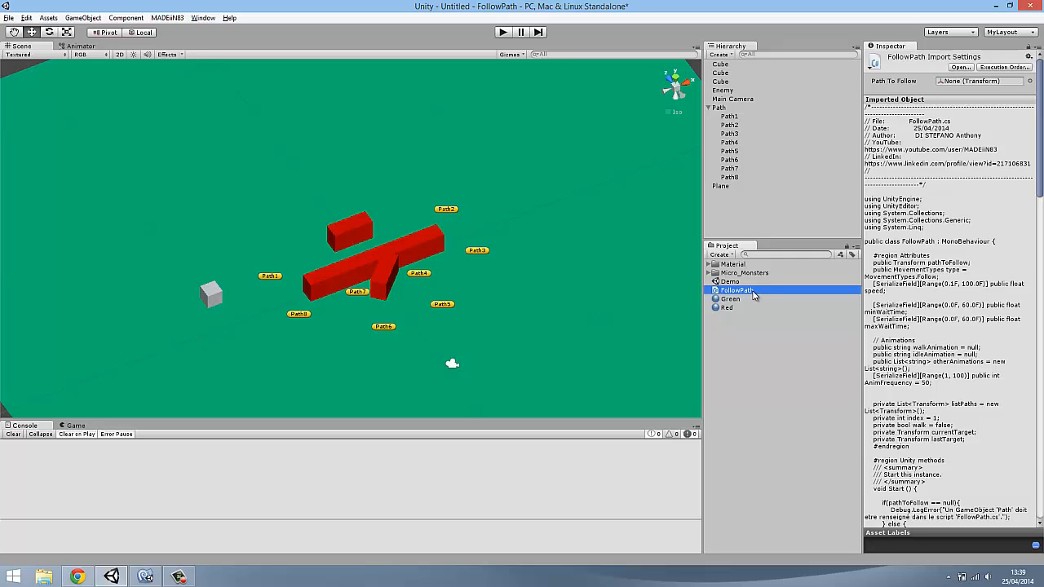
{"action": "left_click_drag", "start_coordinate": [747, 295], "coordinate": [722, 90]}
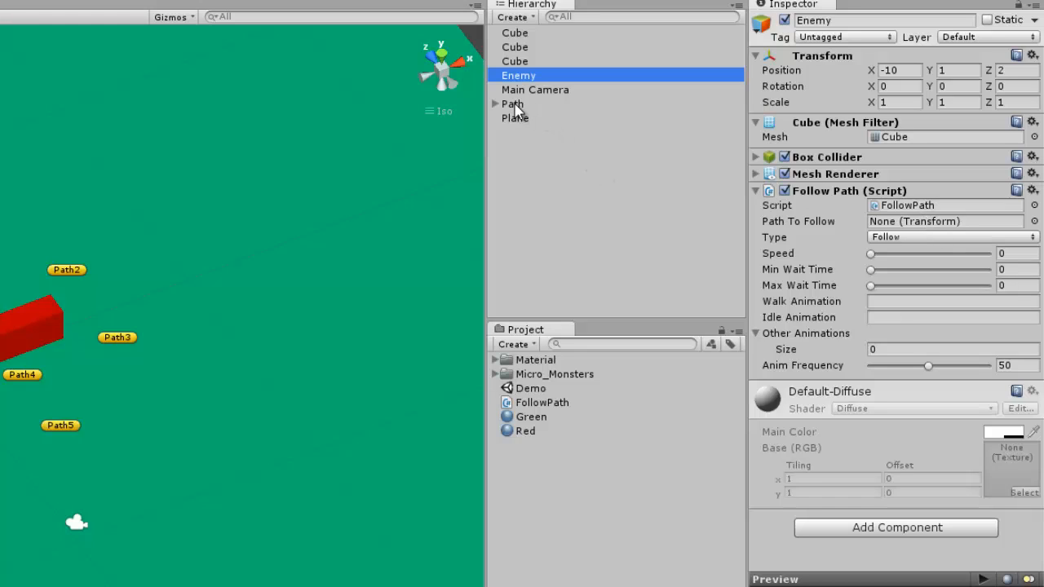
{"action": "left_click_drag", "start_coordinate": [519, 105], "coordinate": [953, 218]}
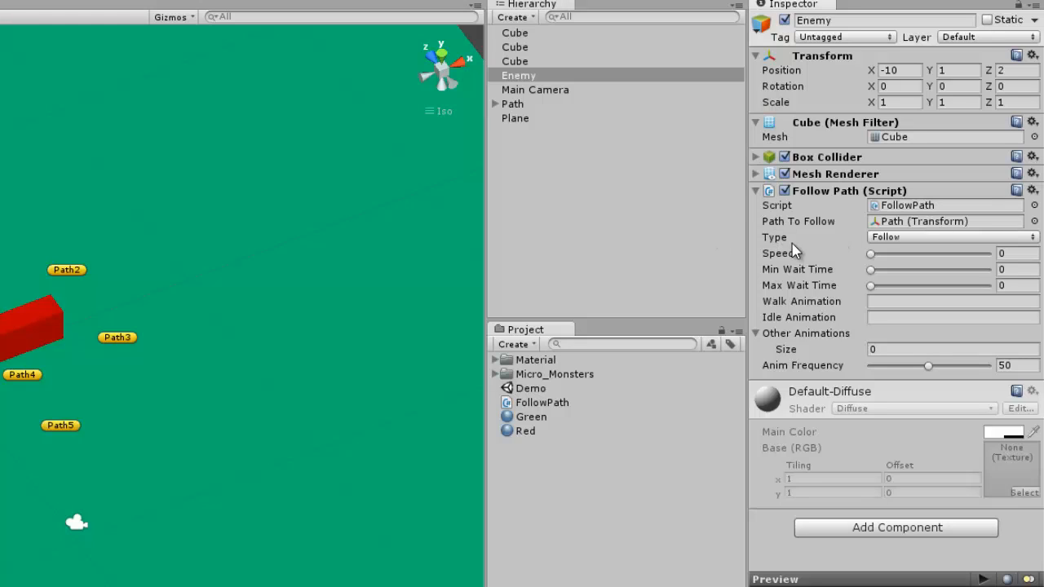
Keep the script's Type on Follow and Min Wait Time at 0, and set Speed to 1 and Max Wait Time to 2
{"action": "left_click", "coordinate": [920, 237]}
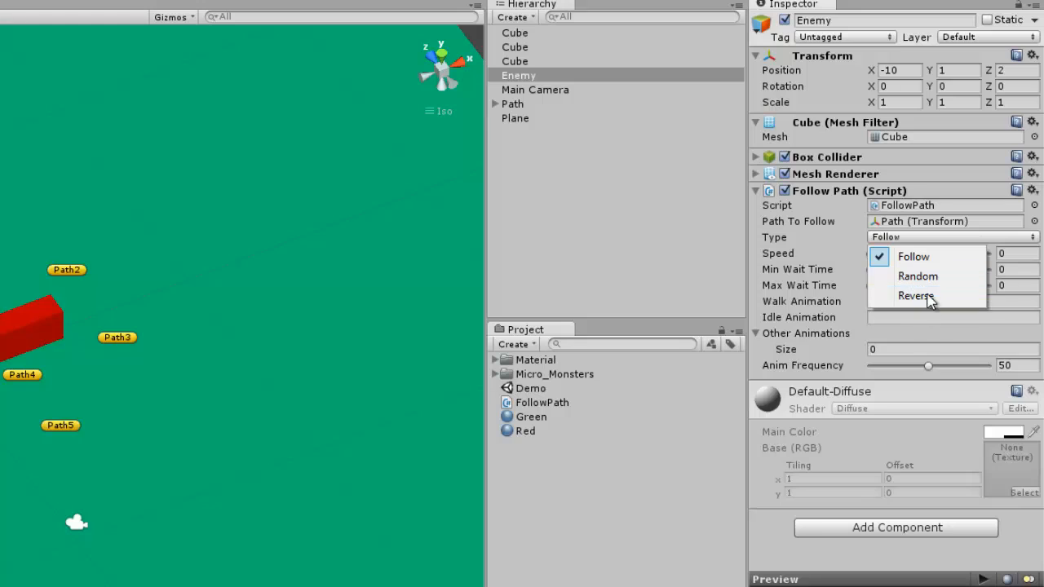
{"action": "left_click", "coordinate": [812, 242]}
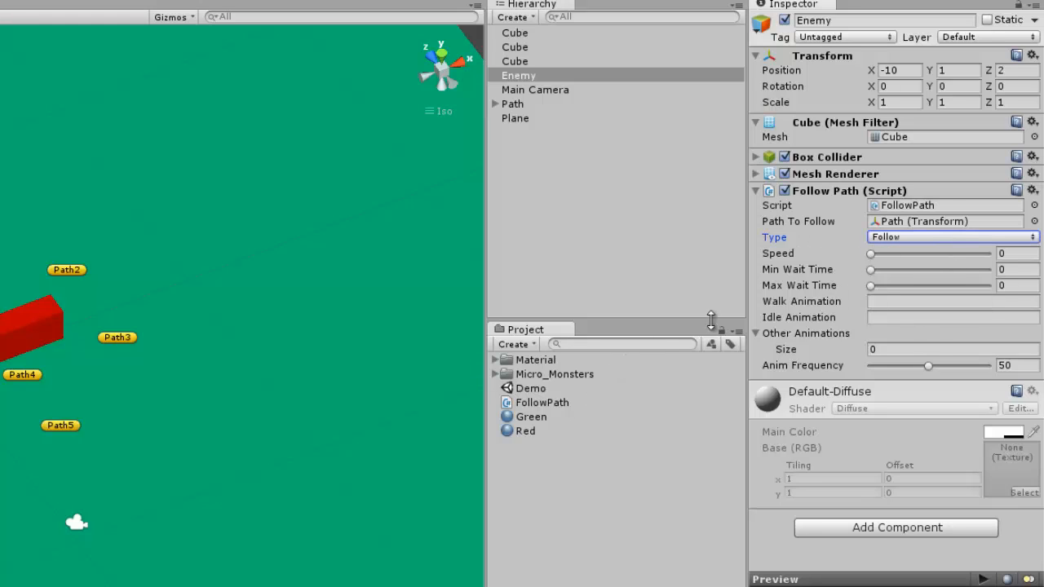
{"action": "right_click_drag", "start_coordinate": [66, 378], "coordinate": [76, 395]}
{"action": "scroll", "coordinate": [77, 399], "scroll_direction": "up", "scroll_amount": 4}
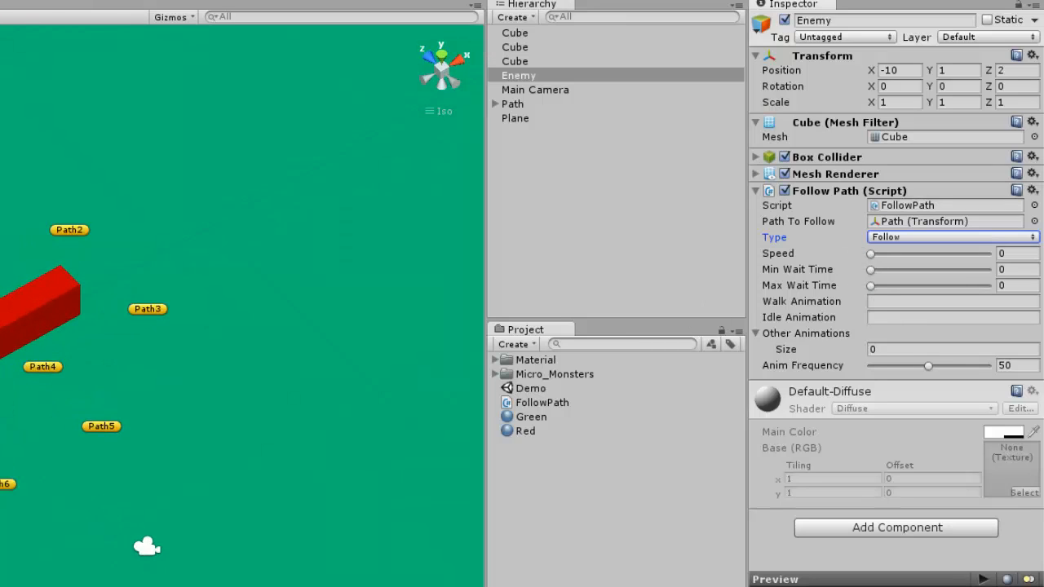
{"action": "left_click", "coordinate": [1026, 252]}
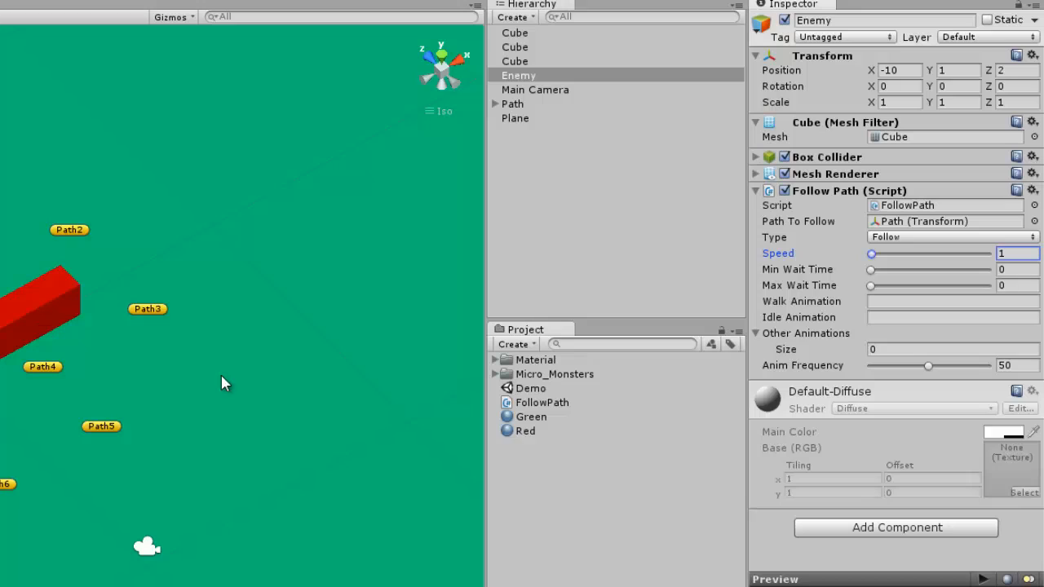
{"action": "left_click", "coordinate": [1024, 270]}
{"action": "left_click", "coordinate": [1026, 286]}
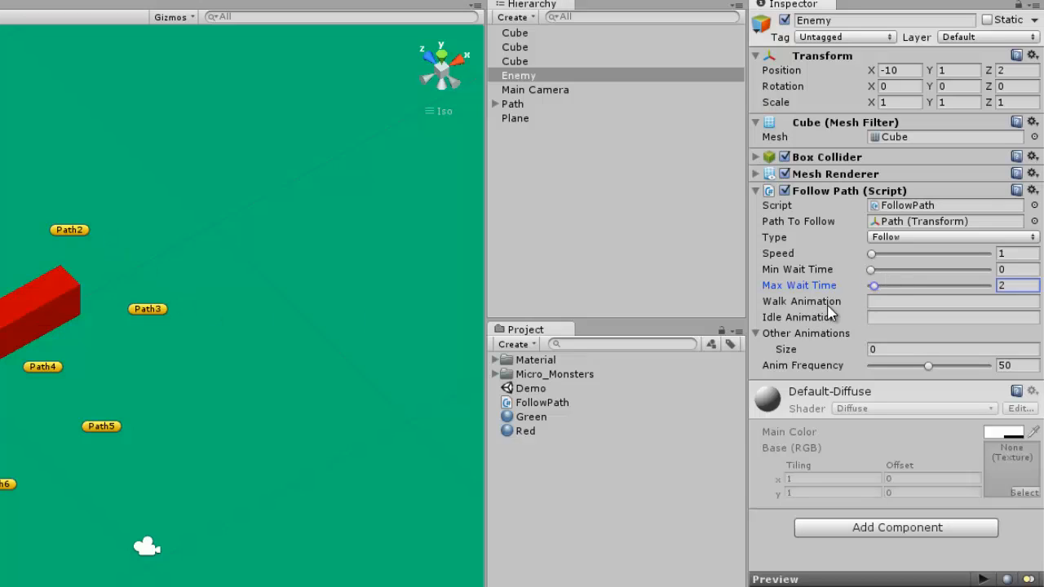
{"action": "left_click", "coordinate": [1024, 269]}
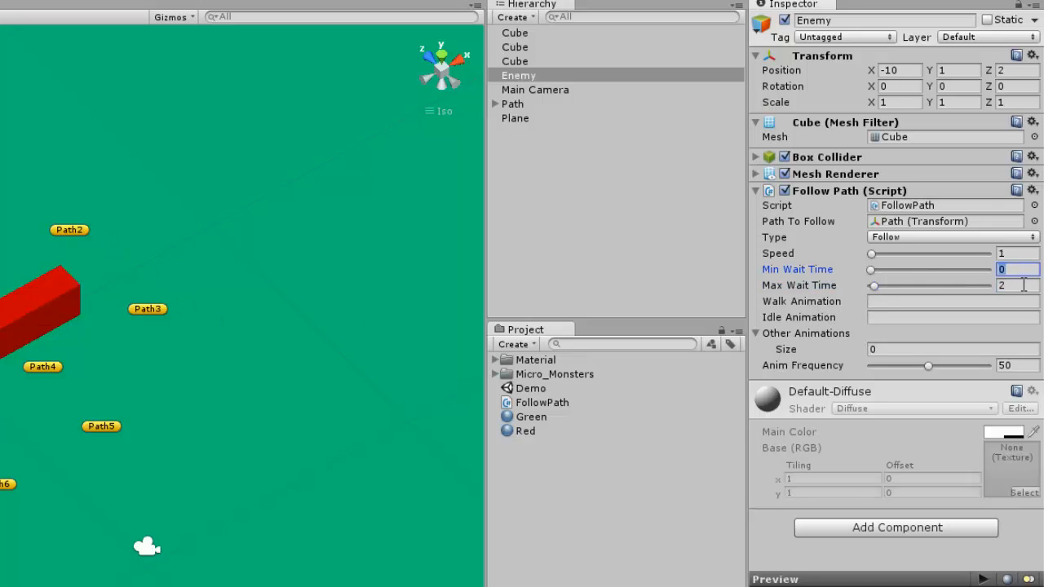
{"action": "left_click", "coordinate": [1024, 286]}
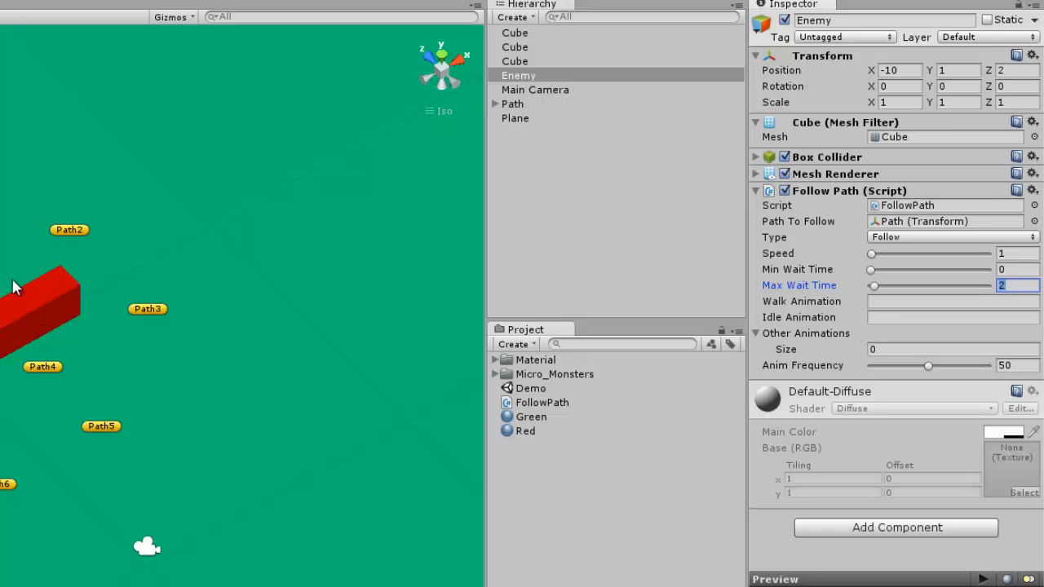
Try a higher Max Wait Time on the Follow Path script, and set it back to 2
{"action": "left_click_drag", "start_coordinate": [873, 286], "coordinate": [976, 286]}
{"action": "left_click", "coordinate": [1035, 284]}
{"action": "type", "text": "02"}
{"action": "key", "text": "BackSpace"}
{"action": "key", "text": "BackSpace"}
{"action": "type", "text": "2"}
{"action": "key", "text": "Tab"}
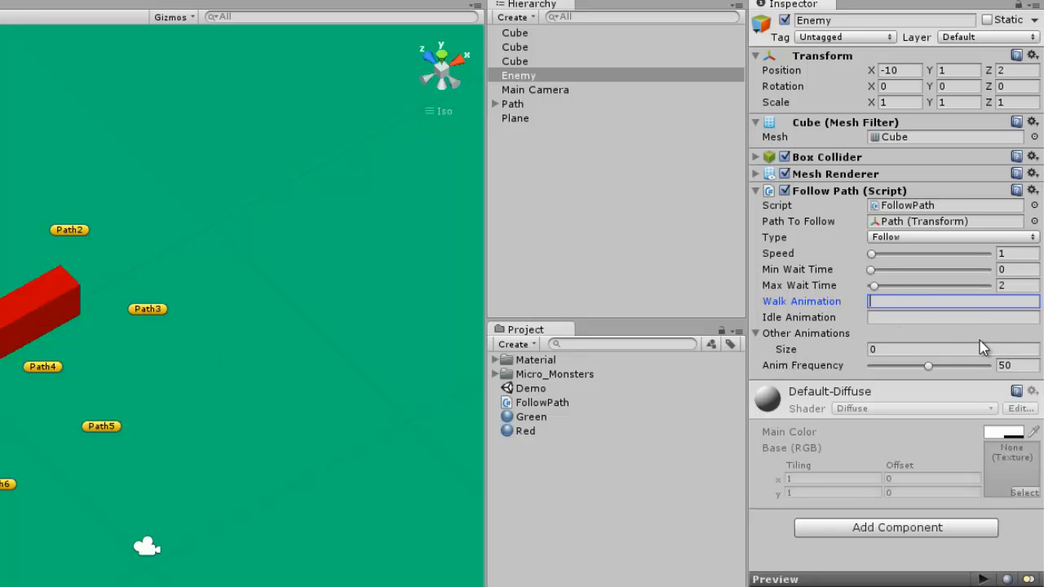
Collapse the Other Animations list of the Enemy's Follow Path script
{"action": "left_click", "coordinate": [757, 334]}
{"action": "left_click", "coordinate": [756, 334]}
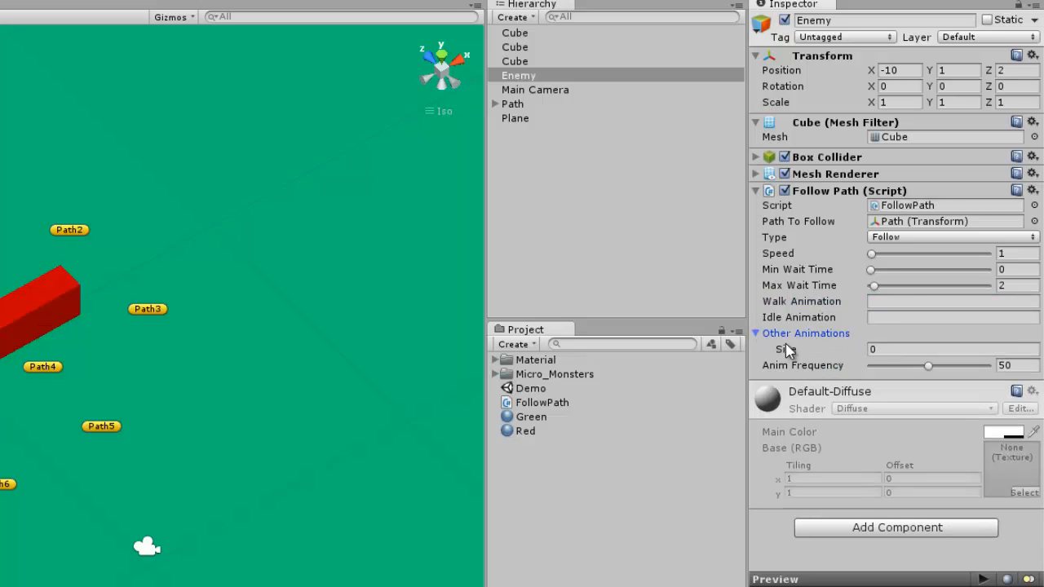
{"action": "left_click", "coordinate": [755, 334]}
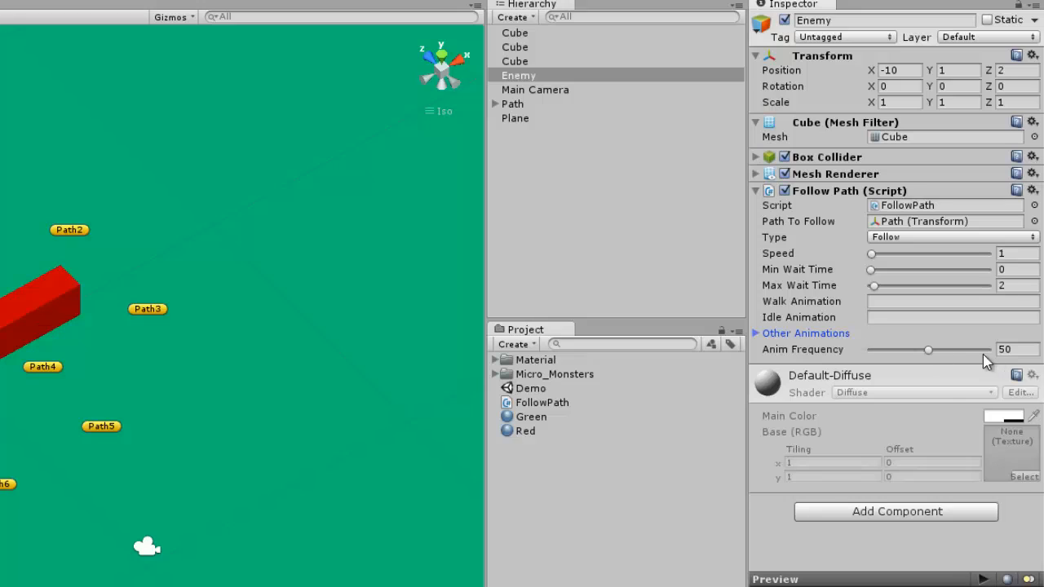
Try a higher Anim Frequency on the Follow Path script, and set it back to 50
{"action": "left_click", "coordinate": [1014, 349]}
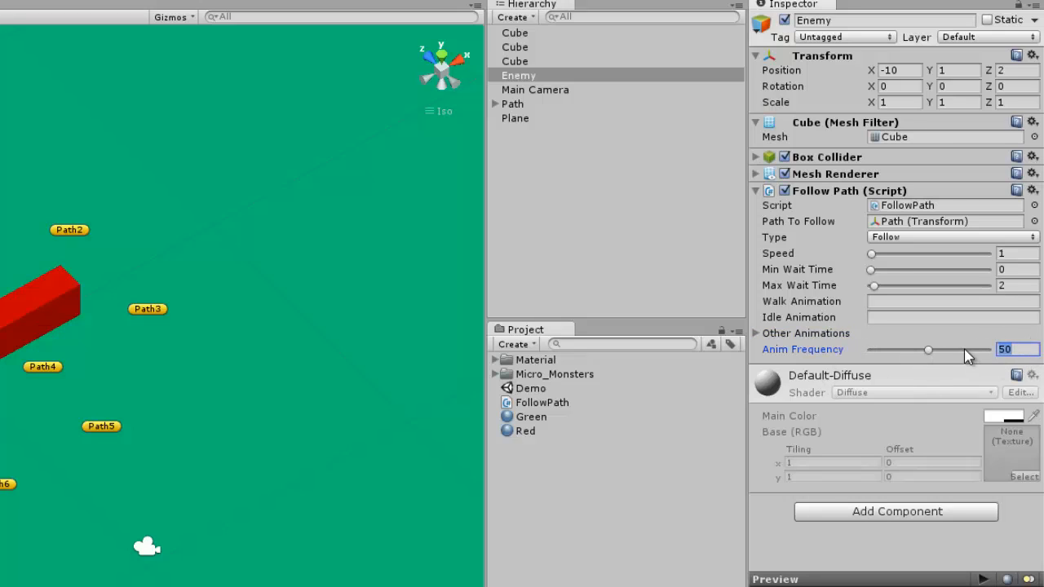
{"action": "left_click_drag", "start_coordinate": [928, 354], "coordinate": [1036, 345]}
{"action": "double_click", "coordinate": [1029, 349]}
{"action": "type", "text": "50"}
Add a Rigidbody physics component to the Enemy cube and expand its settings
{"action": "right_click_drag", "start_coordinate": [242, 318], "coordinate": [242, 295]}
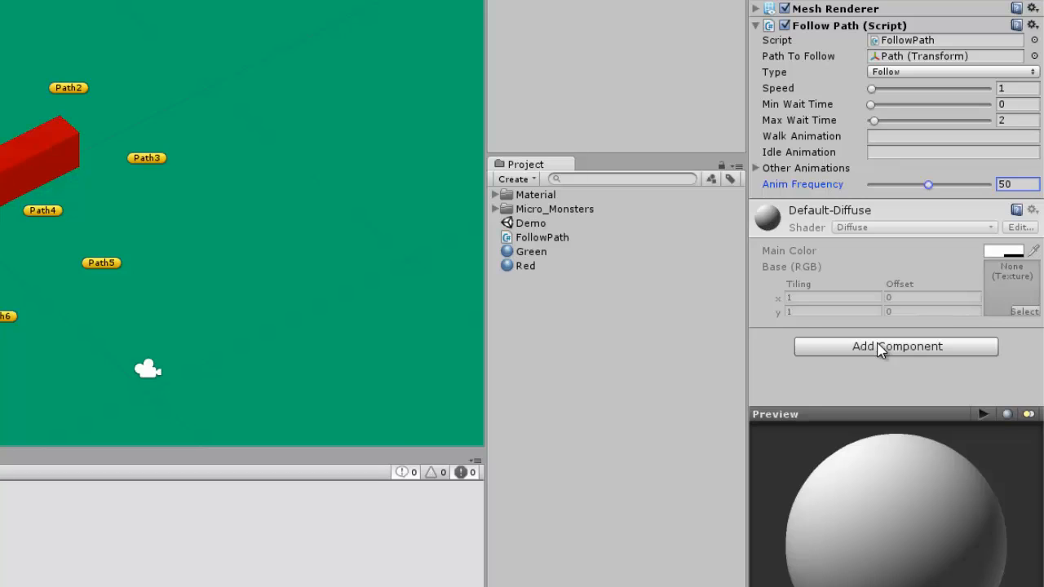
{"action": "left_click", "coordinate": [880, 349]}
{"action": "left_click", "coordinate": [851, 458]}
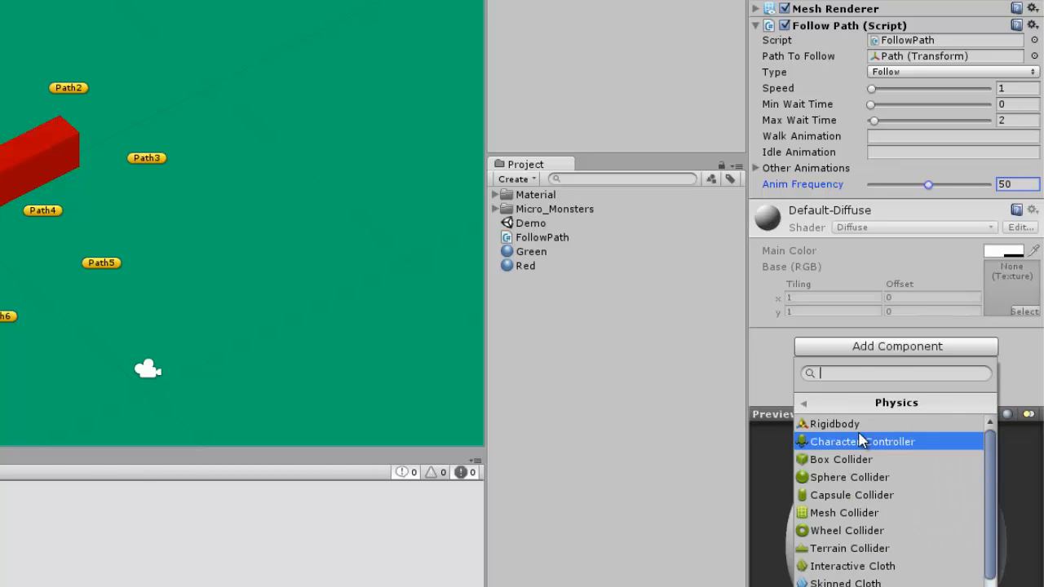
{"action": "left_click", "coordinate": [856, 426]}
{"action": "left_click", "coordinate": [765, 206]}
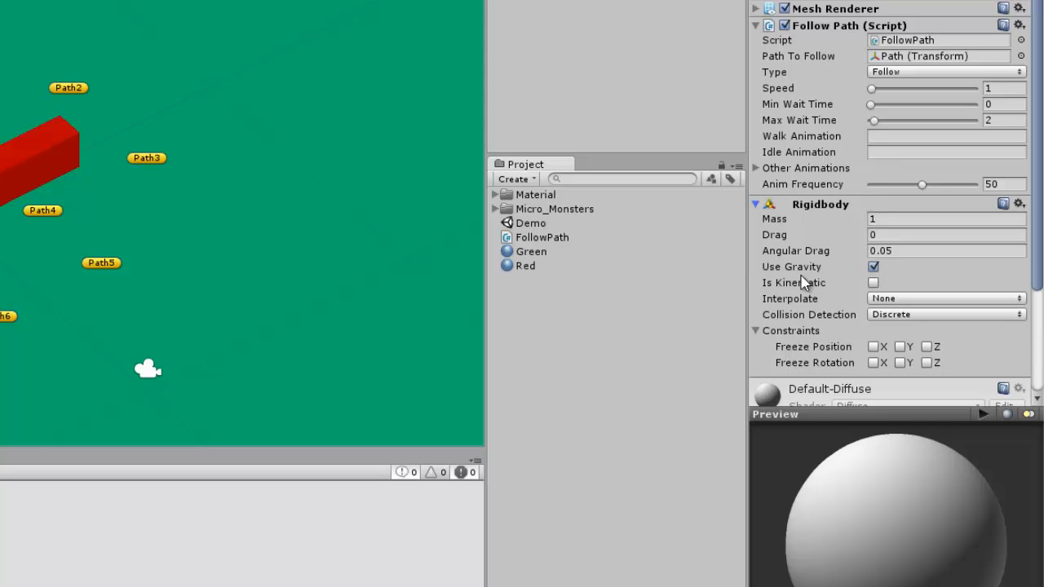
Freeze the Enemy Rigidbody's rotation on X, Y and Z, and collapse the component
{"action": "scroll", "coordinate": [874, 269], "scroll_direction": "down", "scroll_amount": 2}
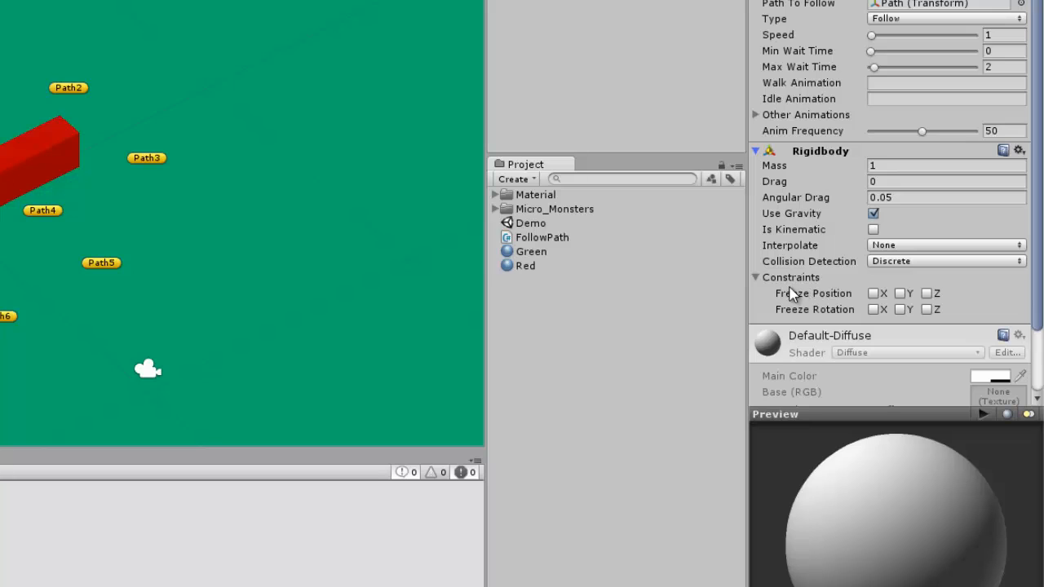
{"action": "left_click", "coordinate": [873, 308]}
{"action": "left_click", "coordinate": [899, 309]}
{"action": "right_click_drag", "start_coordinate": [0, 301], "coordinate": [69, 310]}
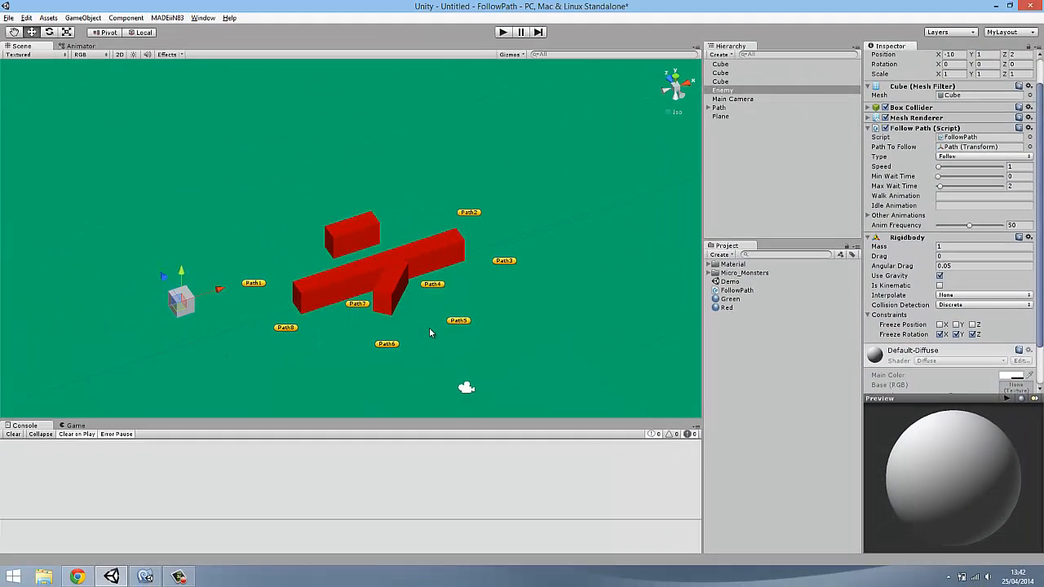
{"action": "left_click", "coordinate": [874, 238]}
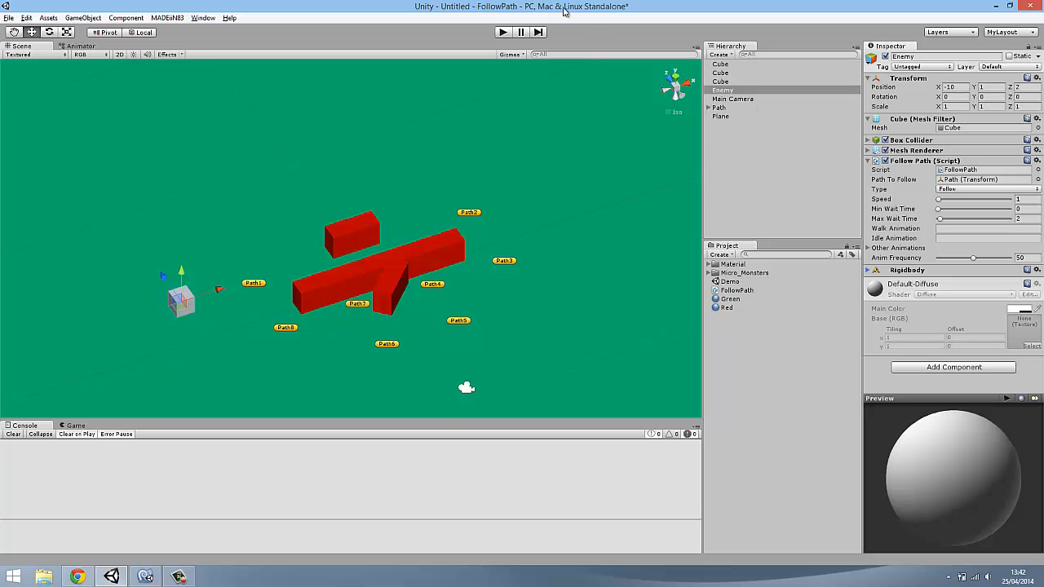
Play the scene and watch from closer up how the Enemy cube moves along the waypoints around the bars
{"action": "left_click", "coordinate": [503, 33]}
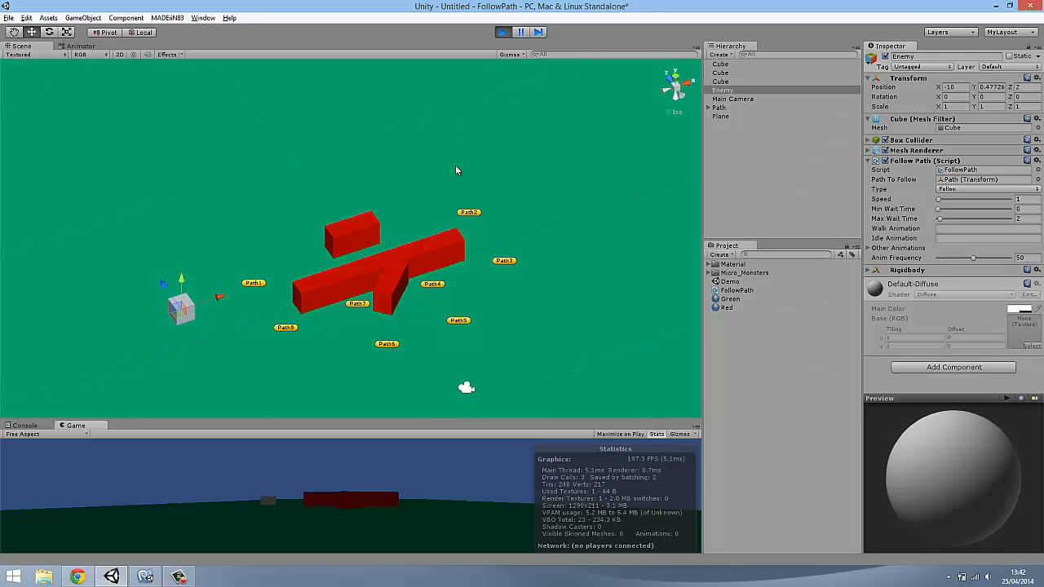
{"action": "right_click_drag", "start_coordinate": [406, 296], "coordinate": [472, 313]}
{"action": "scroll", "coordinate": [487, 284], "scroll_direction": "up", "scroll_amount": 4}
{"action": "scroll", "coordinate": [487, 284], "scroll_direction": "down", "scroll_amount": 2}
{"action": "left_click", "coordinate": [771, 176]}
{"action": "middle_click_drag", "start_coordinate": [485, 268], "coordinate": [429, 293]}
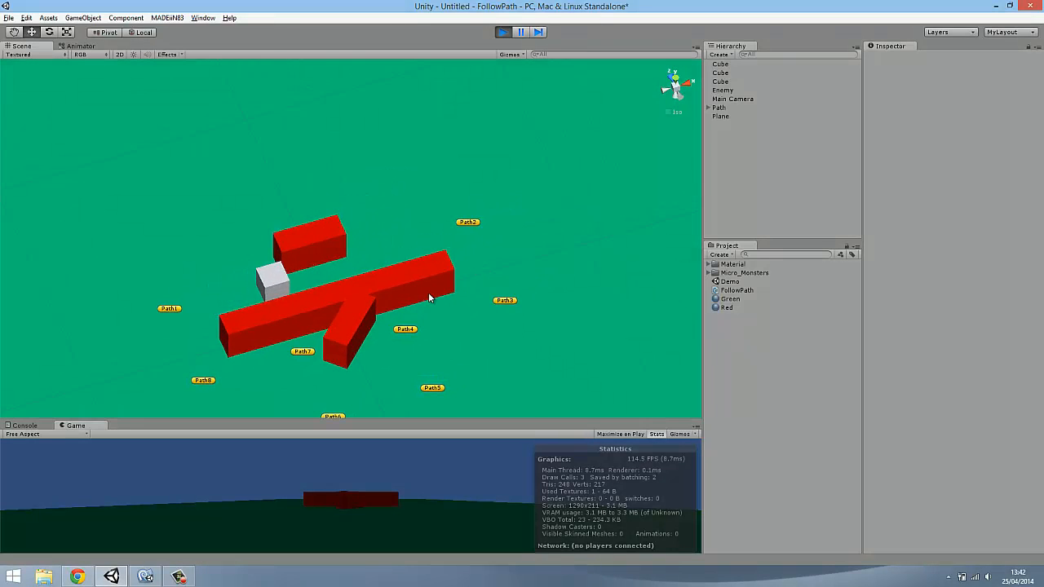
Watch the Enemy cube pass between the bars in the running scene and set its Follow Path Speed to 2
{"action": "right_click_drag", "start_coordinate": [428, 292], "coordinate": [524, 274]}
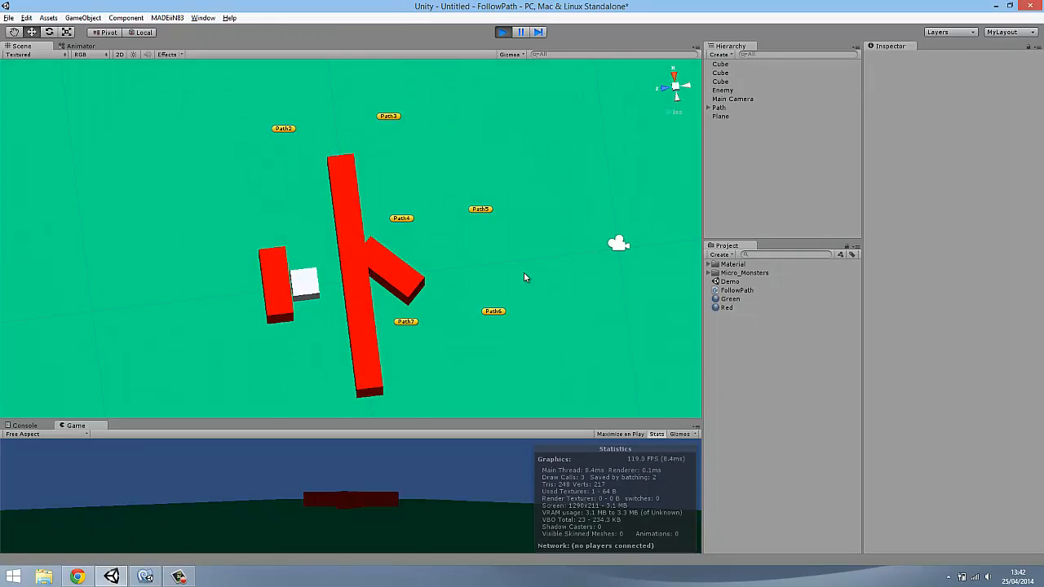
{"action": "right_click_drag", "start_coordinate": [445, 174], "coordinate": [444, 231]}
{"action": "scroll", "coordinate": [445, 230], "scroll_direction": "up", "scroll_amount": 1}
{"action": "middle_click_drag", "start_coordinate": [445, 232], "coordinate": [430, 191]}
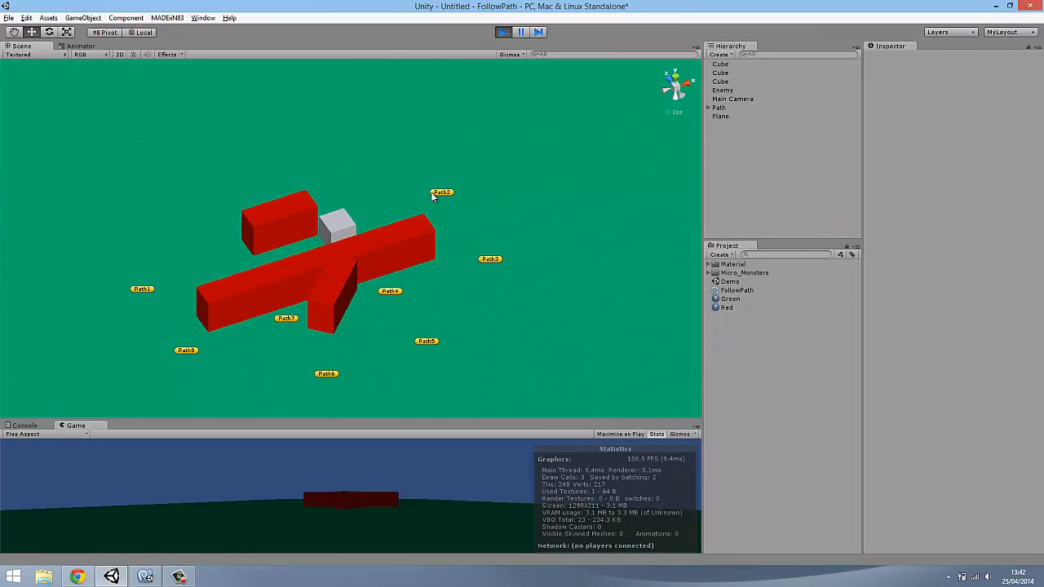
{"action": "left_click", "coordinate": [722, 90]}
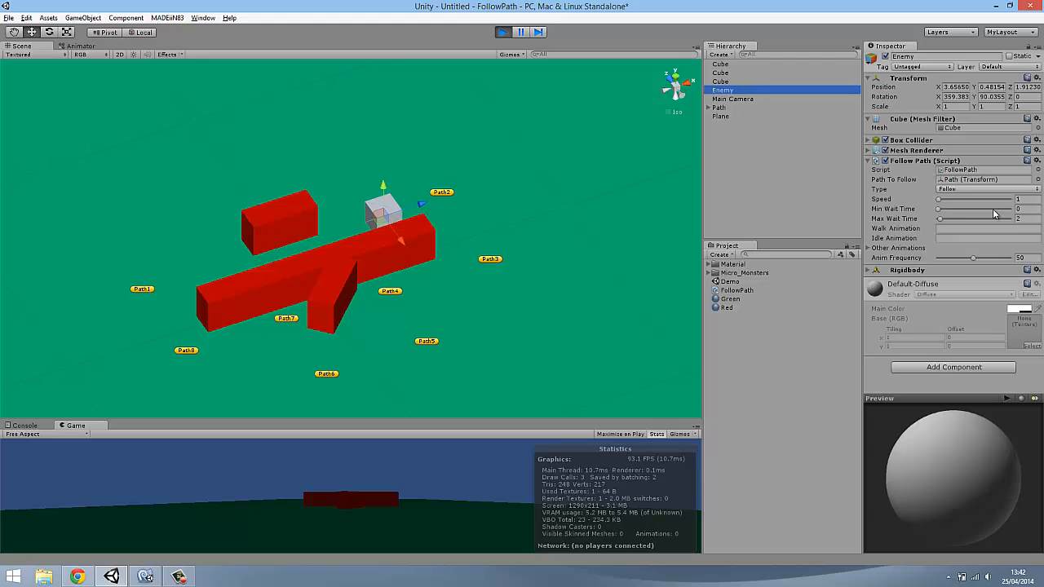
{"action": "left_click", "coordinate": [1025, 198]}
{"action": "type", "text": "2"}
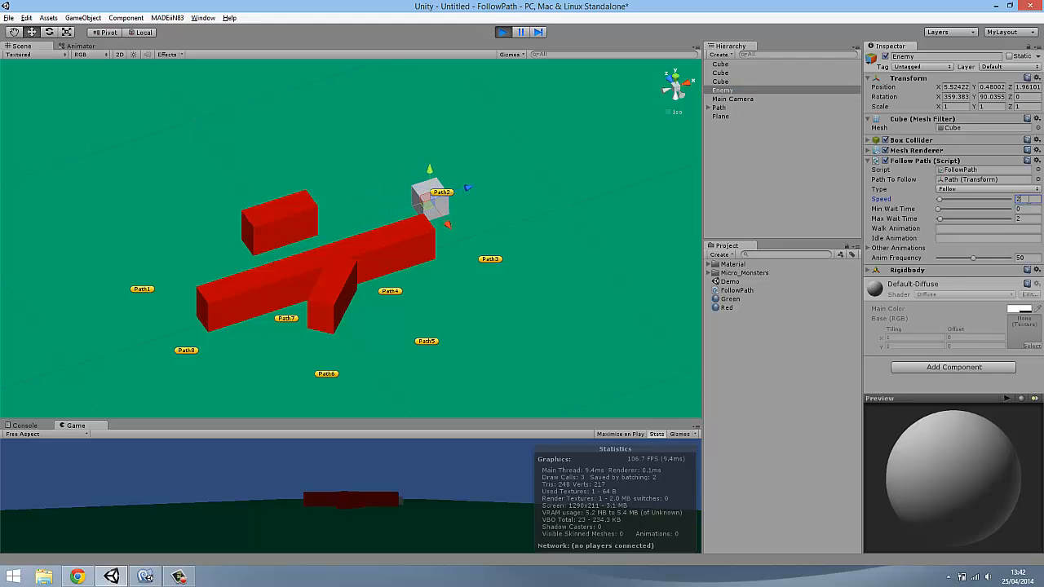
Watch from several angles how the faster Enemy cube travels around the bars past the waypoints, and stop the playback
{"action": "right_click_drag", "start_coordinate": [427, 272], "coordinate": [396, 250]}
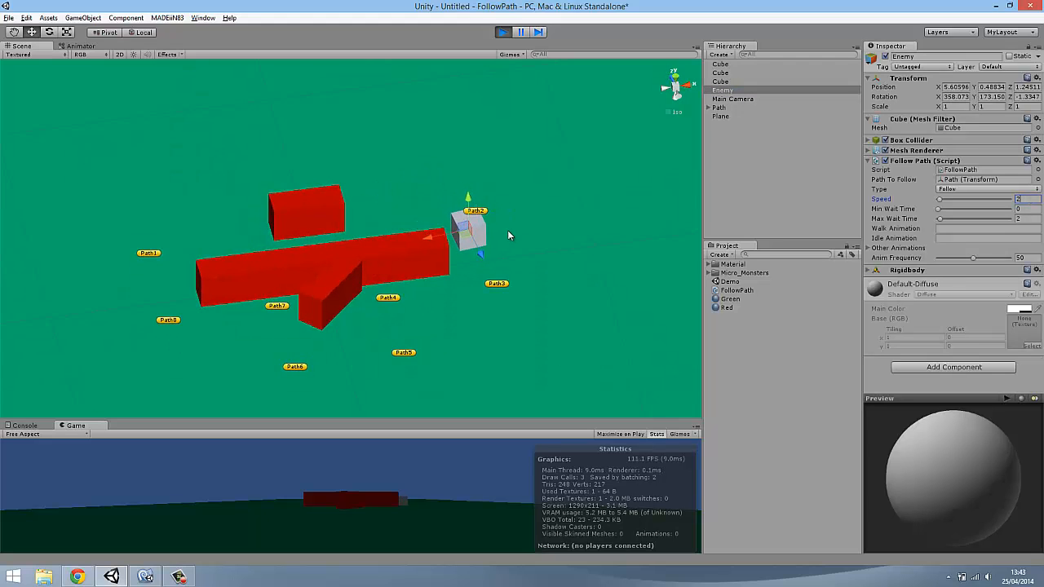
{"action": "right_click_drag", "start_coordinate": [570, 307], "coordinate": [503, 237]}
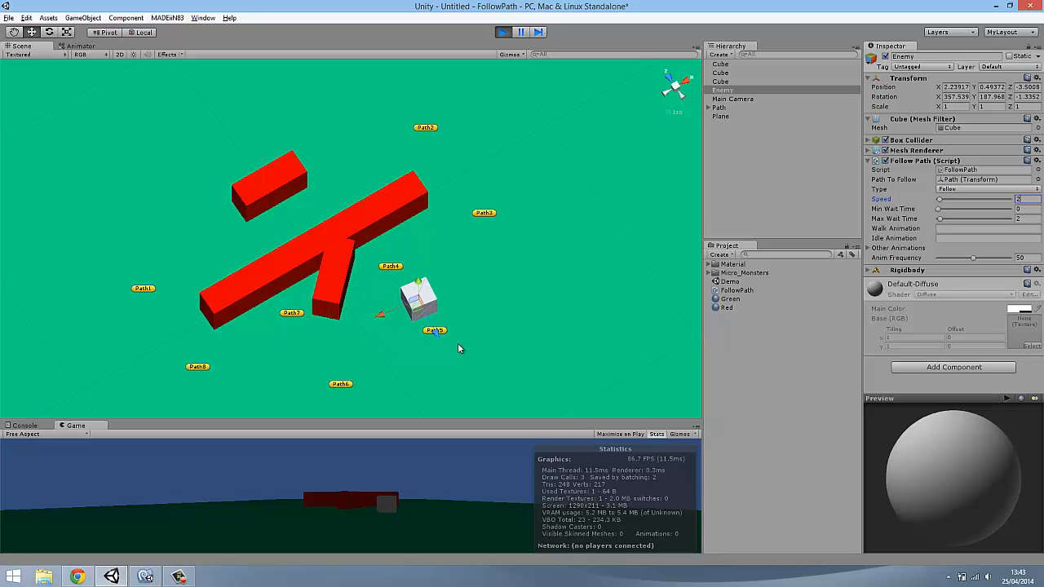
{"action": "middle_click_drag", "start_coordinate": [515, 282], "coordinate": [604, 203]}
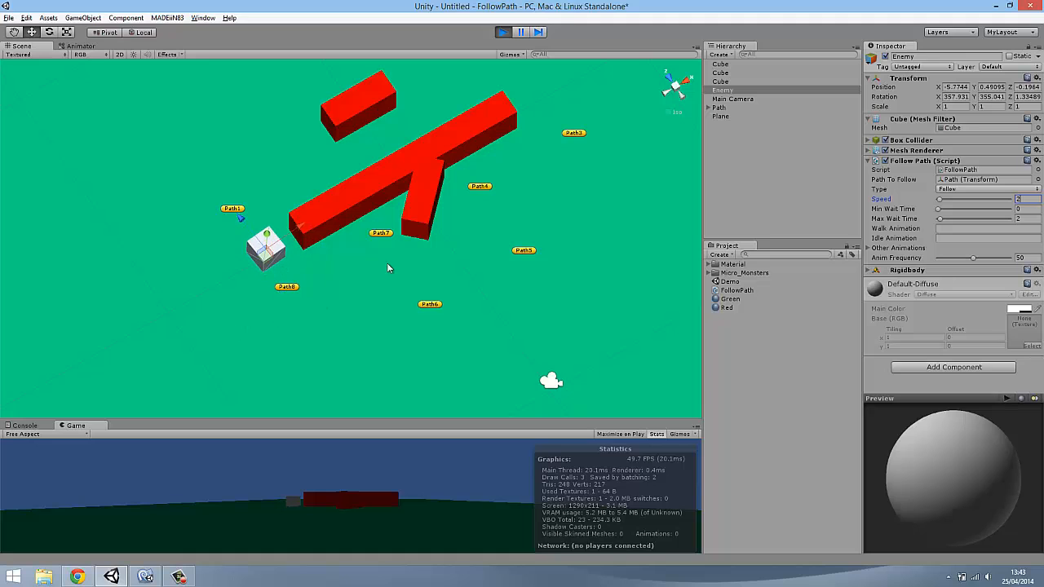
{"action": "middle_click_drag", "start_coordinate": [407, 192], "coordinate": [387, 236]}
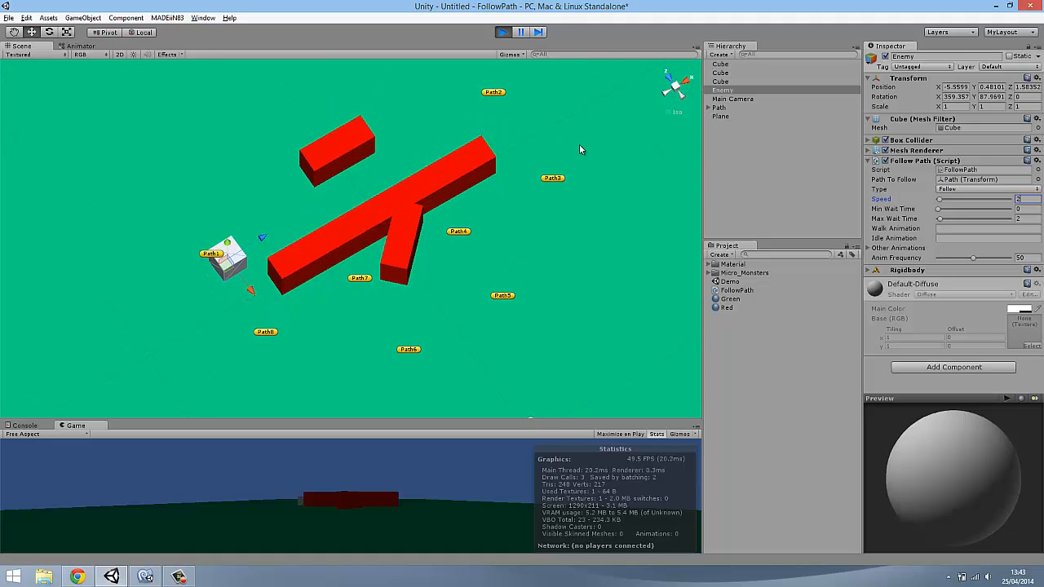
{"action": "left_click", "coordinate": [503, 33]}
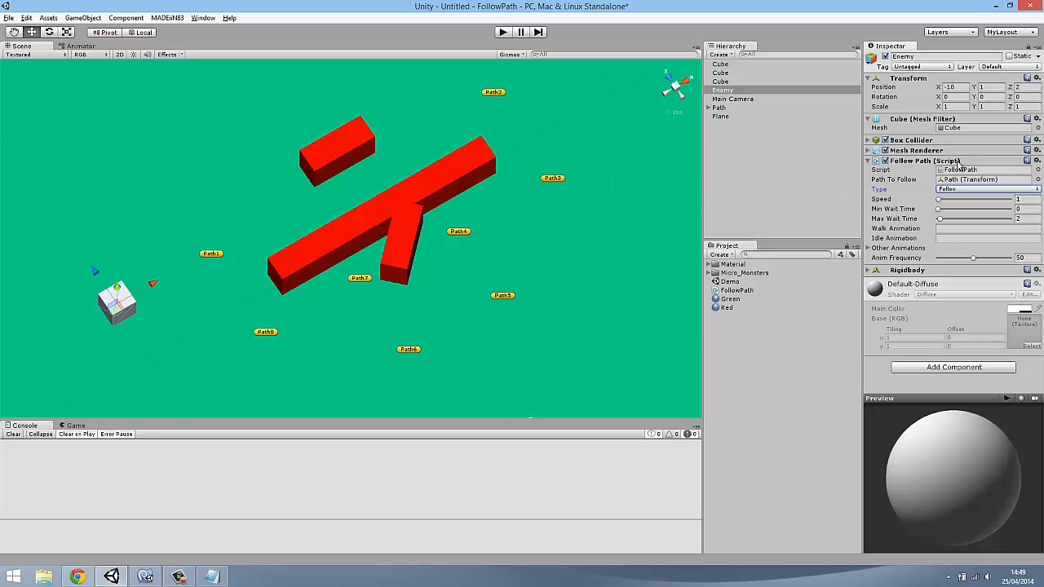
Set the Enemy's Follow Path Type to Reverse and play the scene
{"action": "left_click", "coordinate": [717, 91]}
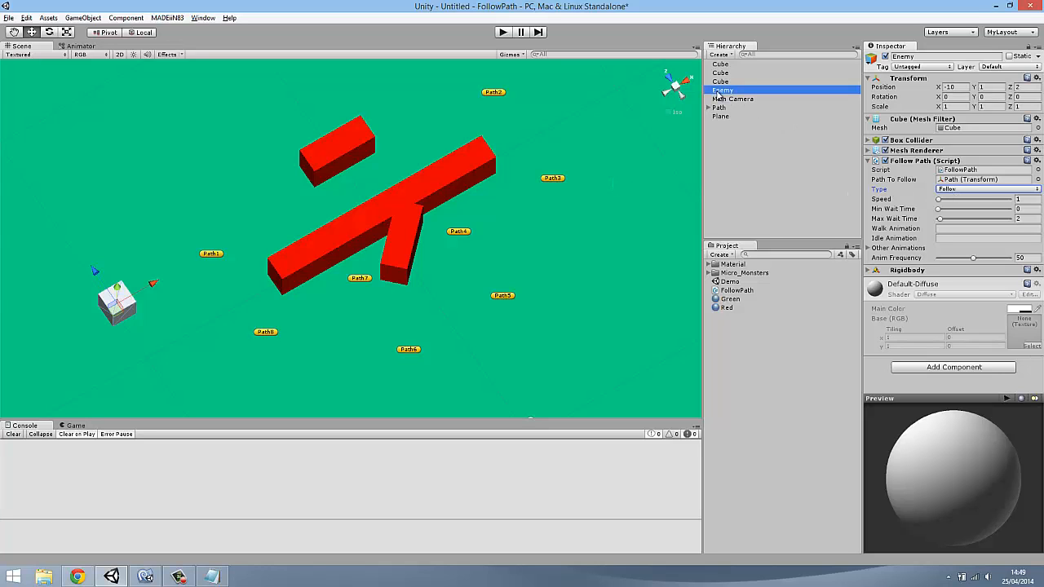
{"action": "left_click", "coordinate": [949, 190]}
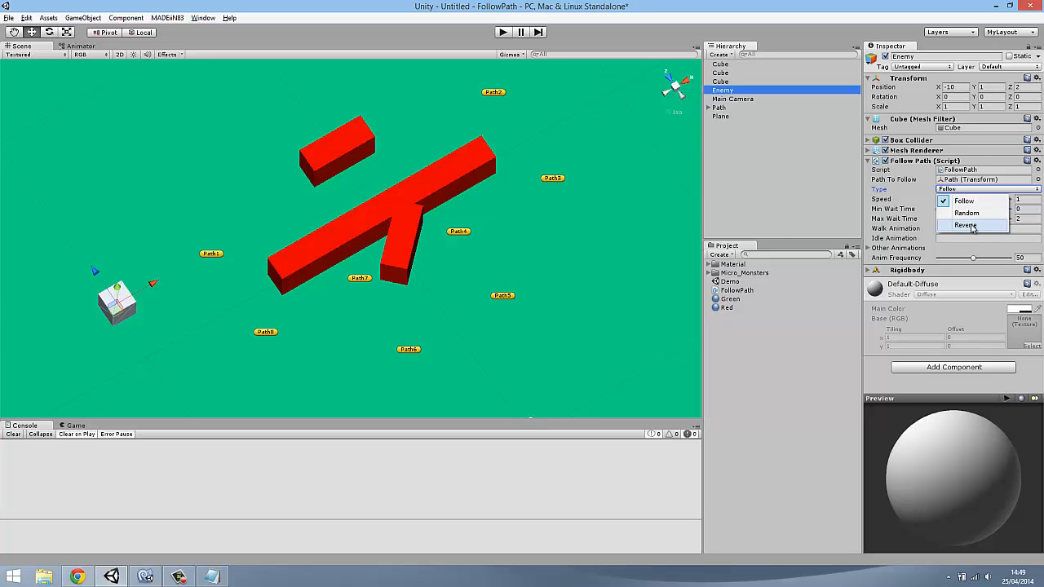
{"action": "left_click", "coordinate": [967, 225]}
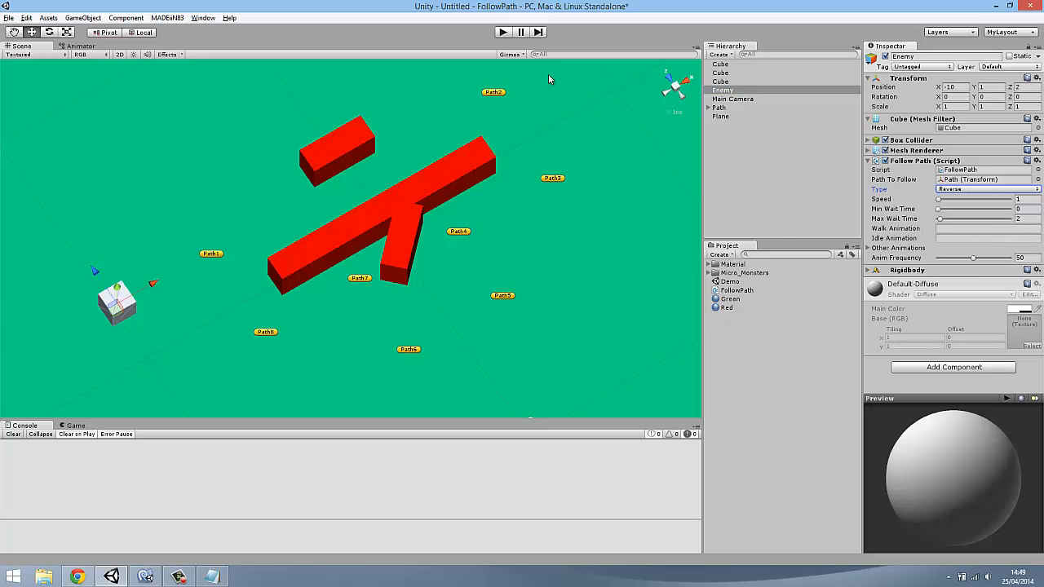
{"action": "left_click", "coordinate": [502, 32]}
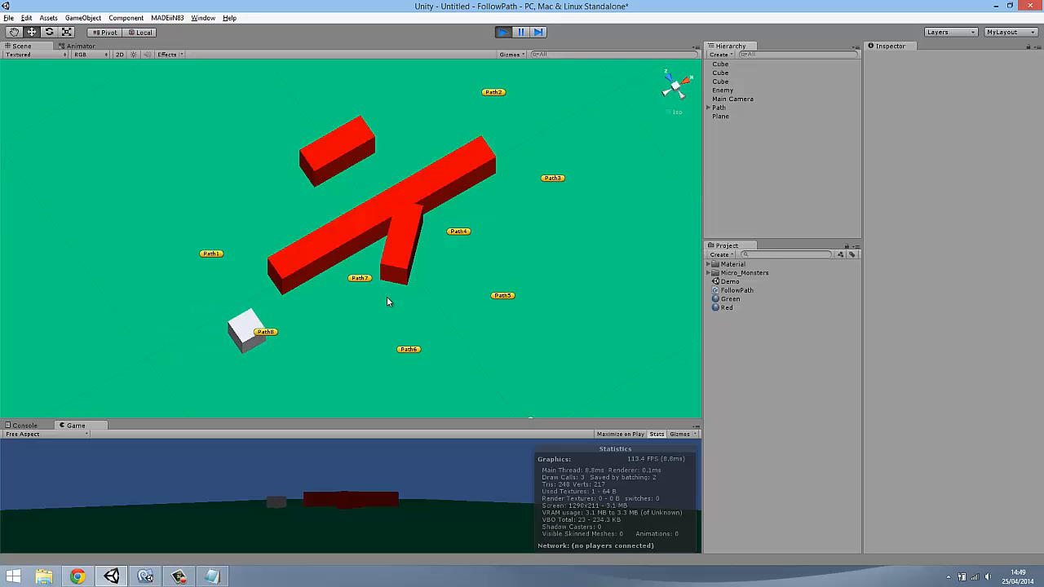
Raise the Enemy's Follow Path Speed to 5 and on to 10 while the scene is running
{"action": "left_click", "coordinate": [738, 99]}
{"action": "left_click", "coordinate": [730, 90]}
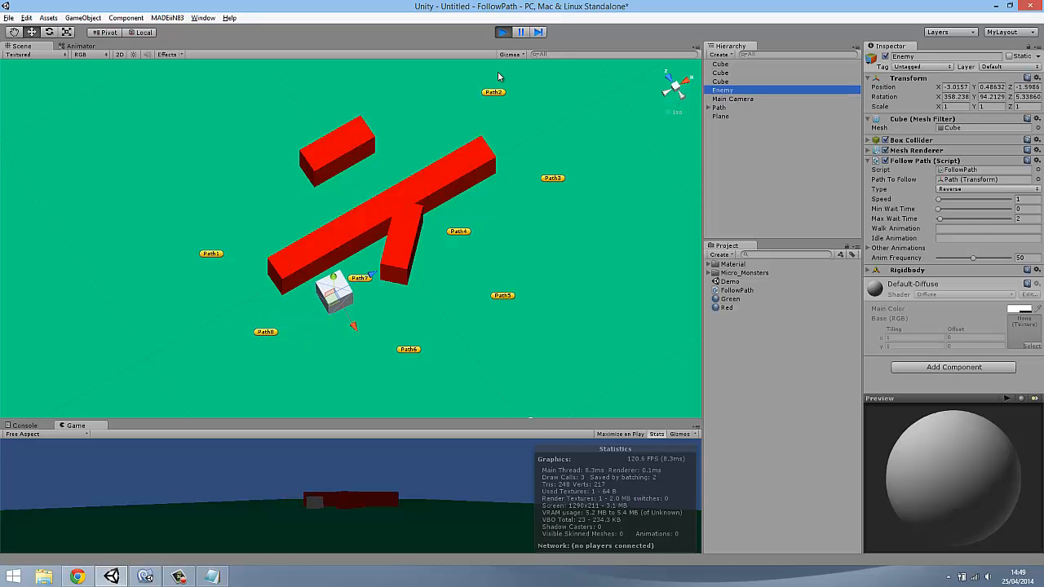
{"action": "left_click", "coordinate": [1021, 200]}
{"action": "type", "text": "5"}
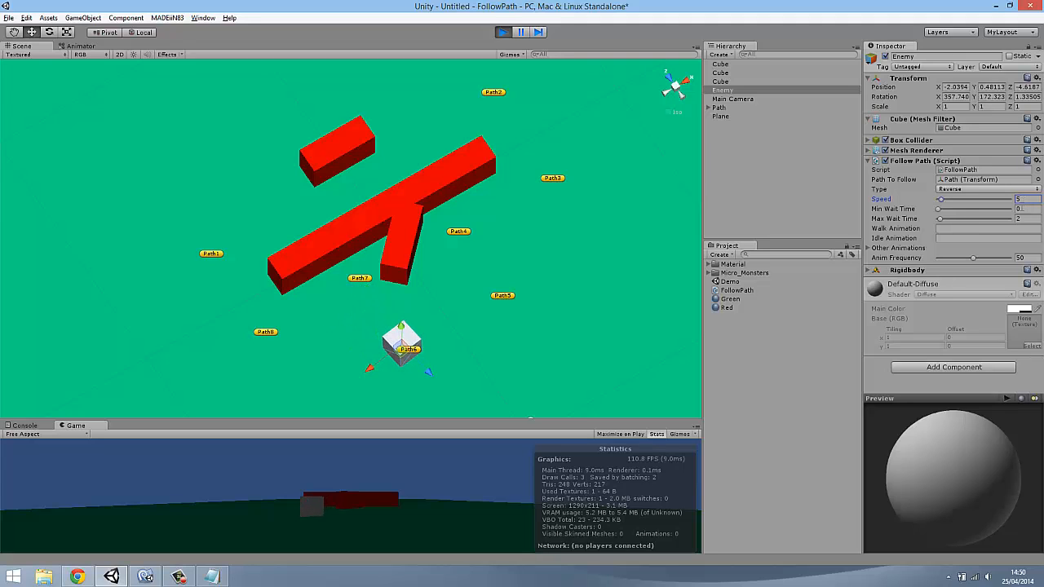
{"action": "double_click", "coordinate": [1018, 200]}
{"action": "type", "text": "10"}
{"action": "key", "text": "Return"}
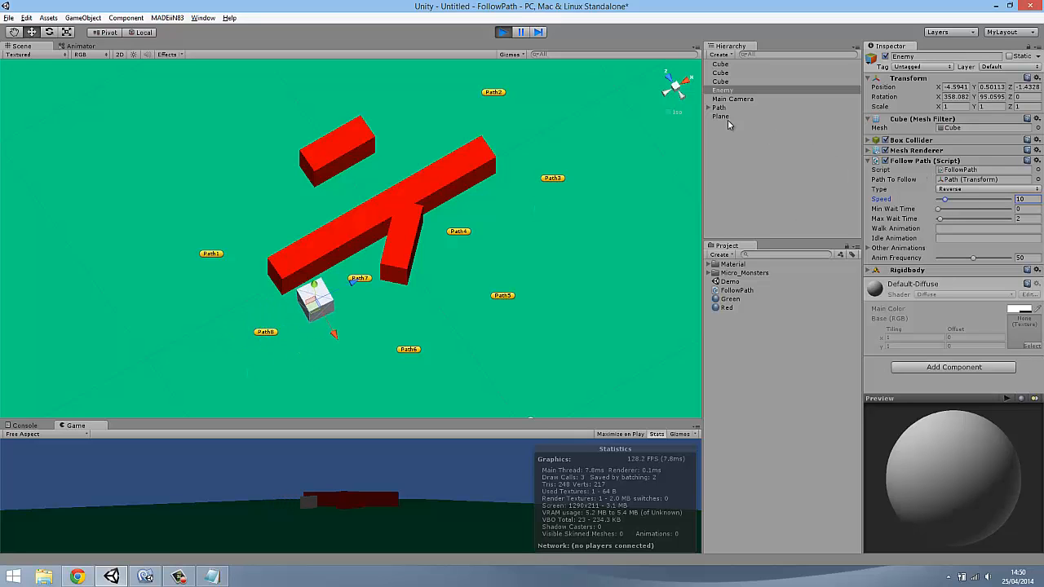
Stop the playback and set the Enemy's Follow Path Type to Random
{"action": "left_click", "coordinate": [503, 32]}
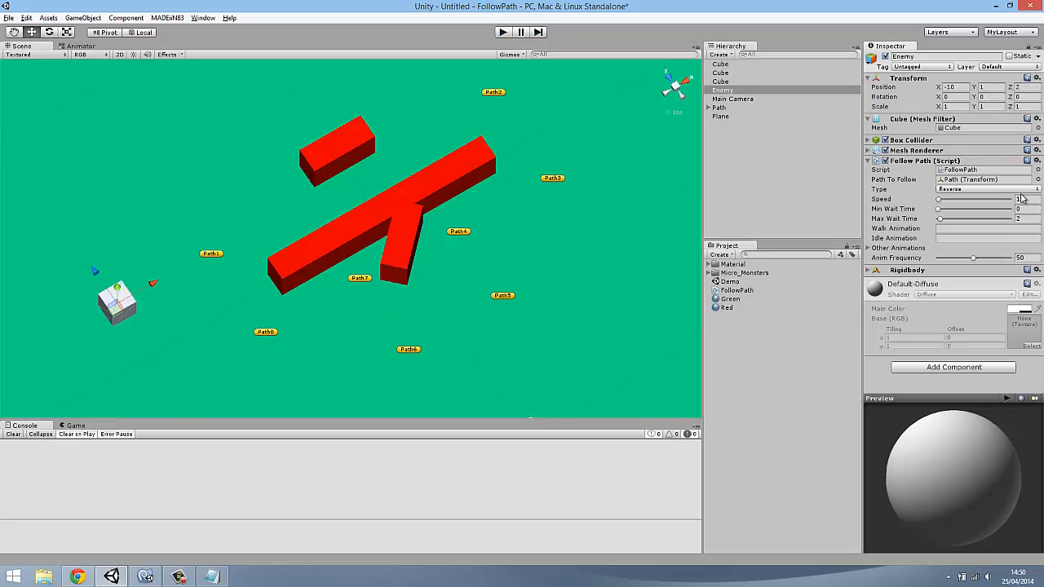
{"action": "left_click", "coordinate": [983, 189]}
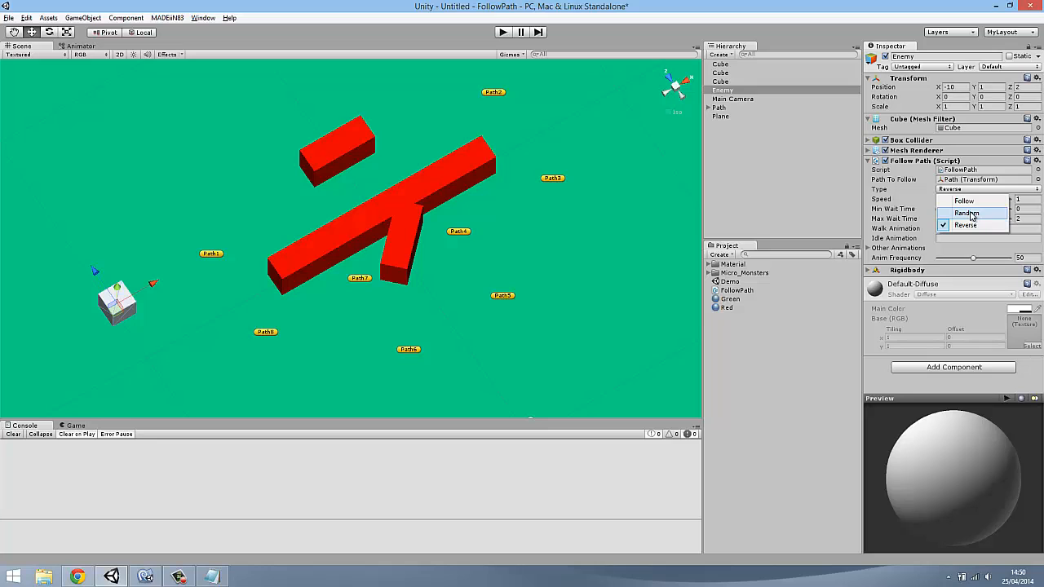
{"action": "left_click", "coordinate": [966, 213]}
Select all three red bars and move them together well away from the waypoints
{"action": "scroll", "coordinate": [470, 286], "scroll_direction": "down", "scroll_amount": 4}
{"action": "scroll", "coordinate": [365, 221], "scroll_direction": "up", "scroll_amount": 2}
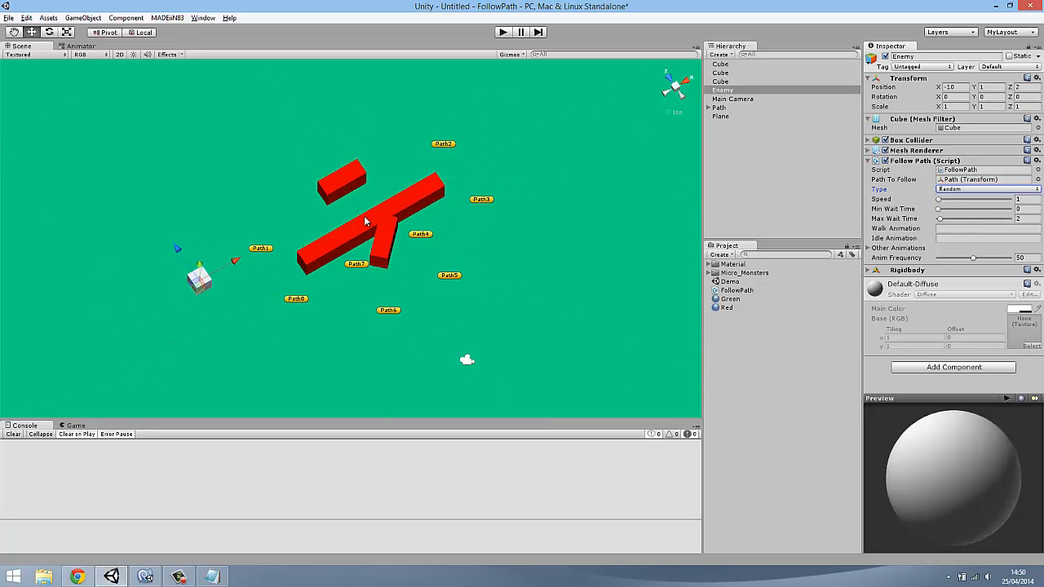
{"action": "left_click", "coordinate": [365, 221]}
{"action": "left_click", "coordinate": [388, 251], "text": "shift"}
{"action": "left_click", "coordinate": [361, 190], "text": "shift"}
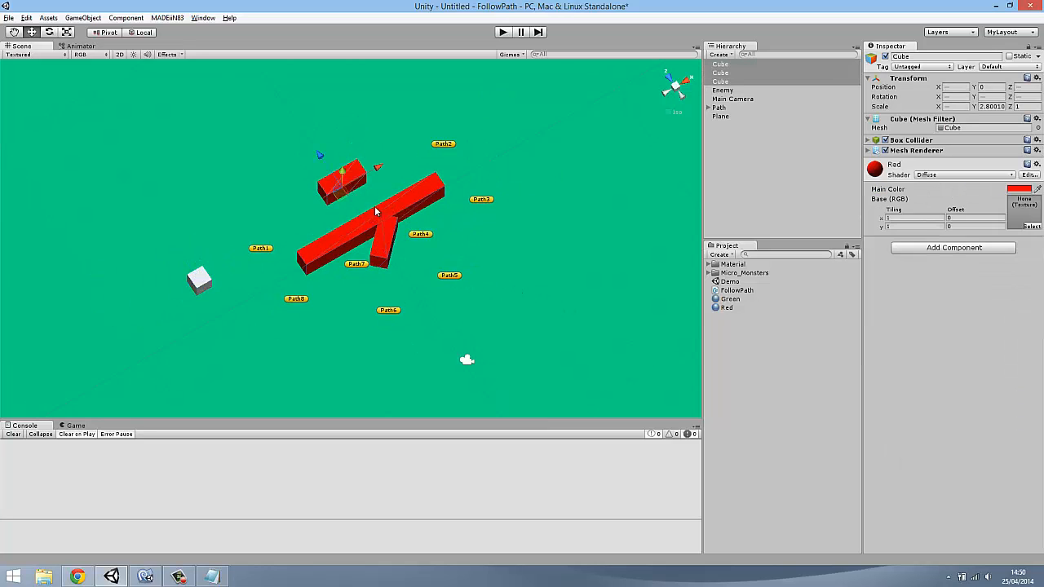
{"action": "left_click_drag", "start_coordinate": [487, 259], "coordinate": [423, 214], "text": "alt"}
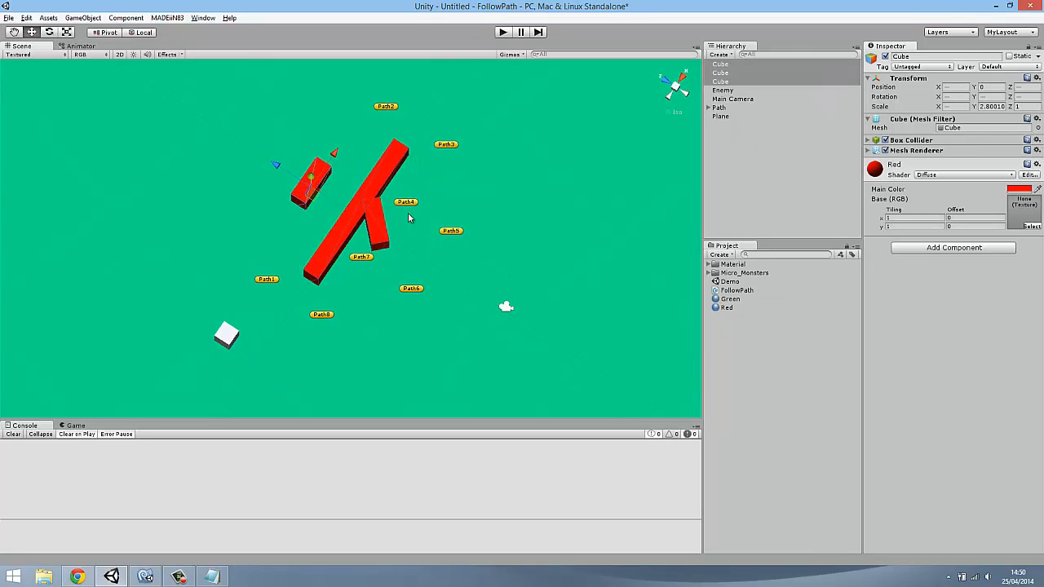
{"action": "left_click_drag", "start_coordinate": [297, 177], "coordinate": [130, 157]}
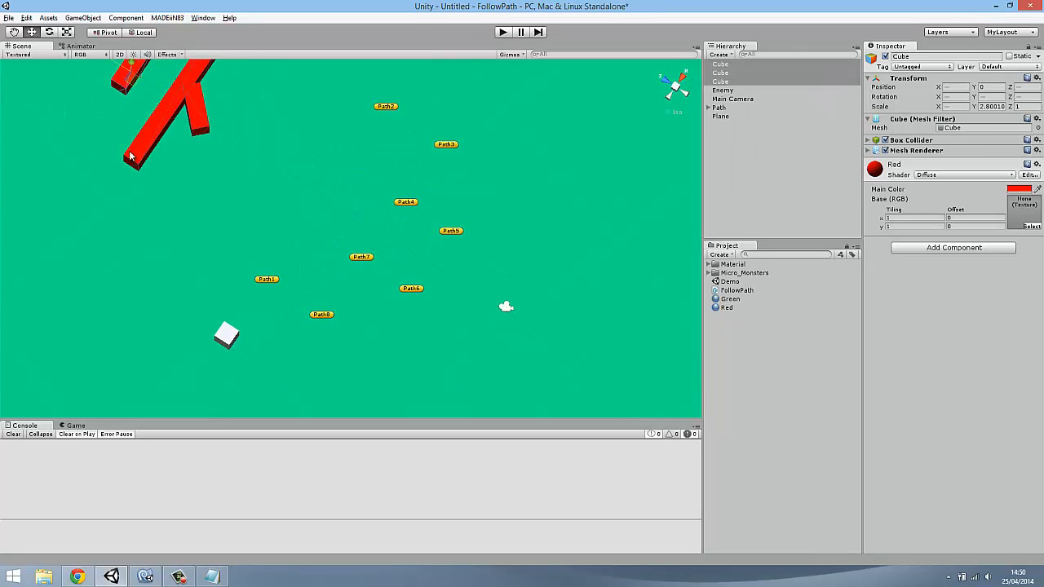
{"action": "left_click_drag", "start_coordinate": [463, 271], "coordinate": [494, 245], "text": "alt"}
Play the scene and watch from several angles how the selected Enemy cube moves between the waypoints in Random mode
{"action": "left_click", "coordinate": [744, 100]}
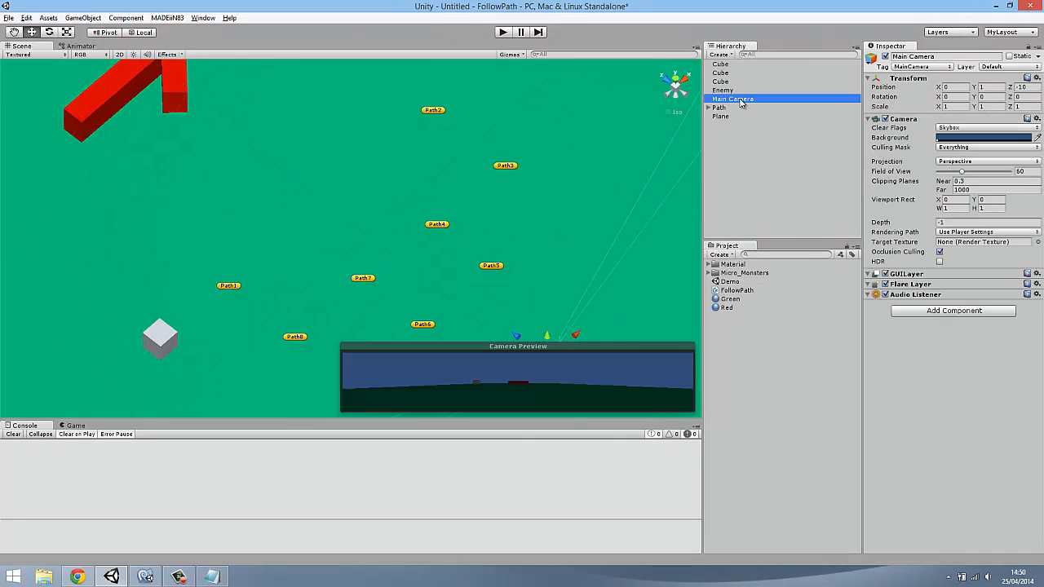
{"action": "left_click", "coordinate": [501, 33]}
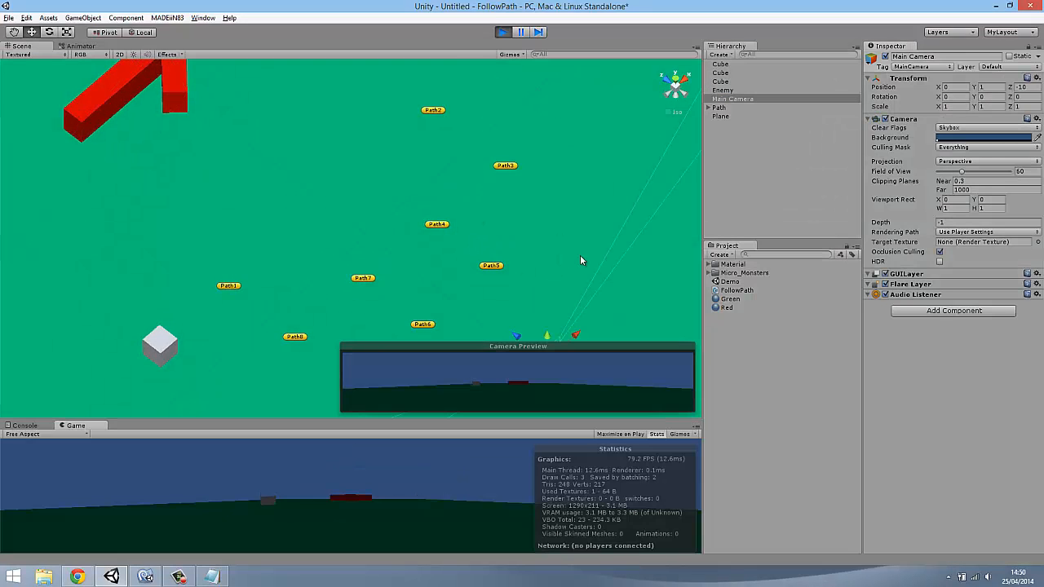
{"action": "left_click", "coordinate": [723, 90]}
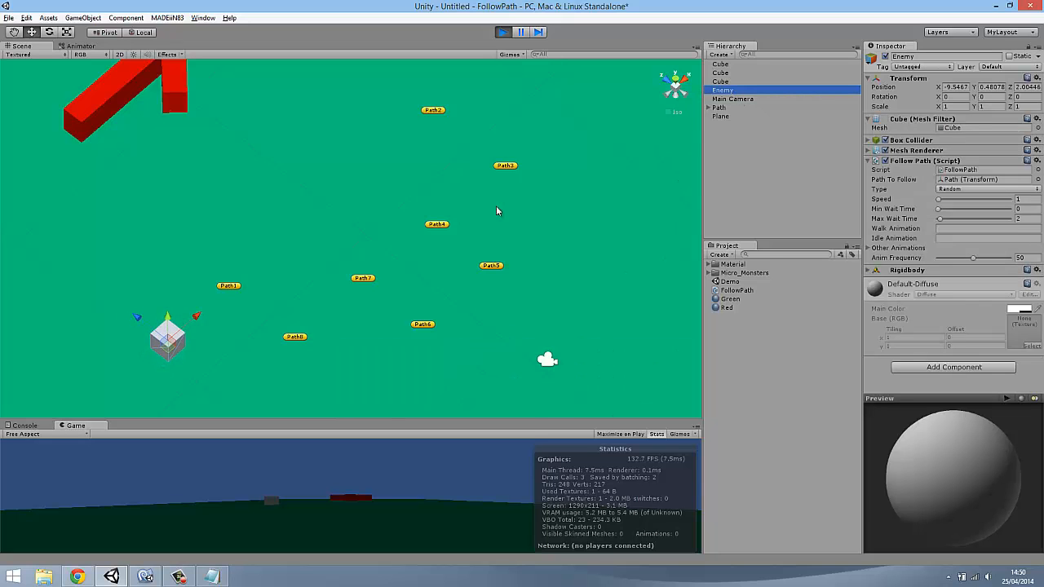
{"action": "scroll", "coordinate": [495, 207], "scroll_direction": "up", "scroll_amount": 3}
{"action": "left_click", "coordinate": [718, 201]}
{"action": "right_click_drag", "start_coordinate": [404, 234], "coordinate": [452, 186]}
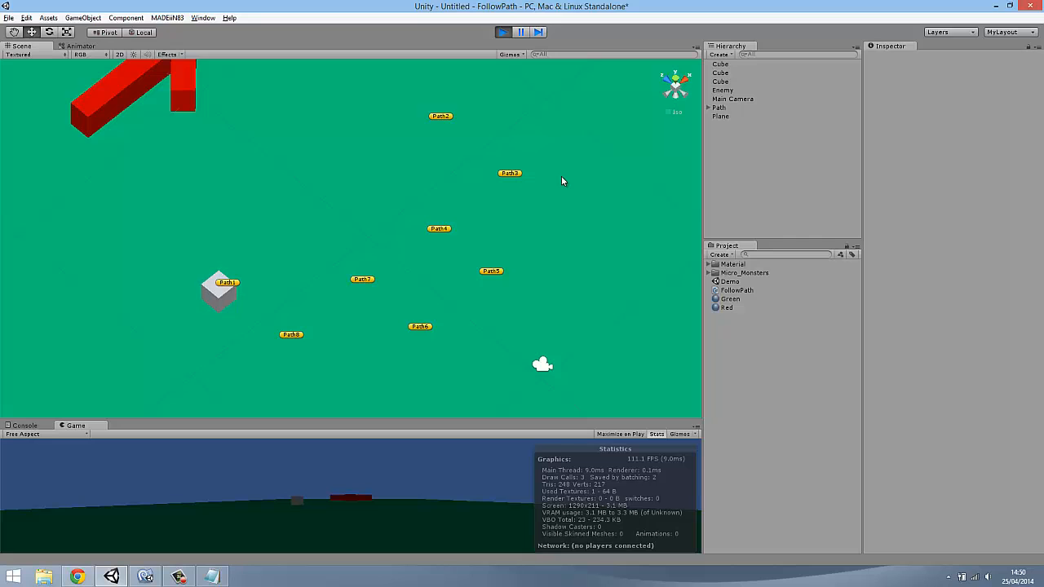
{"action": "left_click", "coordinate": [726, 91]}
{"action": "right_click_drag", "start_coordinate": [440, 213], "coordinate": [485, 294]}
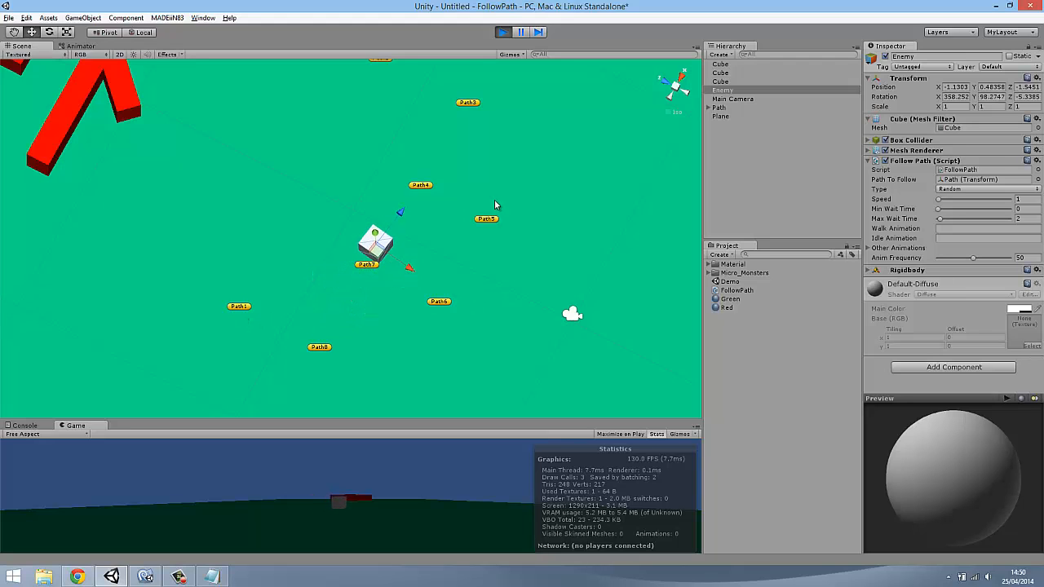
{"action": "right_click_drag", "start_coordinate": [497, 204], "coordinate": [627, 197]}
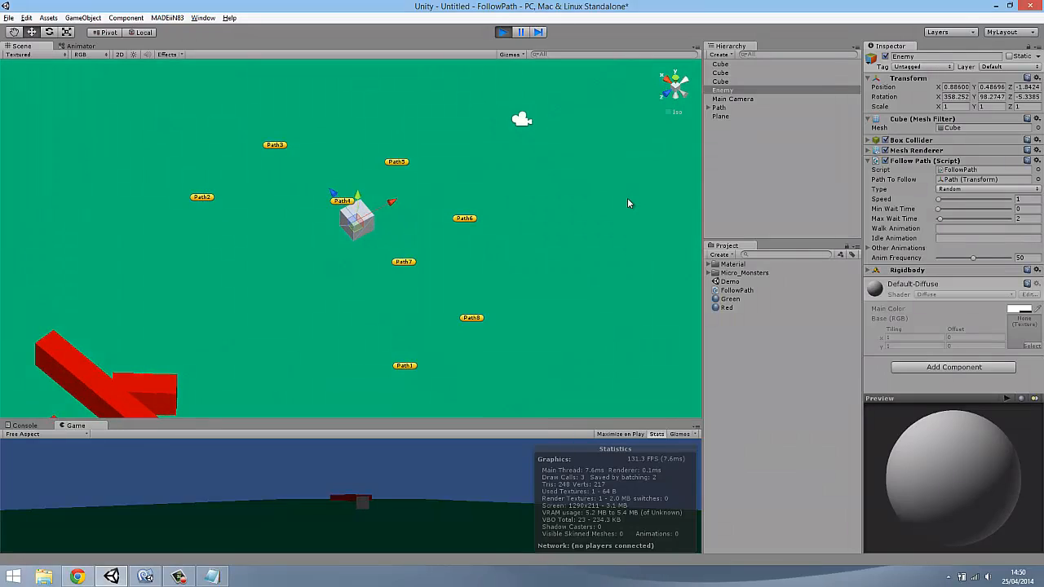
Set the Enemy's Follow Path Speed to 10 in the running scene, and stop the playback after watching its movement
{"action": "left_click", "coordinate": [1032, 199]}
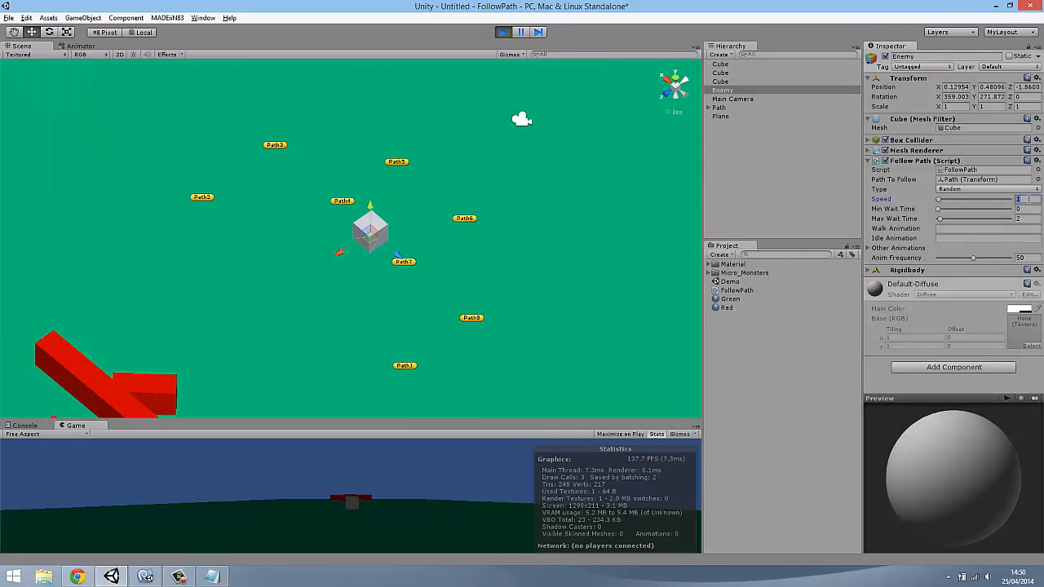
{"action": "type", "text": "10"}
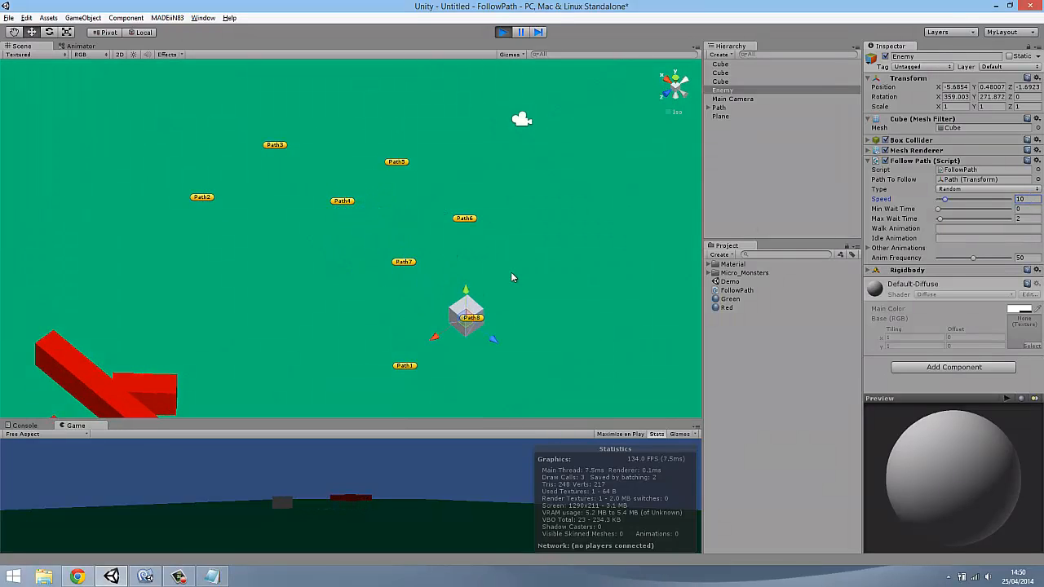
{"action": "right_click_drag", "start_coordinate": [380, 186], "coordinate": [399, 225]}
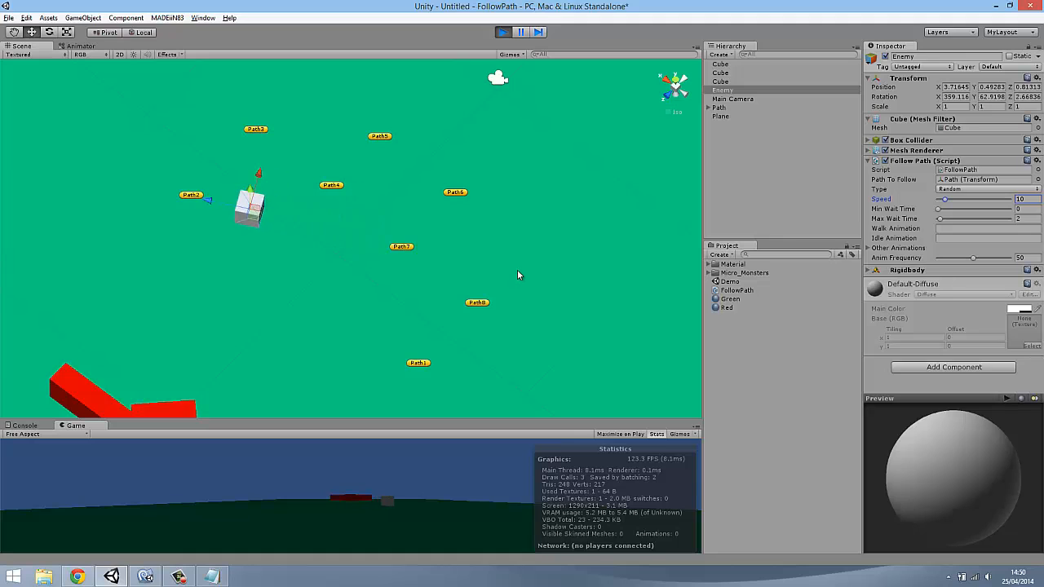
{"action": "left_click", "coordinate": [582, 209]}
{"action": "left_click_drag", "start_coordinate": [582, 209], "coordinate": [569, 184], "text": "alt"}
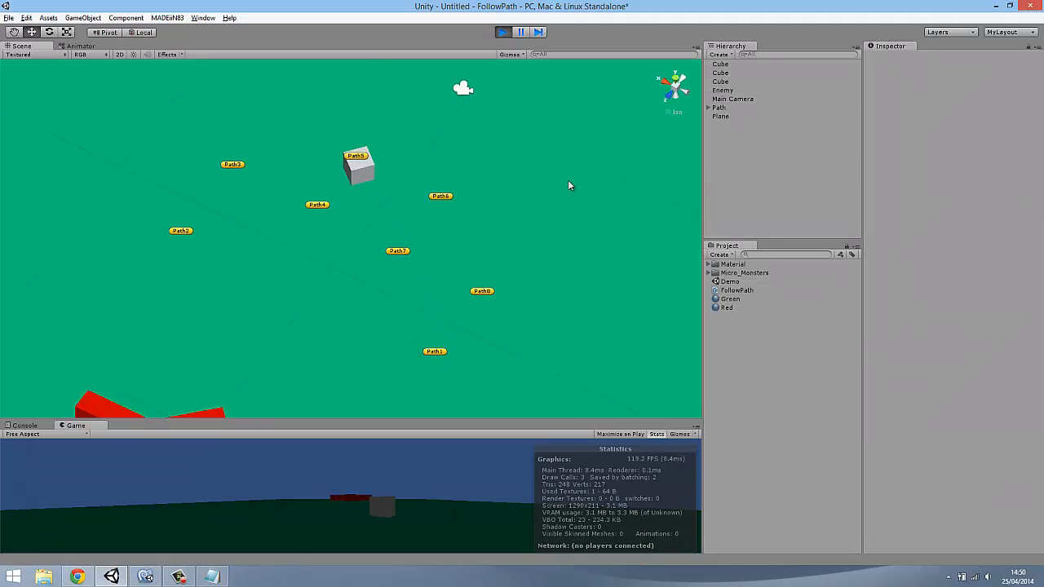
{"action": "left_click", "coordinate": [503, 32]}
Undo the last shared move of the three red bars that took them away from the waypoints
{"action": "left_click_drag", "start_coordinate": [494, 249], "coordinate": [272, 279], "text": "alt"}
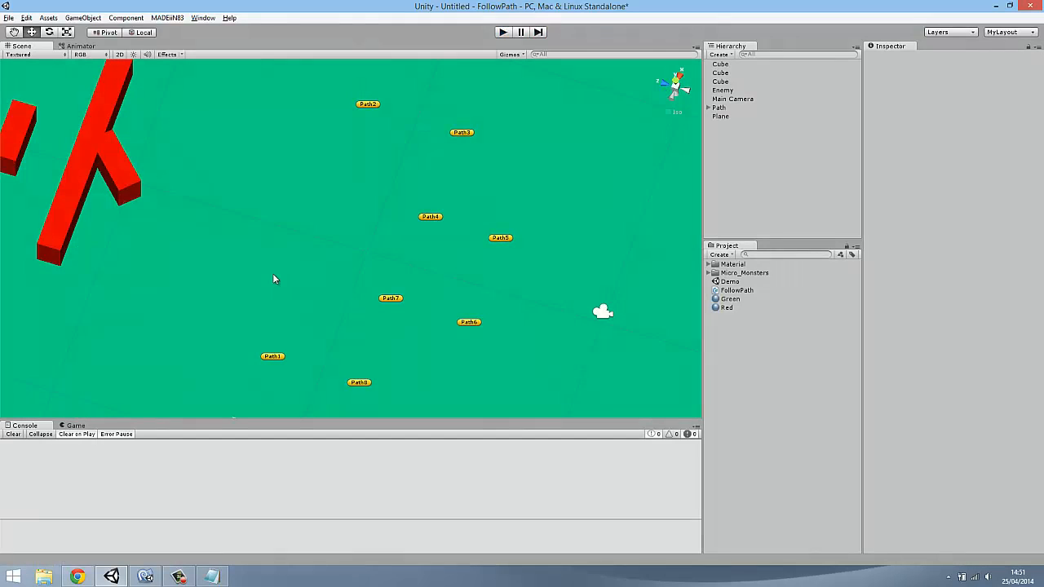
{"action": "left_click", "coordinate": [126, 181]}
{"action": "left_click", "coordinate": [87, 166], "text": "shift"}
{"action": "left_click", "coordinate": [20, 149], "text": "shift"}
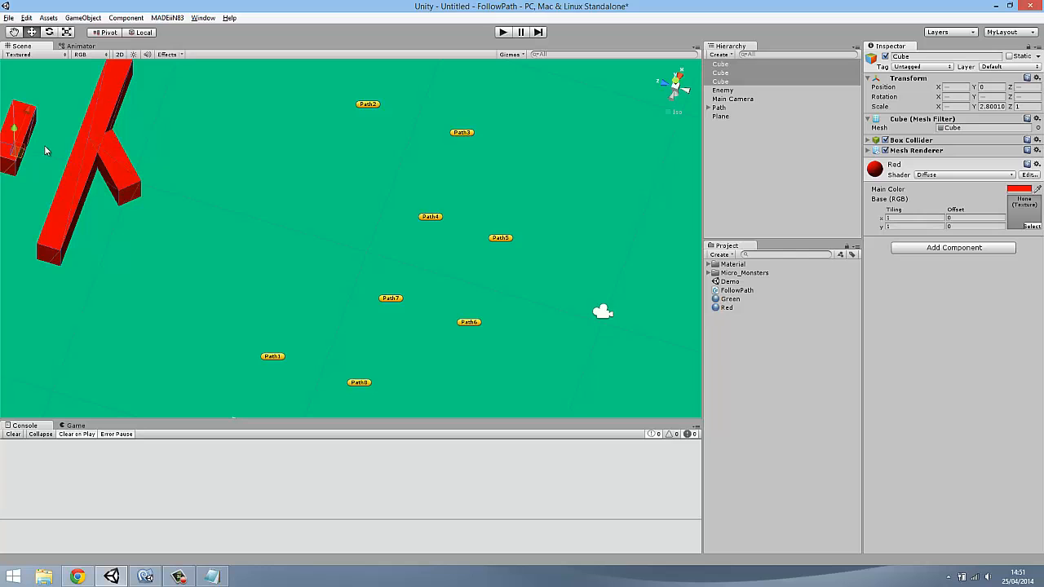
{"action": "scroll", "coordinate": [102, 167], "scroll_direction": "down", "scroll_amount": 3}
{"action": "key", "text": "ctrl+z"}
{"action": "key", "text": "ctrl+z"}
{"action": "key", "text": "ctrl+z"}
{"action": "key", "text": "ctrl+z"}
{"action": "key", "text": "ctrl+z"}
{"action": "key", "text": "ctrl+z"}
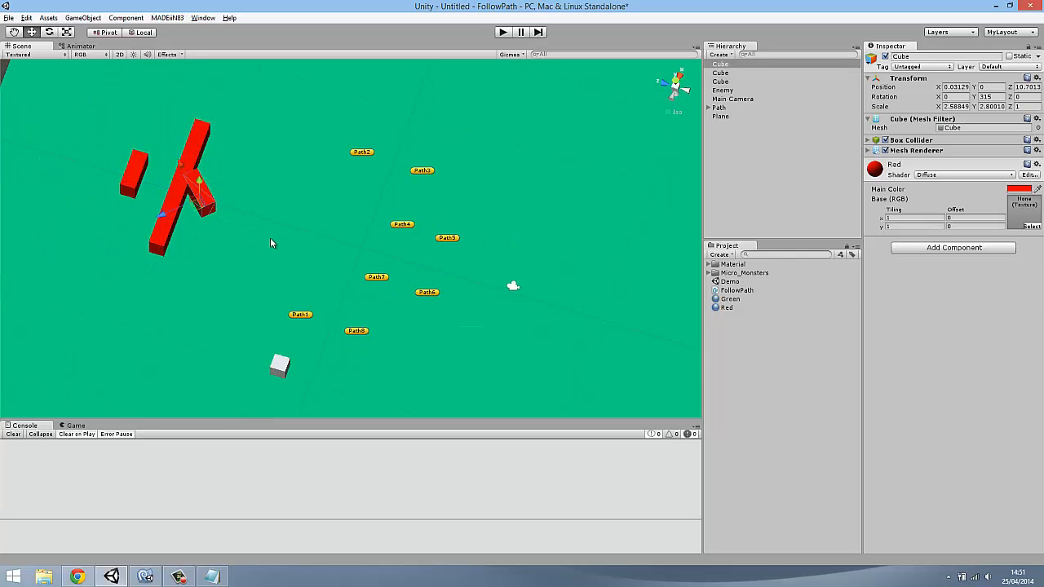
{"action": "left_click_drag", "start_coordinate": [342, 253], "coordinate": [332, 219], "text": "alt"}
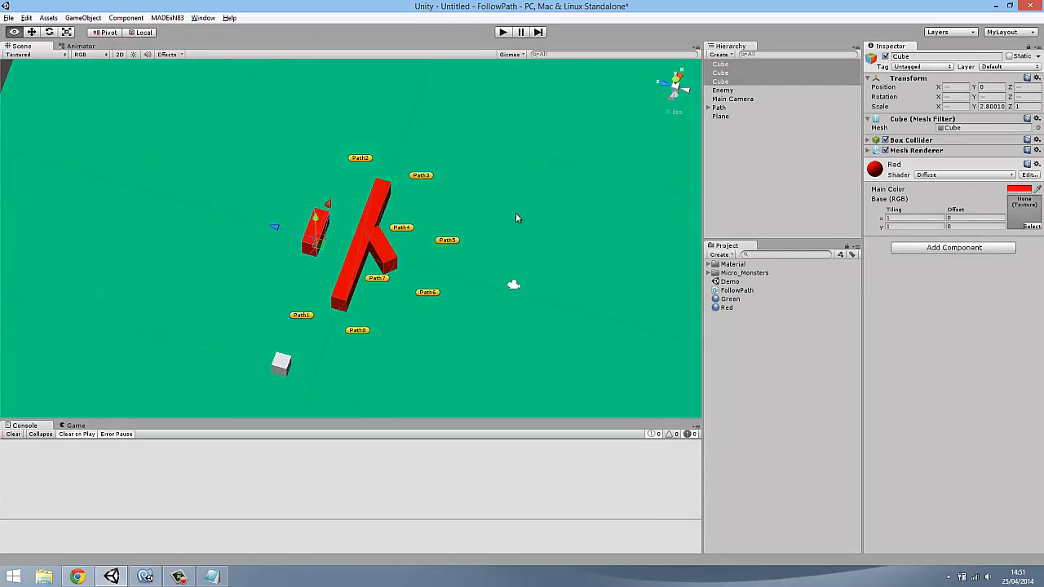
Set the Enemy's Follow Path Type to Follow
{"action": "left_click", "coordinate": [728, 91]}
{"action": "left_click", "coordinate": [977, 191]}
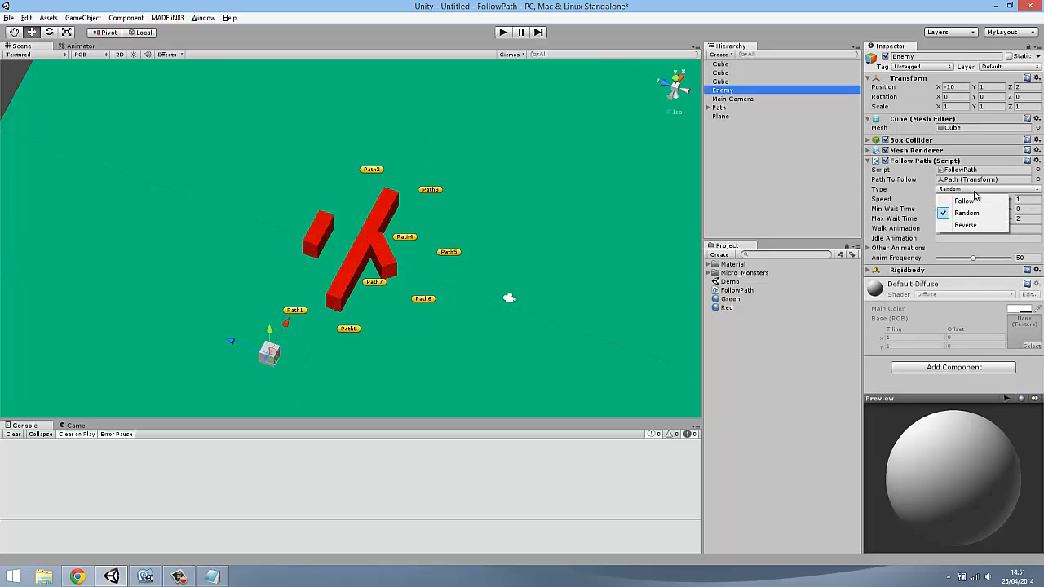
{"action": "left_click", "coordinate": [975, 202]}
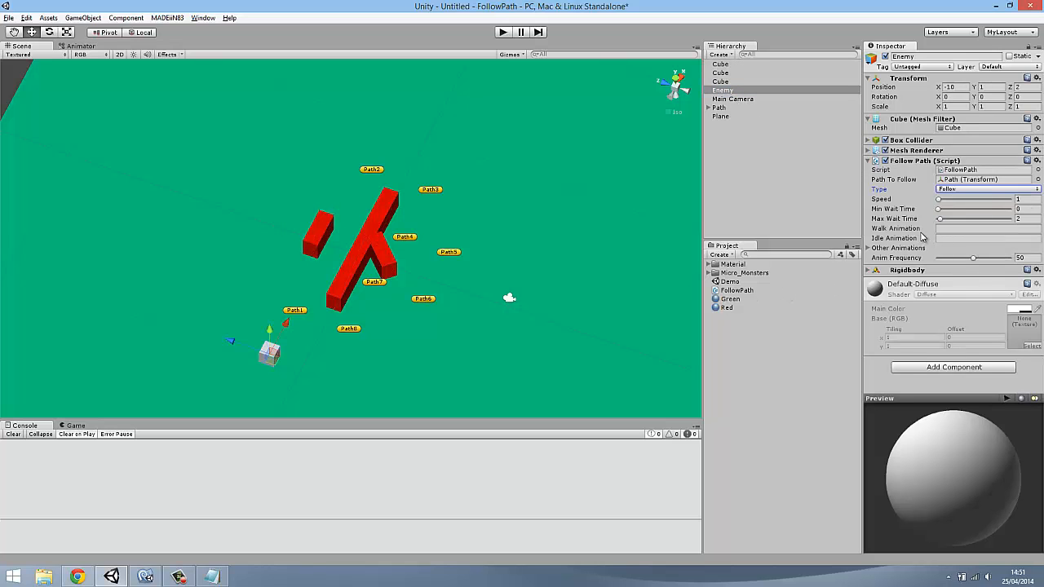
{"action": "left_click", "coordinate": [939, 228]}
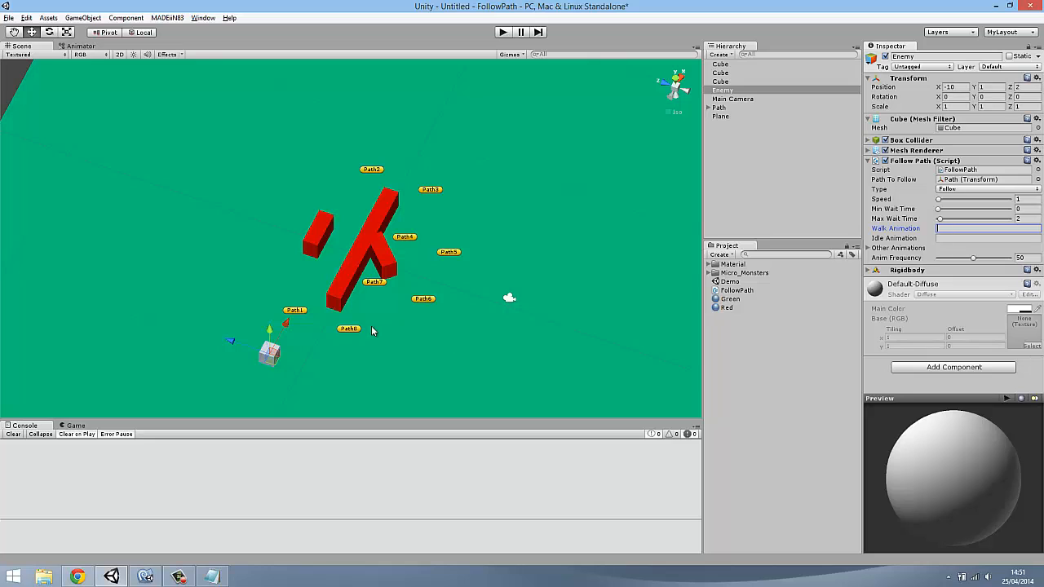
Delete the Enemy cube from the scene
{"action": "left_click", "coordinate": [738, 91]}
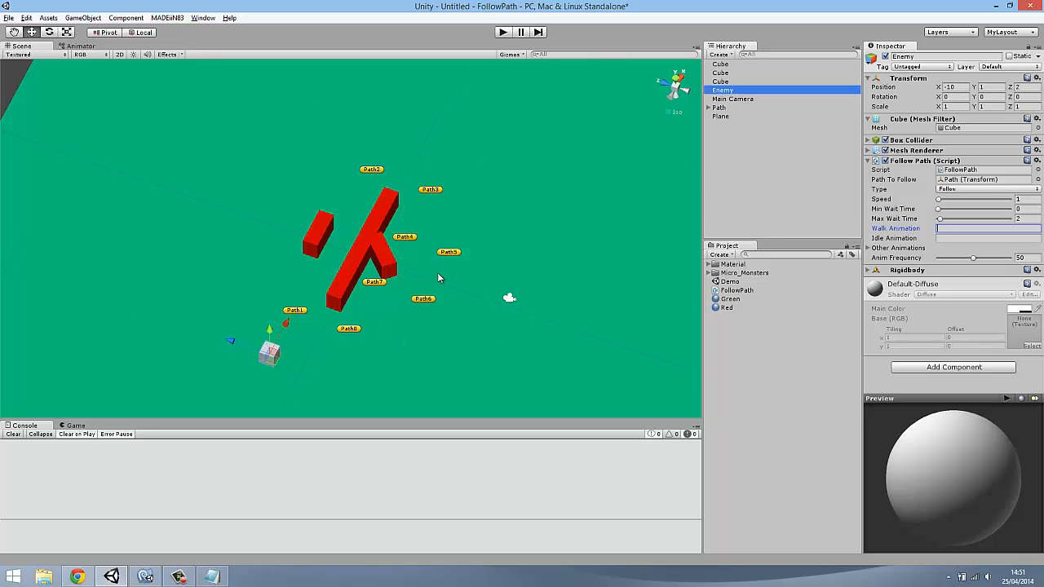
{"action": "right_click_drag", "start_coordinate": [438, 278], "coordinate": [390, 266]}
{"action": "left_click", "coordinate": [728, 91]}
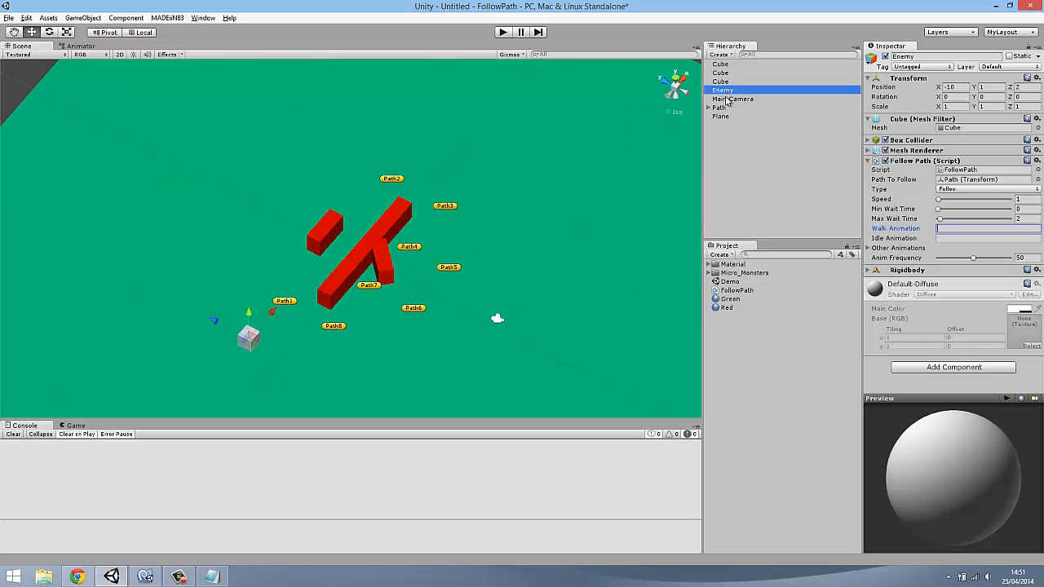
{"action": "key", "text": "Delete"}
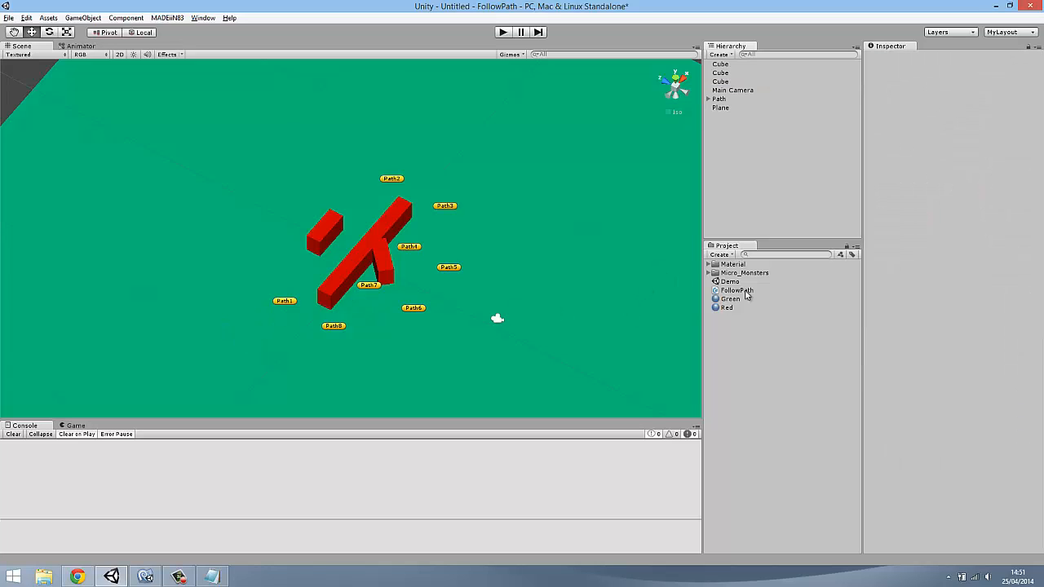
Add the micro_dragon_mobile prefab from the Micro_Monsters > Mobile > Dragon_Mobile folder to the scene hierarchy
{"action": "left_click", "coordinate": [708, 273]}
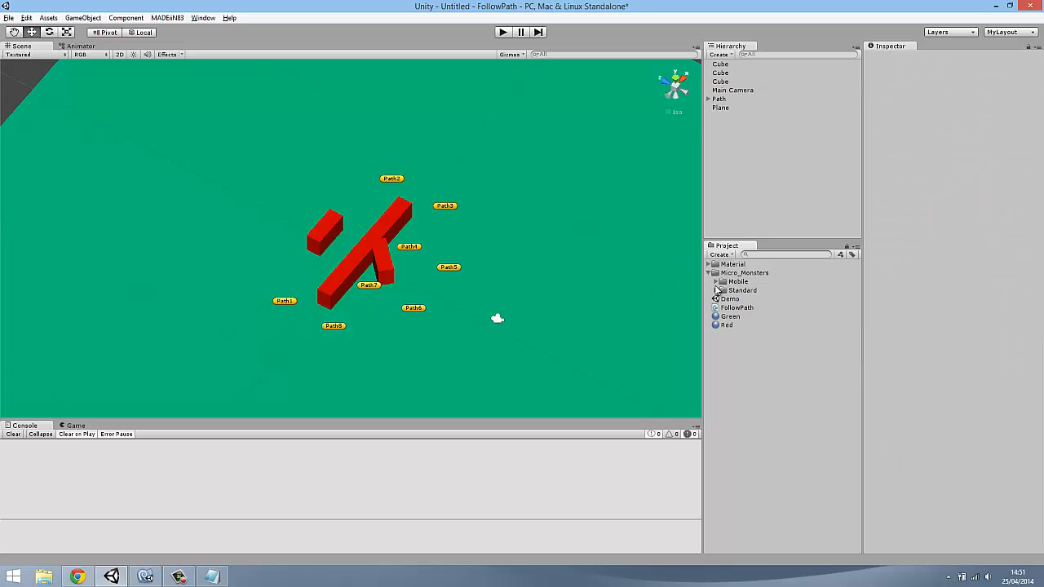
{"action": "left_click", "coordinate": [715, 281], "text": "alt"}
{"action": "left_click", "coordinate": [739, 317]}
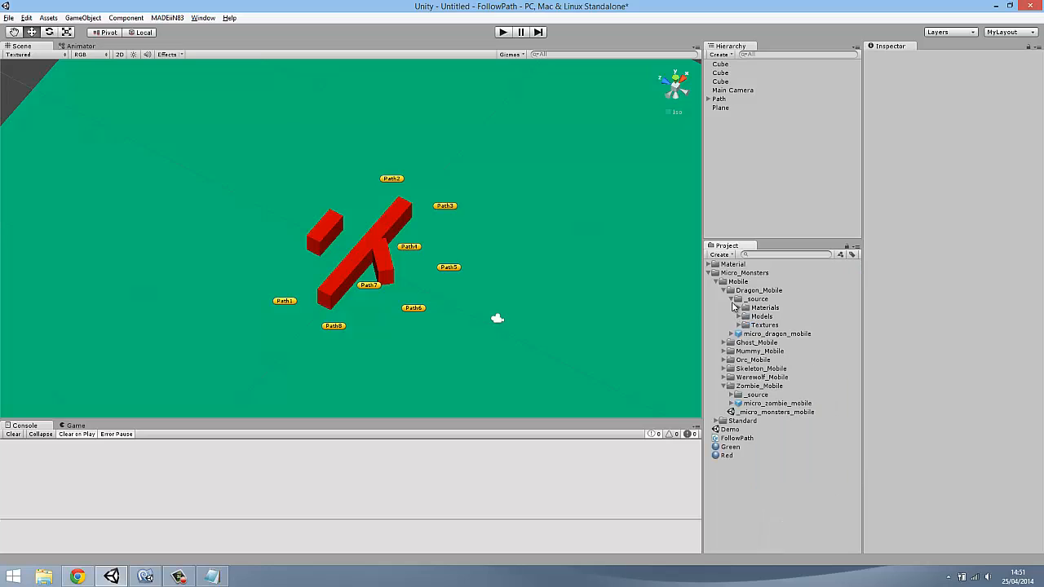
{"action": "left_click", "coordinate": [724, 290]}
{"action": "left_click", "coordinate": [723, 291]}
{"action": "left_click", "coordinate": [745, 334]}
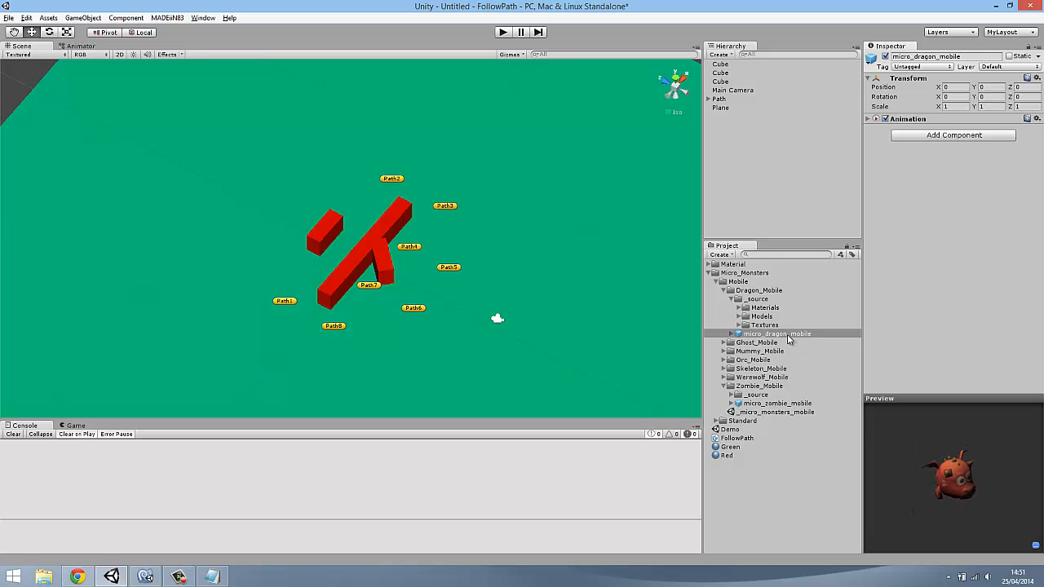
{"action": "left_click_drag", "start_coordinate": [789, 336], "coordinate": [741, 163]}
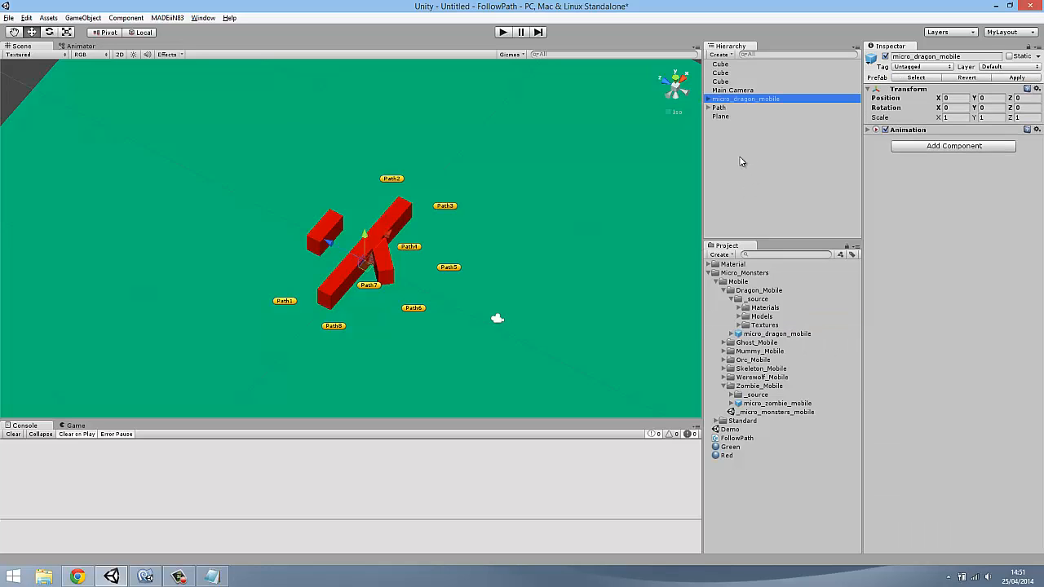
{"action": "left_click", "coordinate": [709, 272]}
Move the dragon clear of the red bars to X -9, Z 3, near waypoint Path1
{"action": "scroll", "coordinate": [551, 277], "scroll_direction": "up", "scroll_amount": 1}
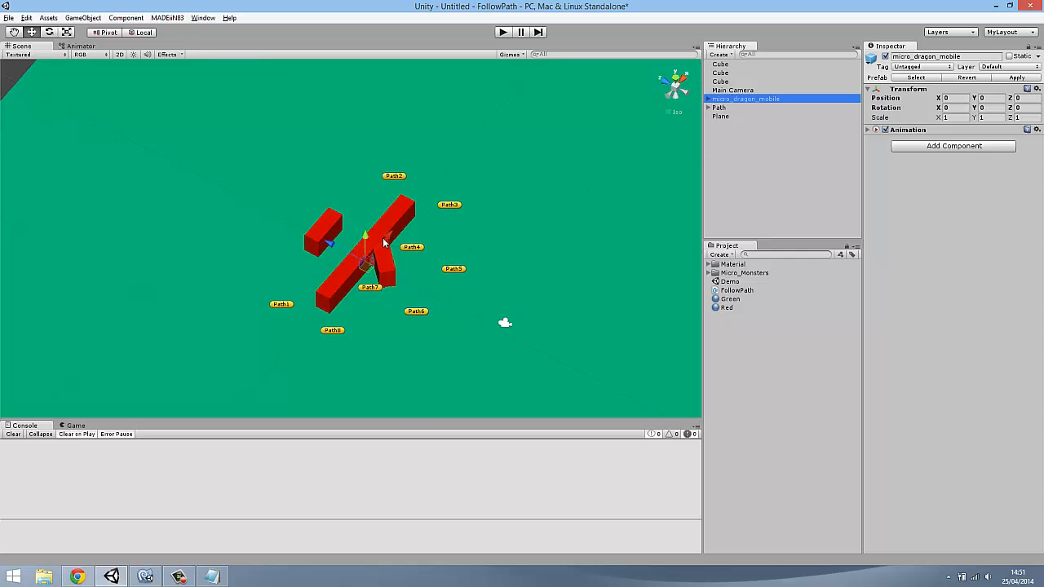
{"action": "left_click_drag", "start_coordinate": [383, 242], "coordinate": [203, 325]}
{"action": "right_click_drag", "start_coordinate": [303, 305], "coordinate": [346, 316]}
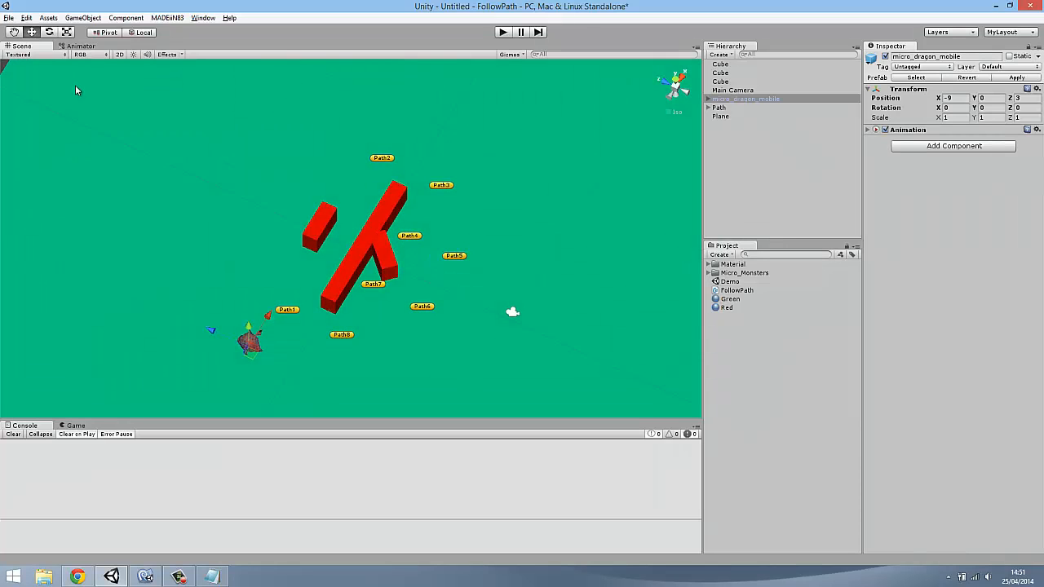
Rotate the dragon about 90 degrees around its Y axis
{"action": "left_click", "coordinate": [49, 32]}
{"action": "left_click_drag", "start_coordinate": [281, 323], "coordinate": [216, 377]}
{"action": "key", "text": "ctrl+z"}
{"action": "right_click_drag", "start_coordinate": [384, 380], "coordinate": [272, 276]}
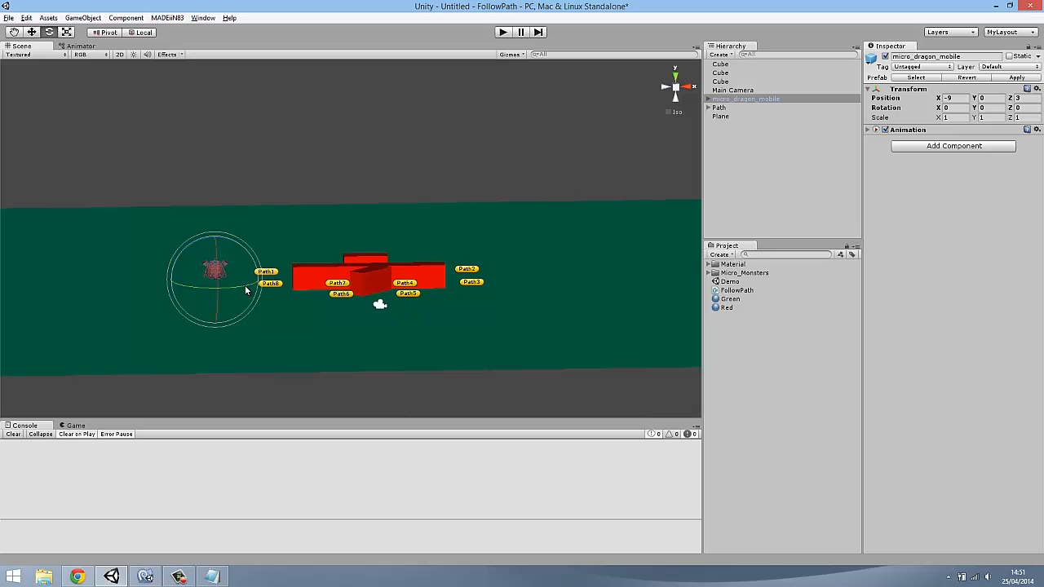
{"action": "left_click_drag", "start_coordinate": [245, 285], "coordinate": [151, 322]}
{"action": "right_click_drag", "start_coordinate": [323, 274], "coordinate": [343, 344]}
{"action": "right_click_drag", "start_coordinate": [408, 346], "coordinate": [566, 382]}
Shift the rotated dragon slightly to a position of about X -9.13, Z 2.03
{"action": "left_click", "coordinate": [33, 32]}
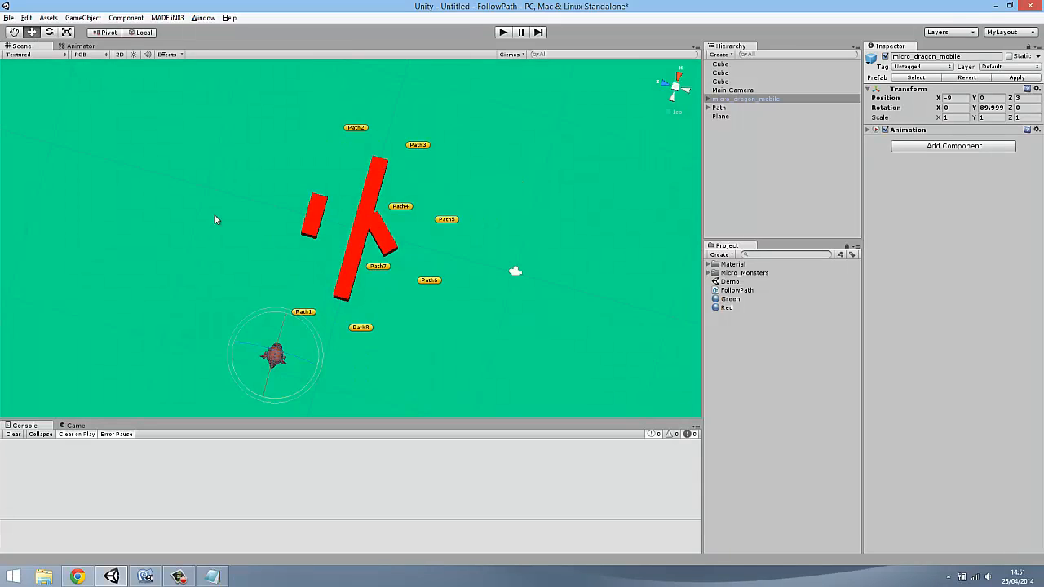
{"action": "left_click_drag", "start_coordinate": [315, 367], "coordinate": [329, 372]}
{"action": "left_click_drag", "start_coordinate": [302, 326], "coordinate": [301, 329]}
{"action": "right_click_drag", "start_coordinate": [301, 329], "coordinate": [214, 262]}
{"action": "key", "text": "ctrl+s"}
{"action": "key", "text": "Escape"}
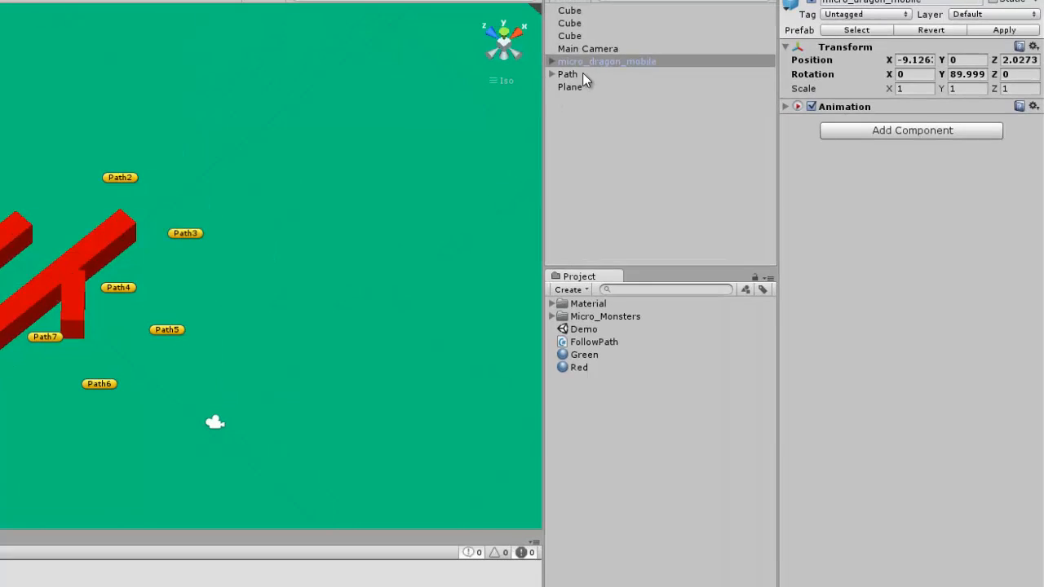
Review the dragon's animation clips, then attach the FollowPath script to it with Path as its Path To Follow
{"action": "left_click", "coordinate": [786, 107]}
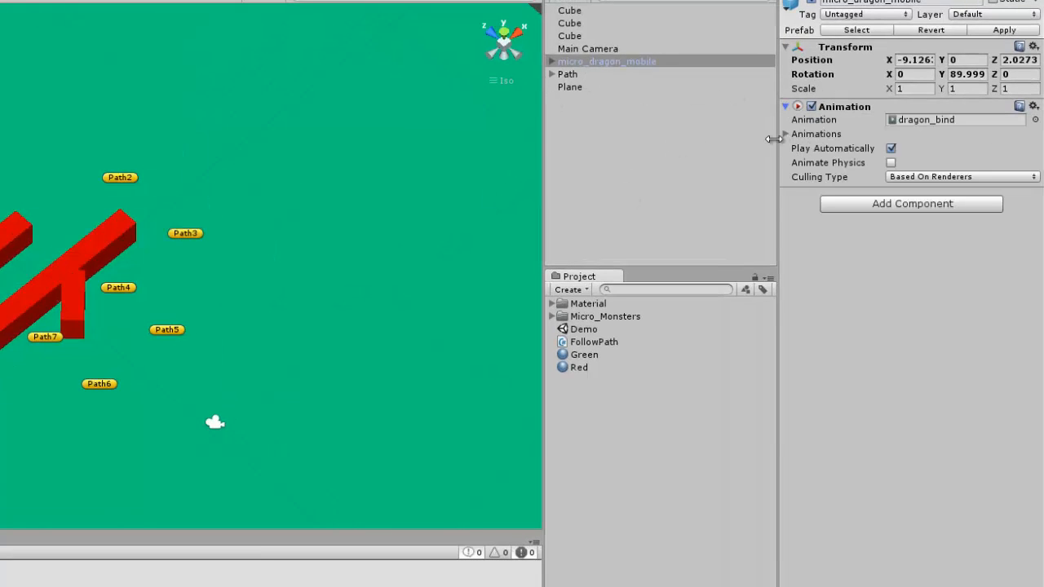
{"action": "left_click", "coordinate": [786, 134]}
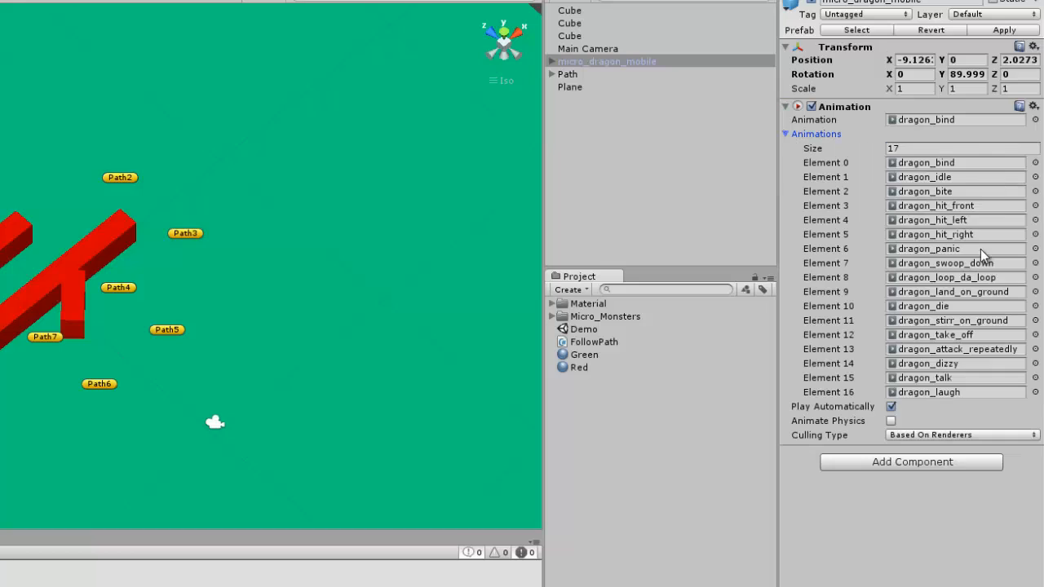
{"action": "left_click", "coordinate": [785, 134]}
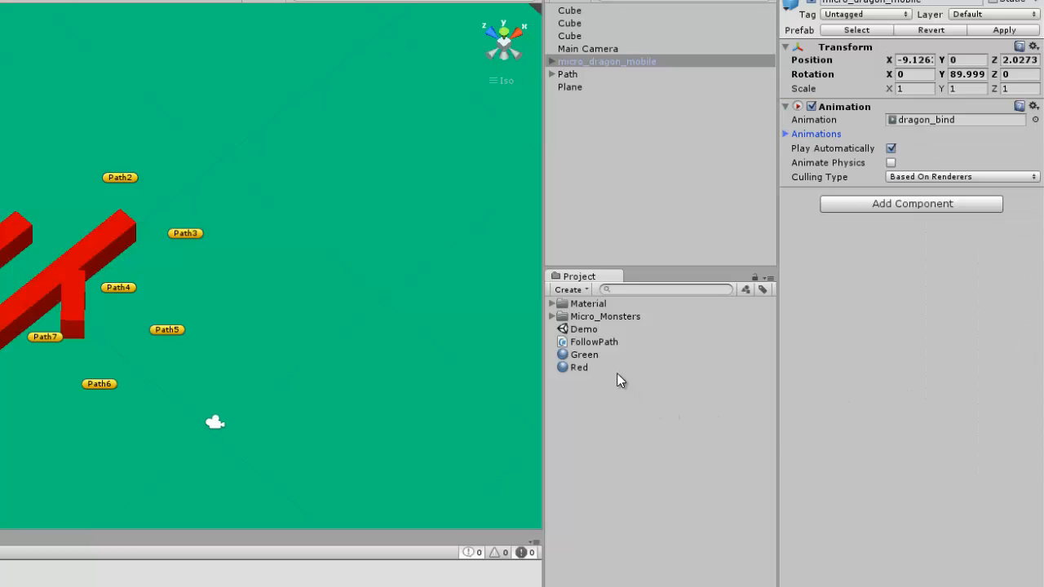
{"action": "left_click_drag", "start_coordinate": [605, 342], "coordinate": [938, 300]}
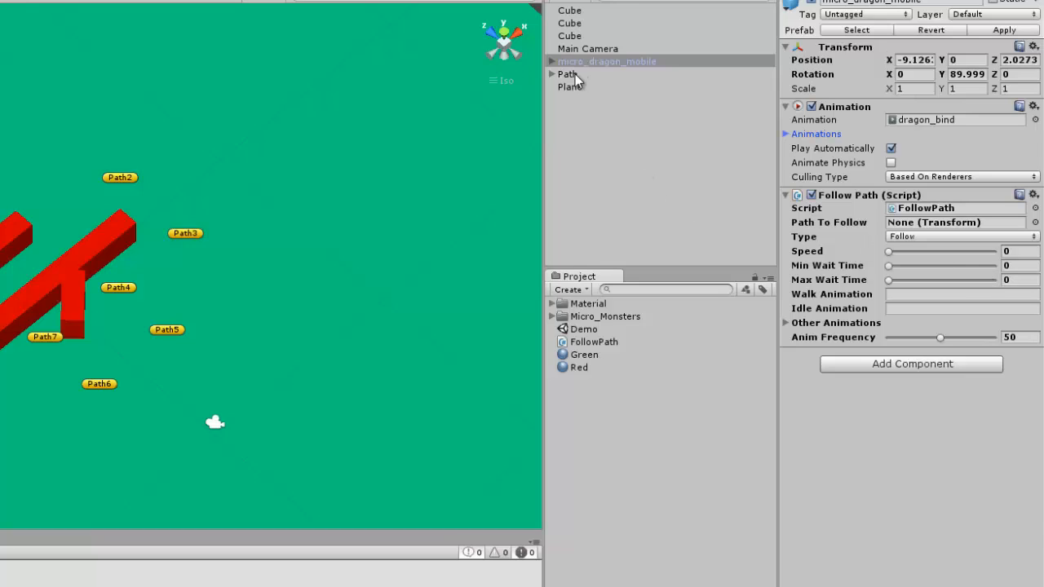
{"action": "left_click_drag", "start_coordinate": [578, 75], "coordinate": [928, 230]}
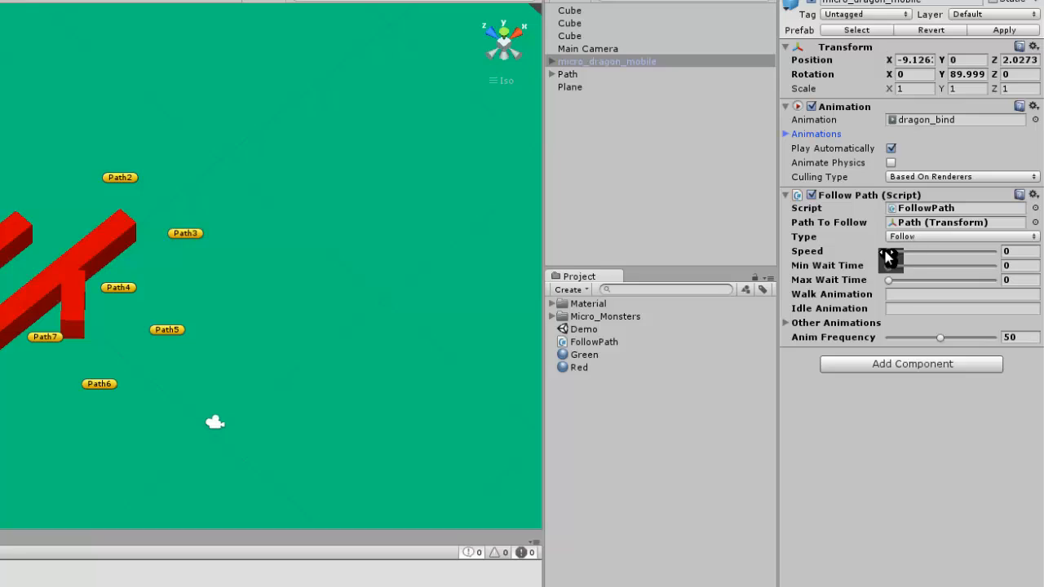
Set the dragon's Follow Path Speed to 2 and Max Wait Time to 1
{"action": "left_click", "coordinate": [1008, 252]}
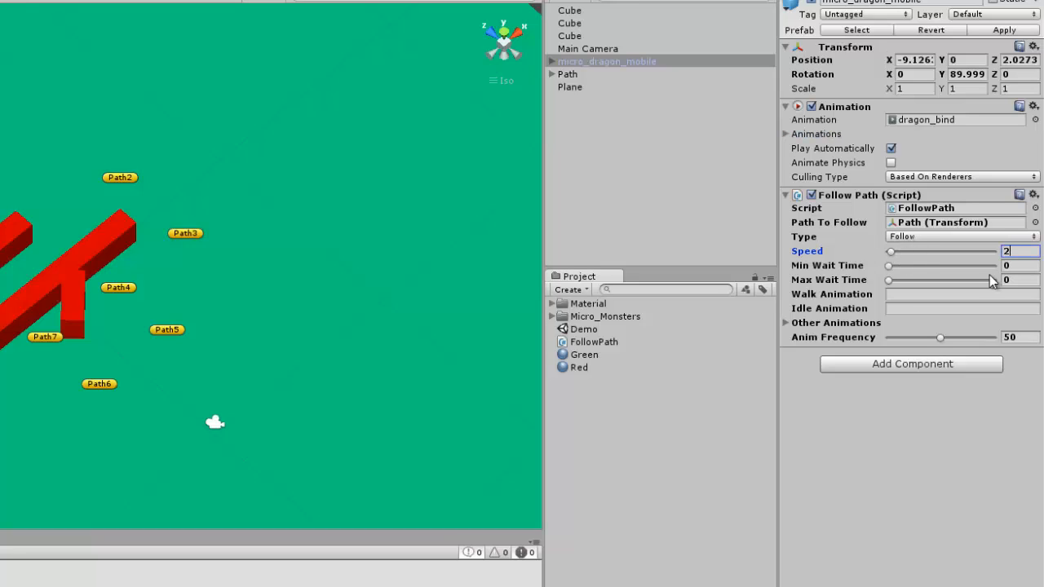
{"action": "left_click", "coordinate": [1031, 281]}
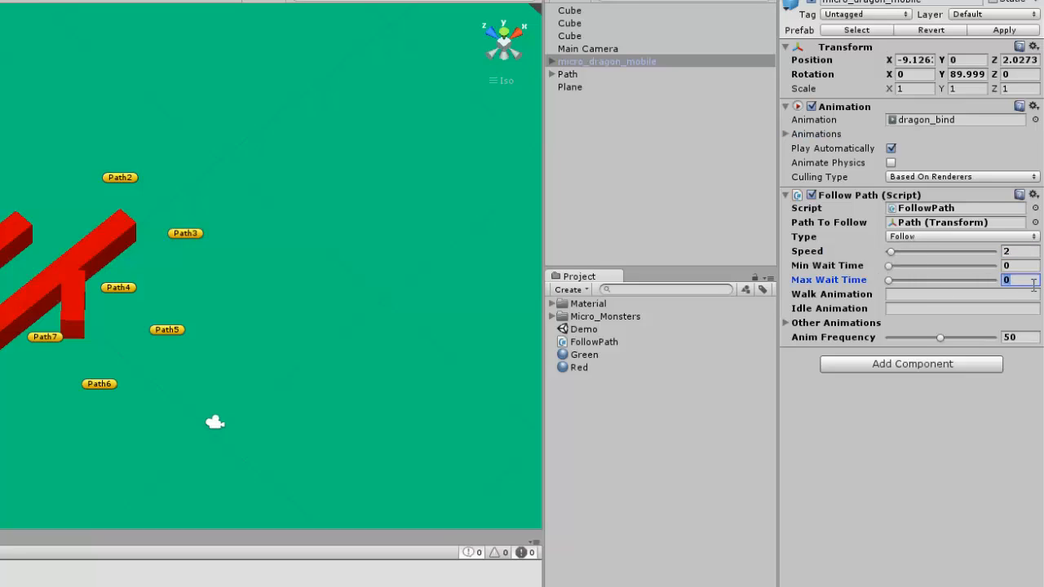
{"action": "type", "text": "1"}
Enter dragon_idle as the dragon's Walk Animation, using the clip name from its Animations list
{"action": "left_click", "coordinate": [905, 293]}
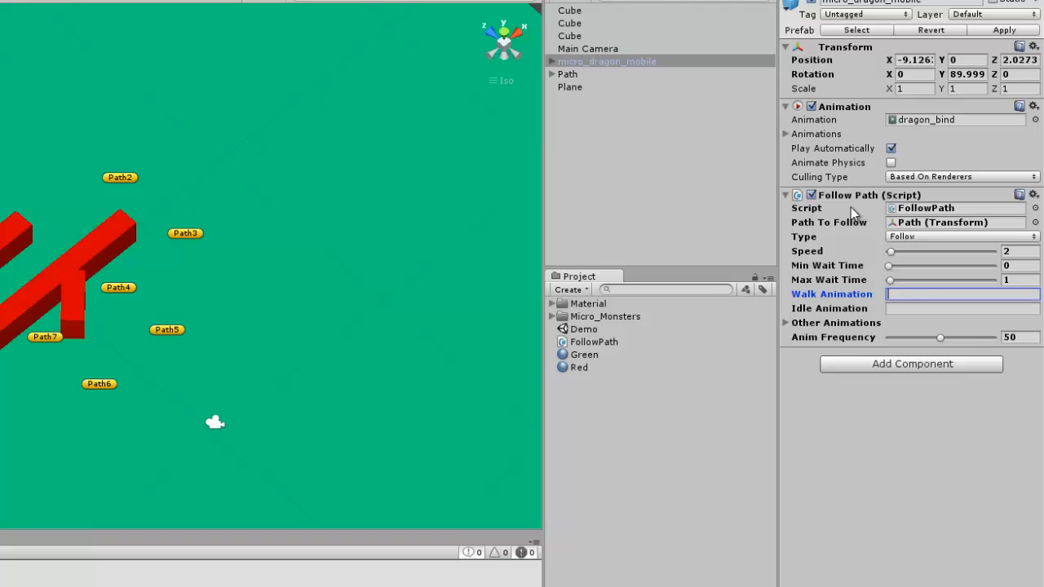
{"action": "left_click", "coordinate": [786, 134]}
{"action": "left_click", "coordinate": [900, 551]}
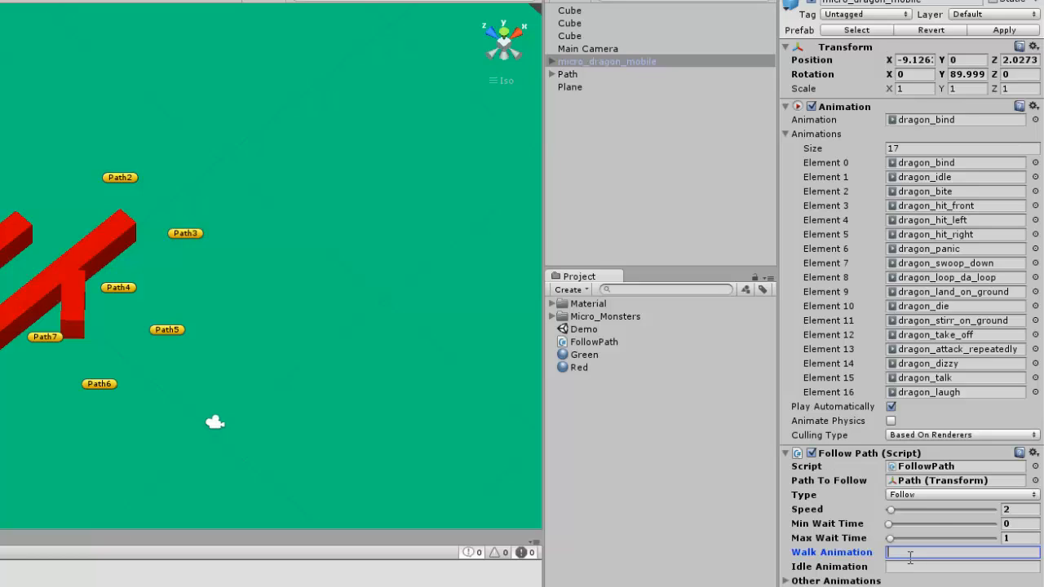
{"action": "type", "text": "dragon_idle"}
Locate the dragon_idle clip in the project and preview its playback from another angle
{"action": "left_click", "coordinate": [933, 179]}
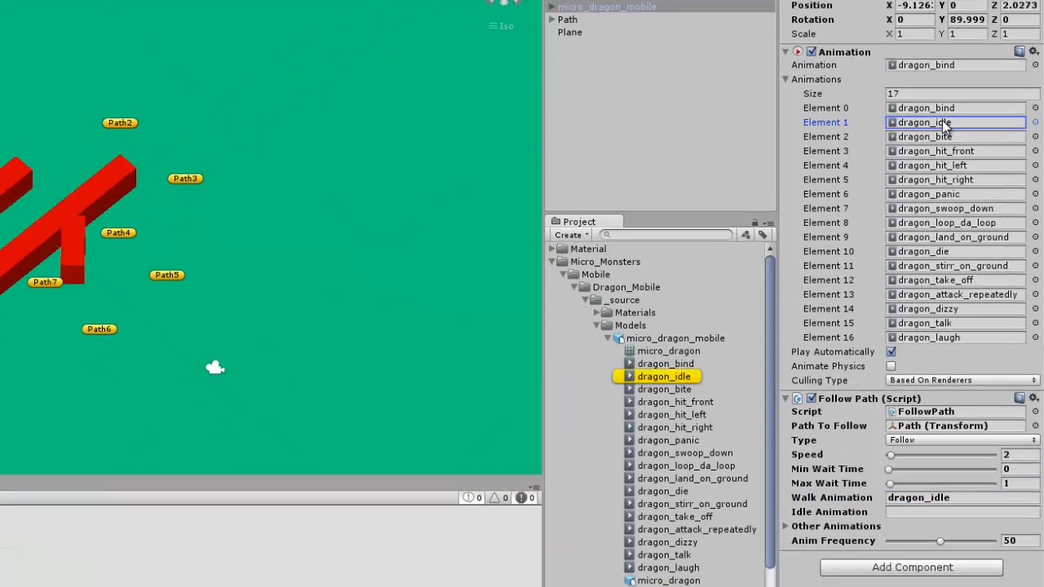
{"action": "left_click", "coordinate": [684, 340]}
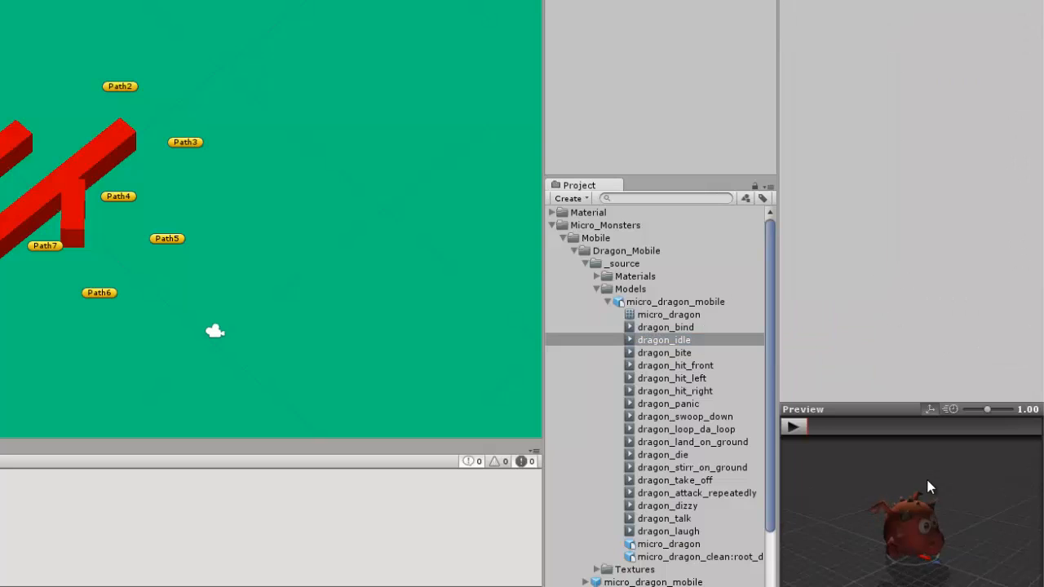
{"action": "left_click", "coordinate": [793, 425]}
{"action": "left_click_drag", "start_coordinate": [868, 524], "coordinate": [966, 540]}
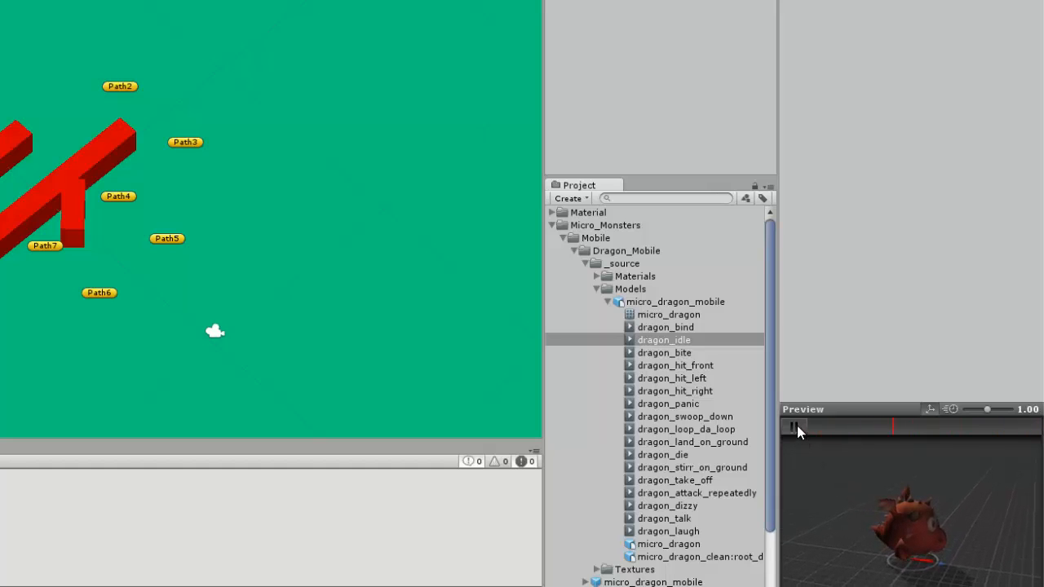
Reselect the dragon in the scene and copy dragon_idle from its Walk Animation into its Idle Animation
{"action": "left_click", "coordinate": [619, 2]}
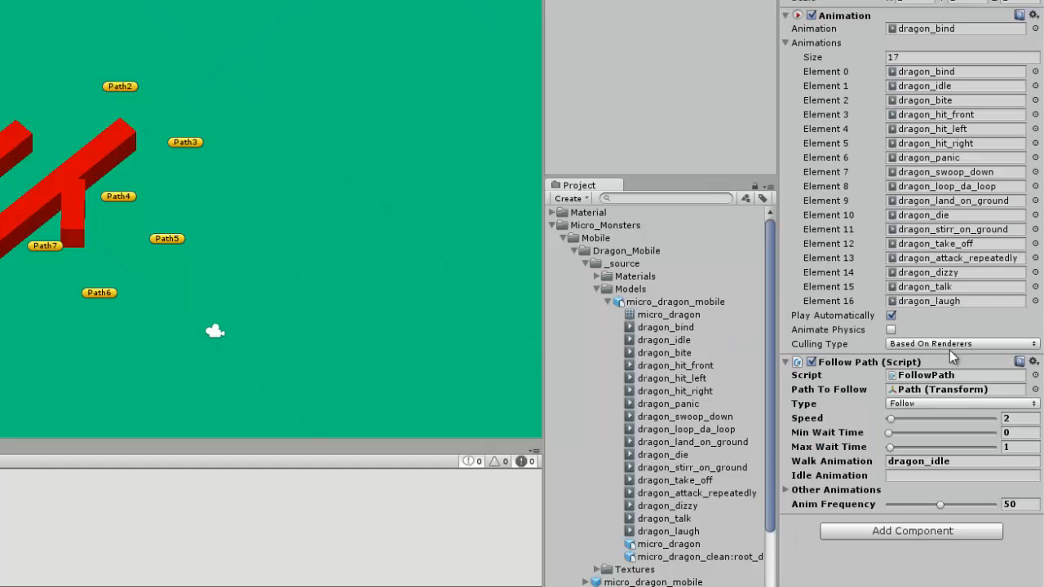
{"action": "left_click", "coordinate": [957, 462]}
{"action": "key", "text": "ctrl+c"}
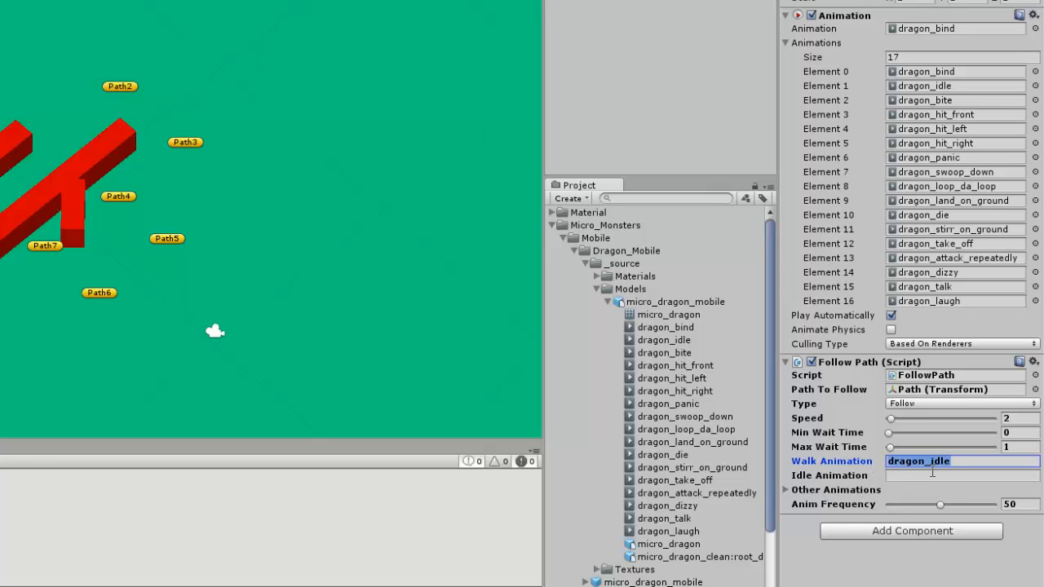
{"action": "key", "text": "Tab"}
{"action": "key", "text": "ctrl+v"}
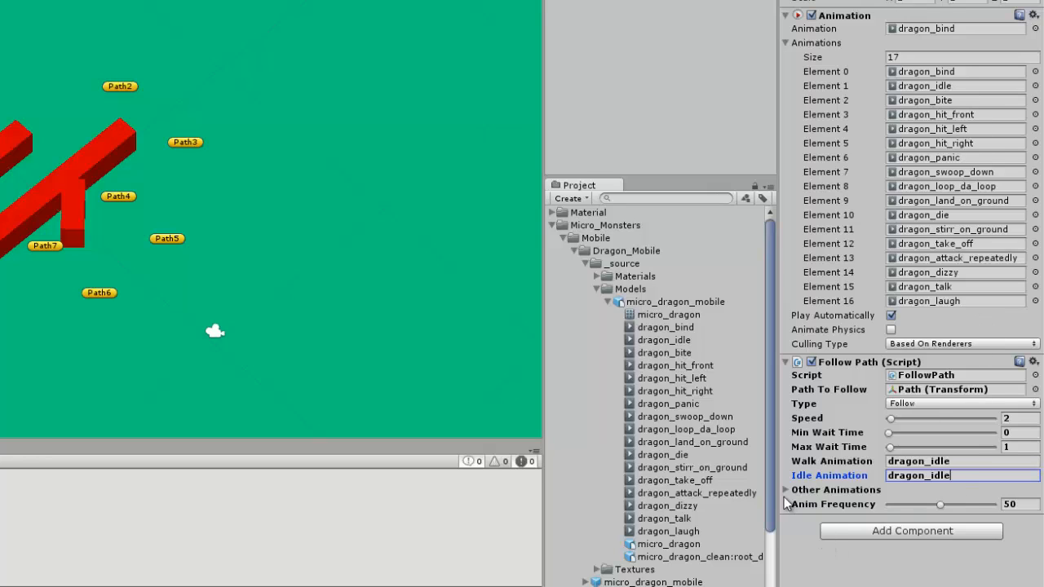
Set the size of the dragon's Other Animations list to 4
{"action": "left_click", "coordinate": [786, 490]}
{"action": "left_click", "coordinate": [913, 505]}
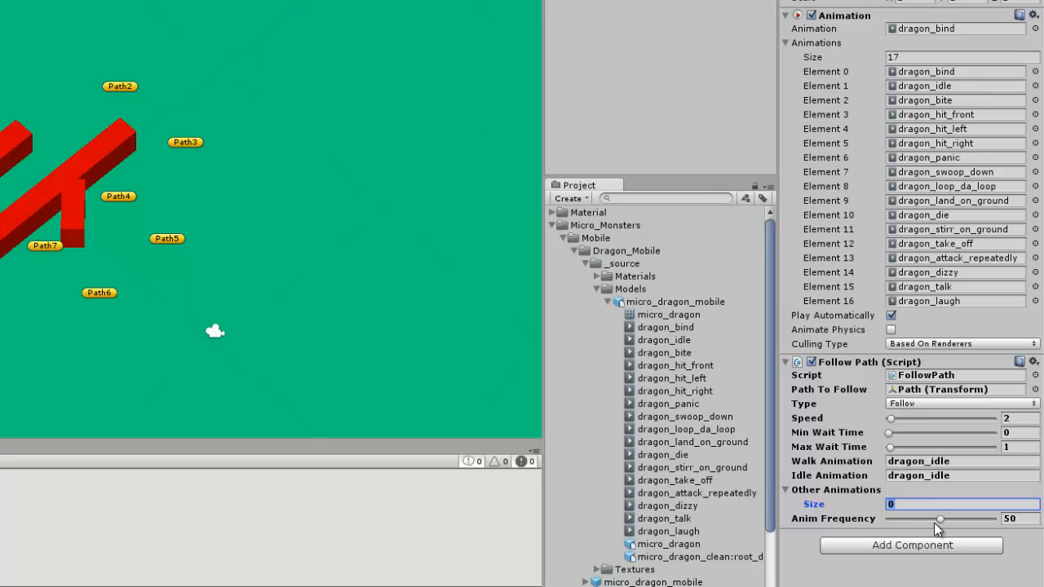
{"action": "left_click", "coordinate": [940, 519]}
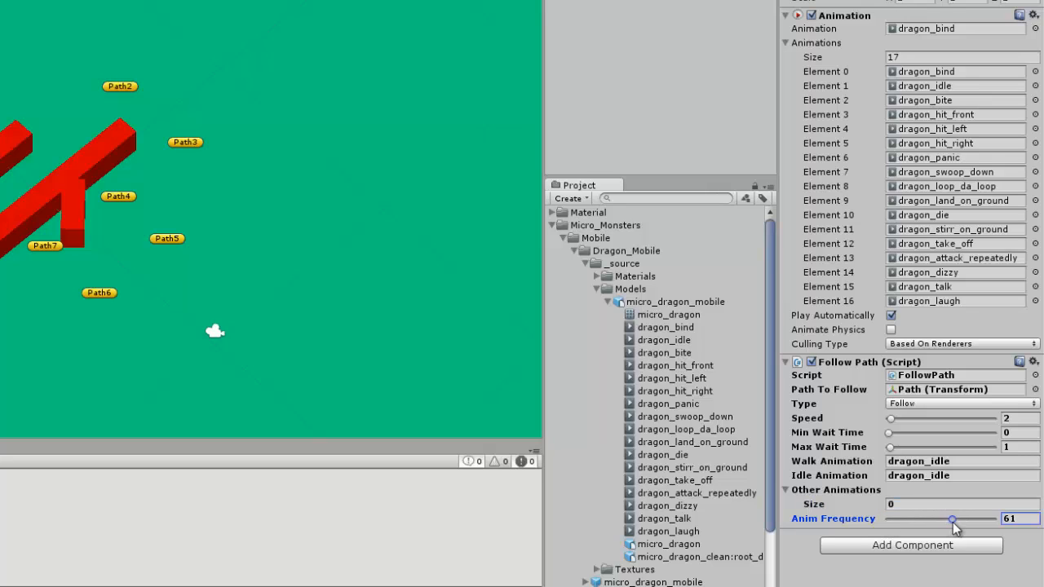
{"action": "left_click", "coordinate": [914, 504]}
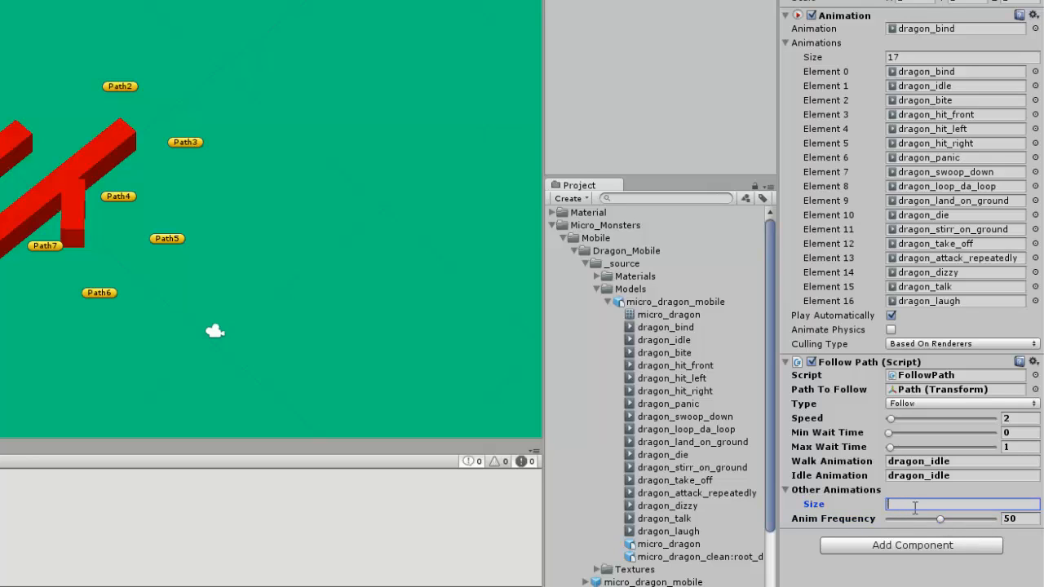
{"action": "key", "text": "Return"}
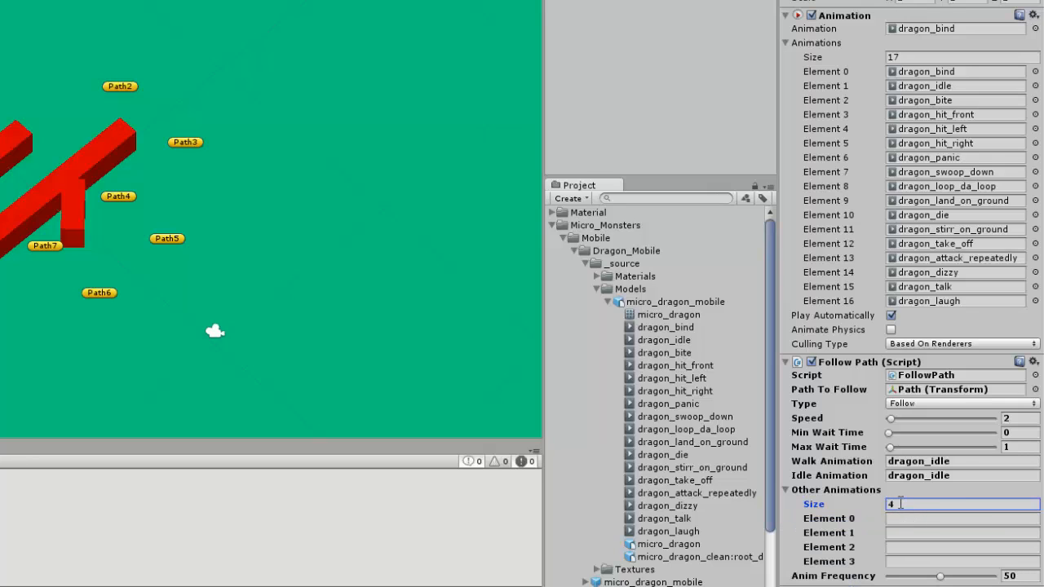
Fill the four Other Animations elements with dragon_panic, dragon_loop_da_loop, dragon_stirr_on_ground and dragon_talk
{"action": "left_click", "coordinate": [930, 523]}
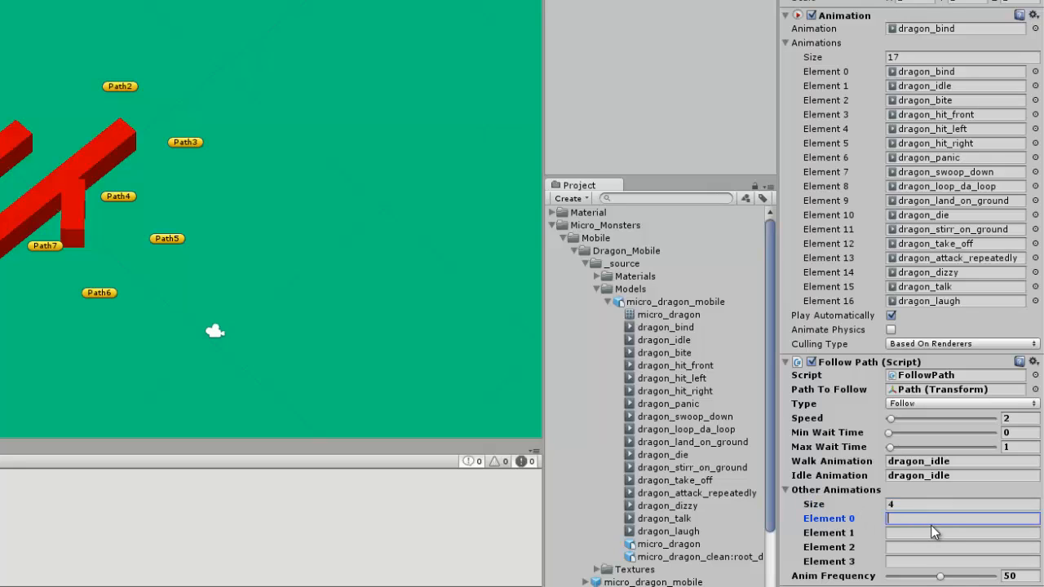
{"action": "type", "text": "dragon_panic"}
{"action": "key", "text": "Tab"}
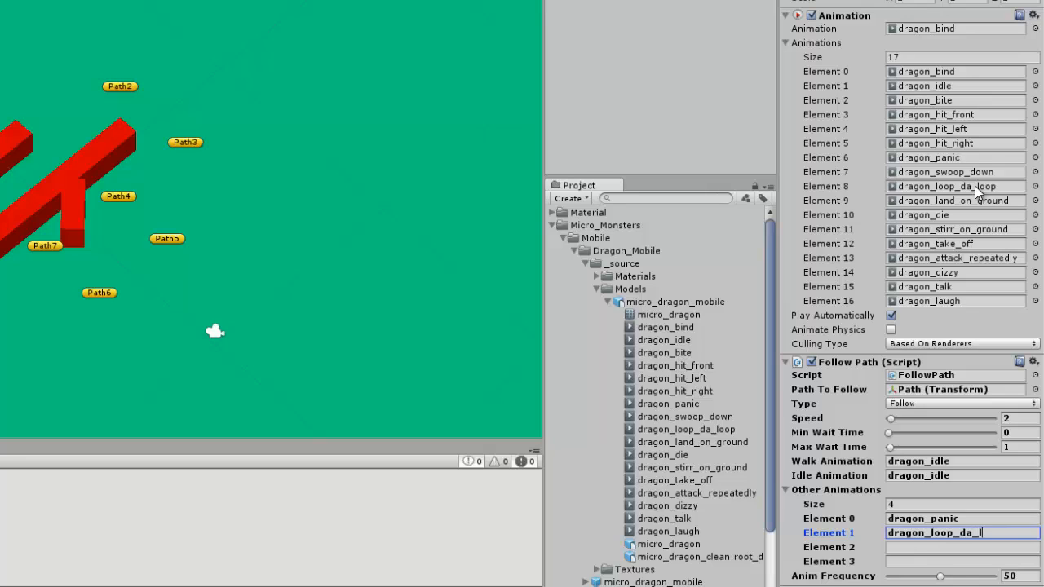
{"action": "type", "text": "dragon_loop_da_loop"}
{"action": "key", "text": "Tab"}
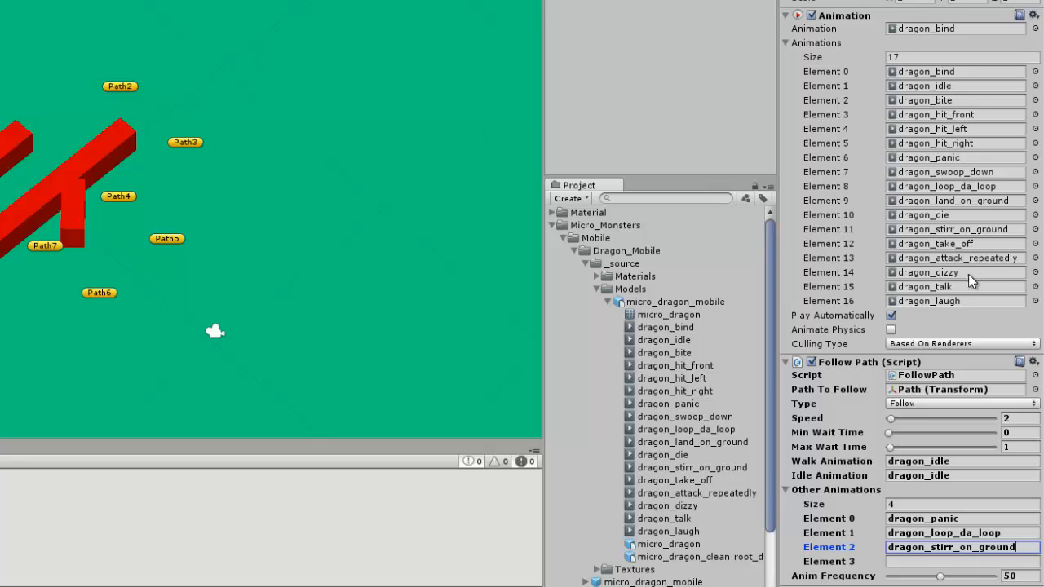
{"action": "left_click", "coordinate": [923, 561]}
{"action": "type", "text": "dragon_talk"}
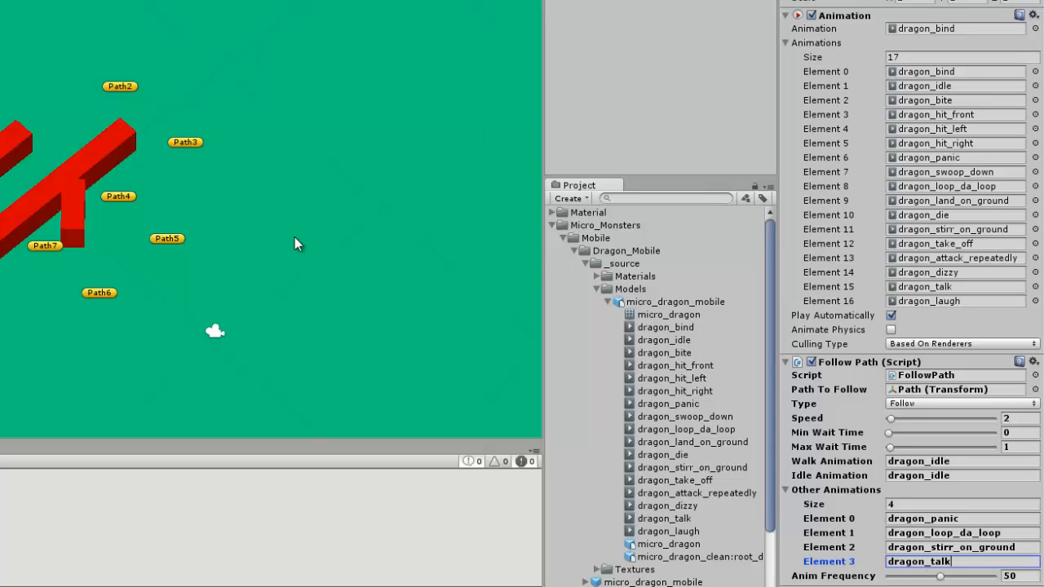
Run the scene and check the dragon's movement and animations from its start through Path1 to Path2
{"action": "scroll", "coordinate": [183, 160], "scroll_direction": "up", "scroll_amount": 3}
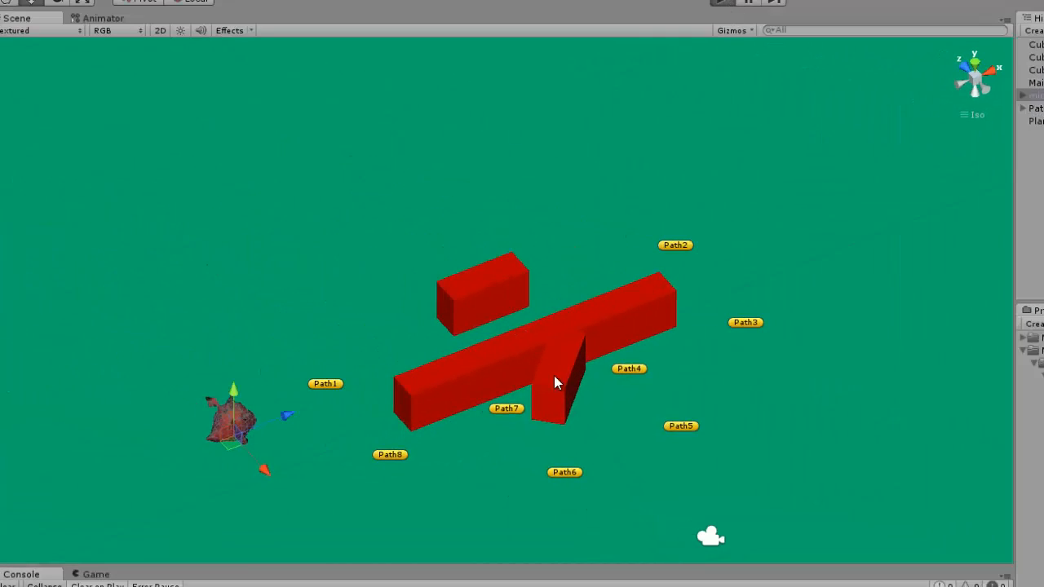
{"action": "right_click_drag", "start_coordinate": [583, 379], "coordinate": [415, 436]}
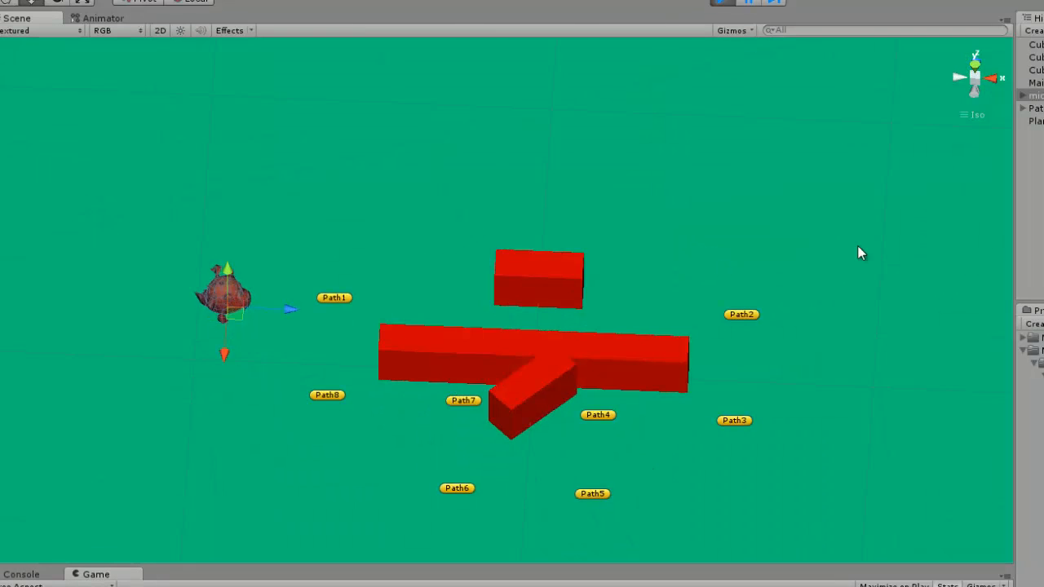
{"action": "left_click", "coordinate": [1029, 228]}
{"action": "right_click_drag", "start_coordinate": [457, 391], "coordinate": [225, 318]}
{"action": "scroll", "coordinate": [398, 299], "scroll_direction": "up", "scroll_amount": 3}
{"action": "middle_click_drag", "start_coordinate": [398, 299], "coordinate": [588, 409]}
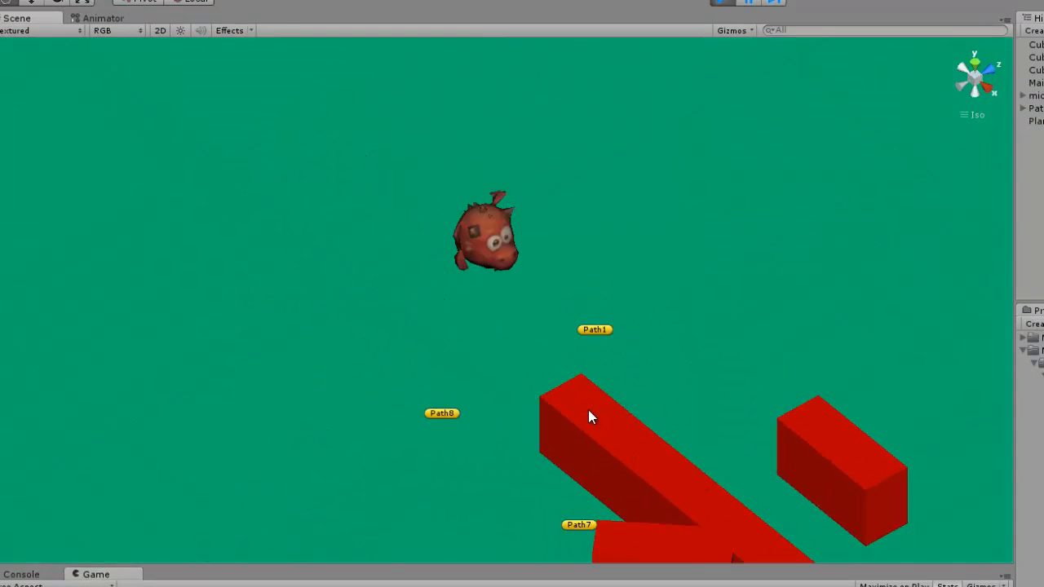
{"action": "right_click_drag", "start_coordinate": [588, 409], "coordinate": [784, 399]}
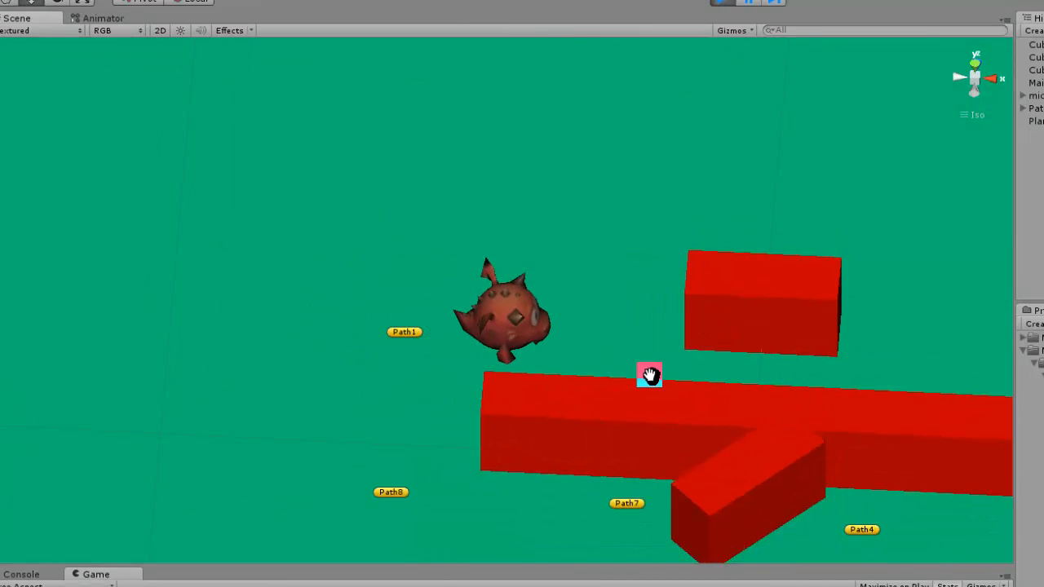
{"action": "middle_click_drag", "start_coordinate": [649, 374], "coordinate": [411, 321]}
{"action": "right_click_drag", "start_coordinate": [761, 326], "coordinate": [706, 315]}
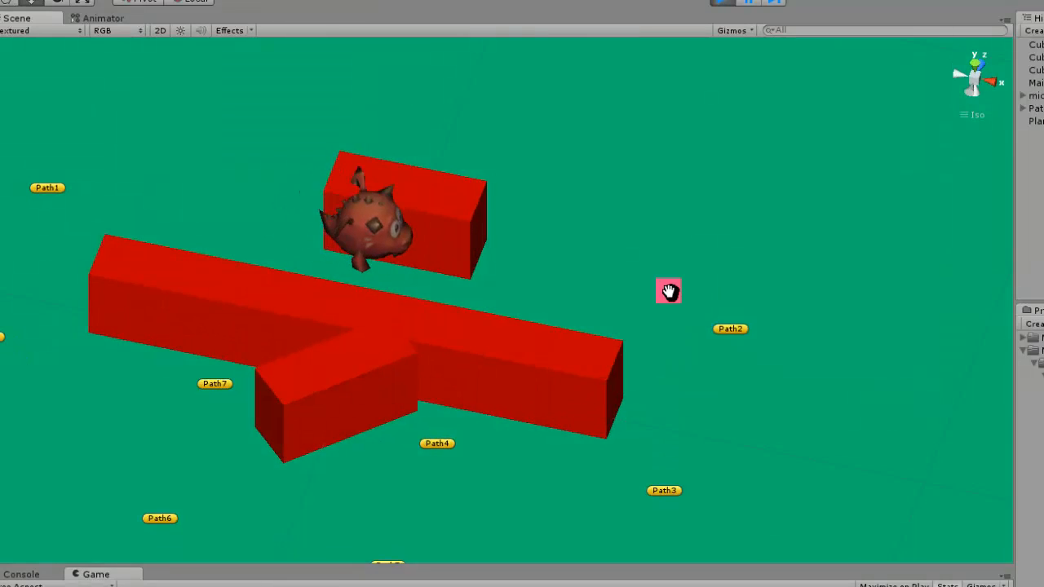
{"action": "middle_click_drag", "start_coordinate": [668, 291], "coordinate": [574, 256]}
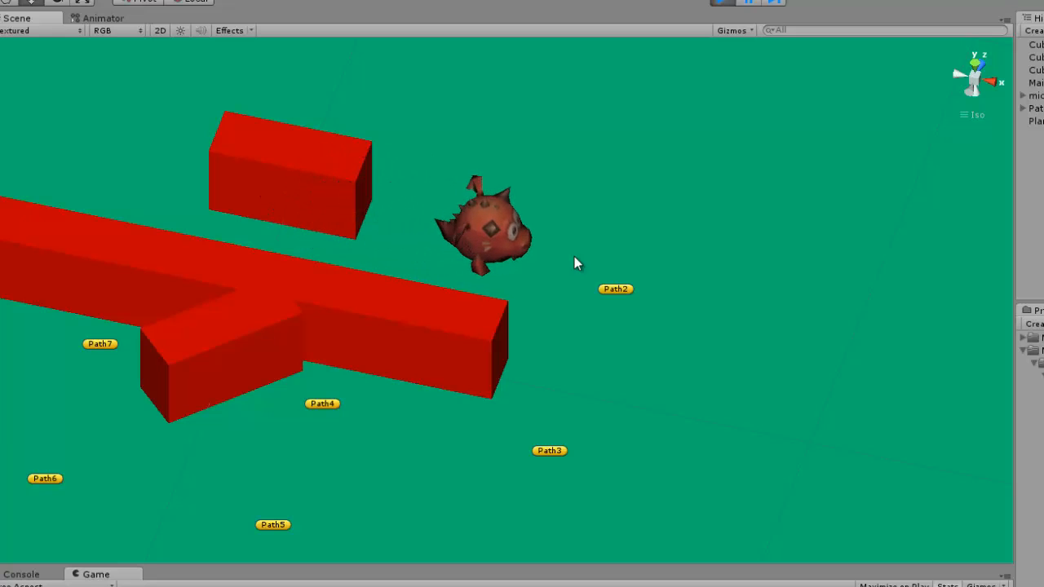
{"action": "right_click_drag", "start_coordinate": [739, 335], "coordinate": [607, 272]}
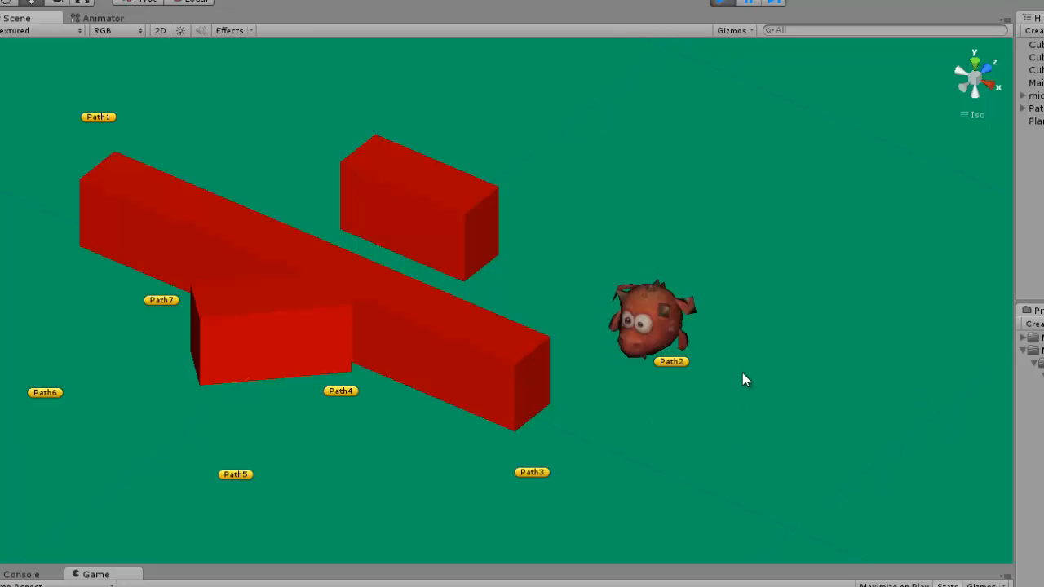
Follow the dragon around the red walls from Path3 back to Path1, examining its turns and animations at each waypoint
{"action": "right_click_drag", "start_coordinate": [582, 478], "coordinate": [798, 402]}
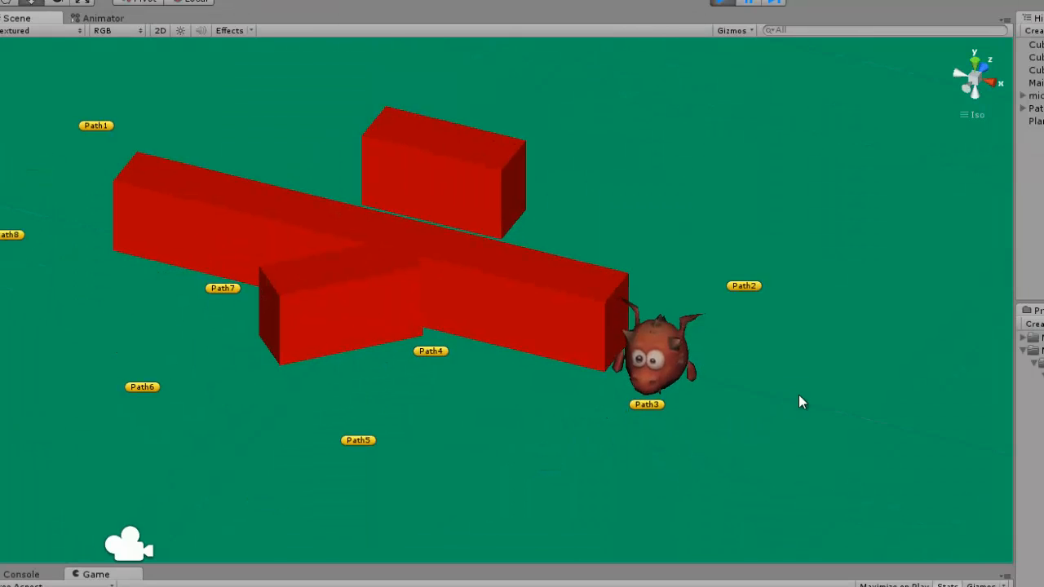
{"action": "right_click_drag", "start_coordinate": [658, 400], "coordinate": [746, 459]}
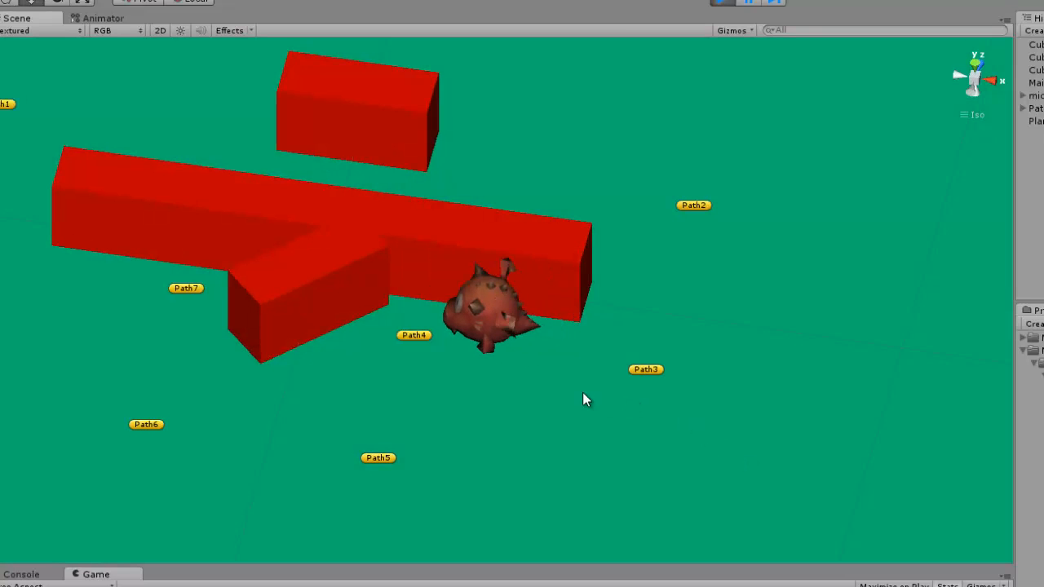
{"action": "right_click_drag", "start_coordinate": [495, 412], "coordinate": [589, 402]}
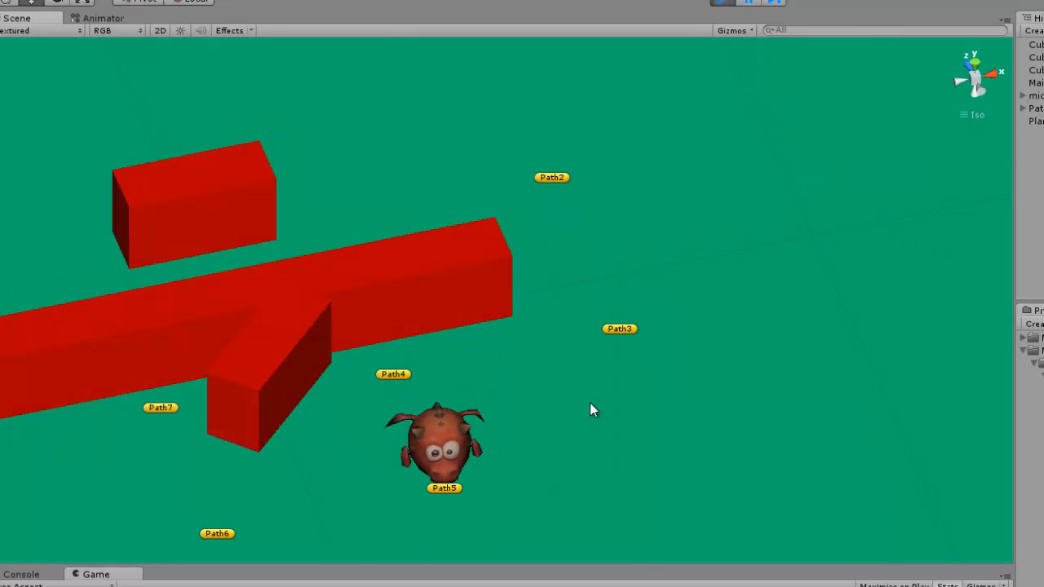
{"action": "middle_click_drag", "start_coordinate": [573, 412], "coordinate": [824, 334]}
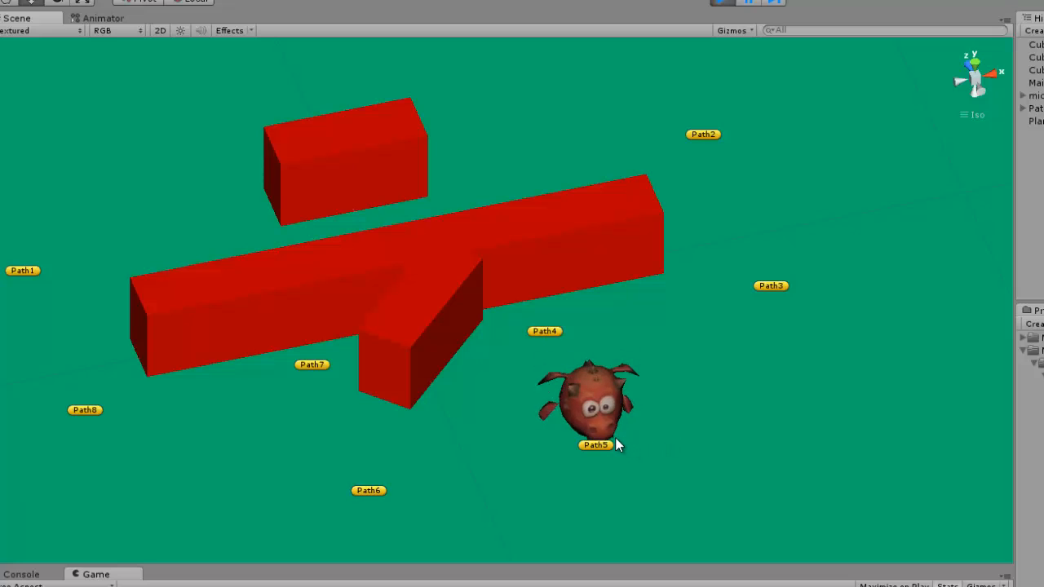
{"action": "middle_click_drag", "start_coordinate": [706, 410], "coordinate": [850, 338]}
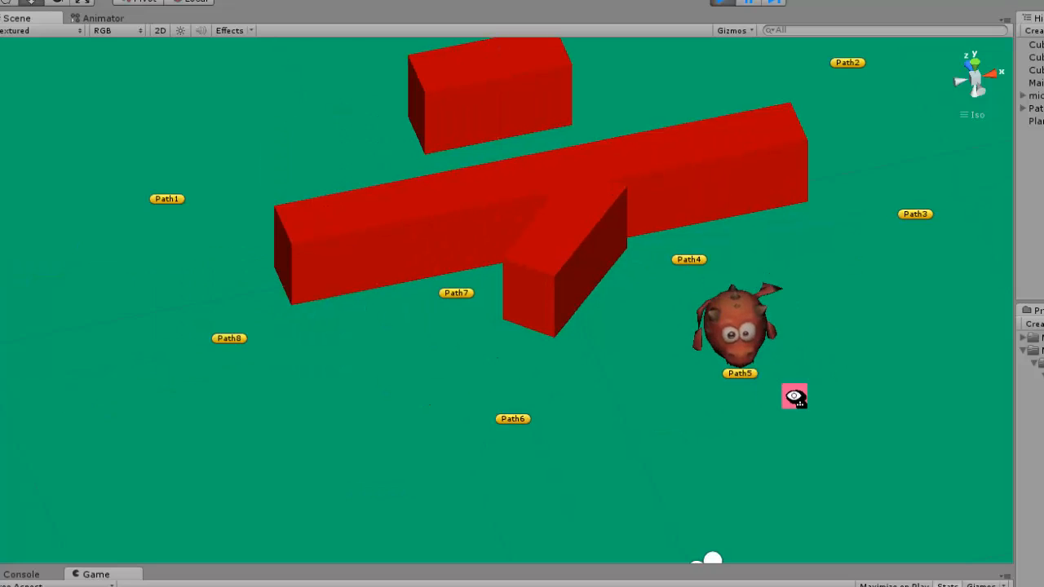
{"action": "right_click_drag", "start_coordinate": [794, 397], "coordinate": [868, 394]}
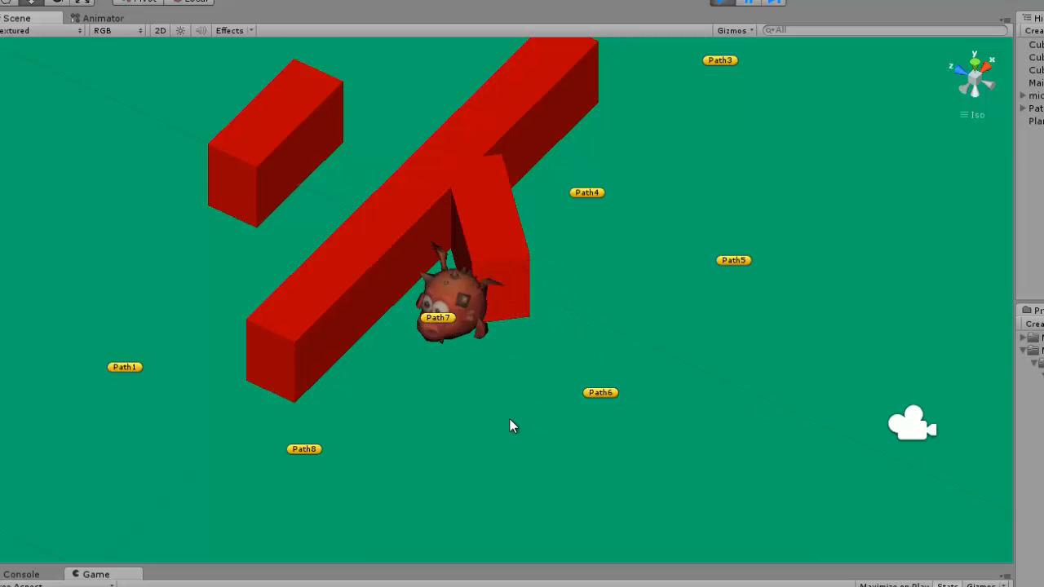
{"action": "middle_click_drag", "start_coordinate": [527, 391], "coordinate": [663, 354]}
{"action": "right_click_drag", "start_coordinate": [733, 375], "coordinate": [782, 363]}
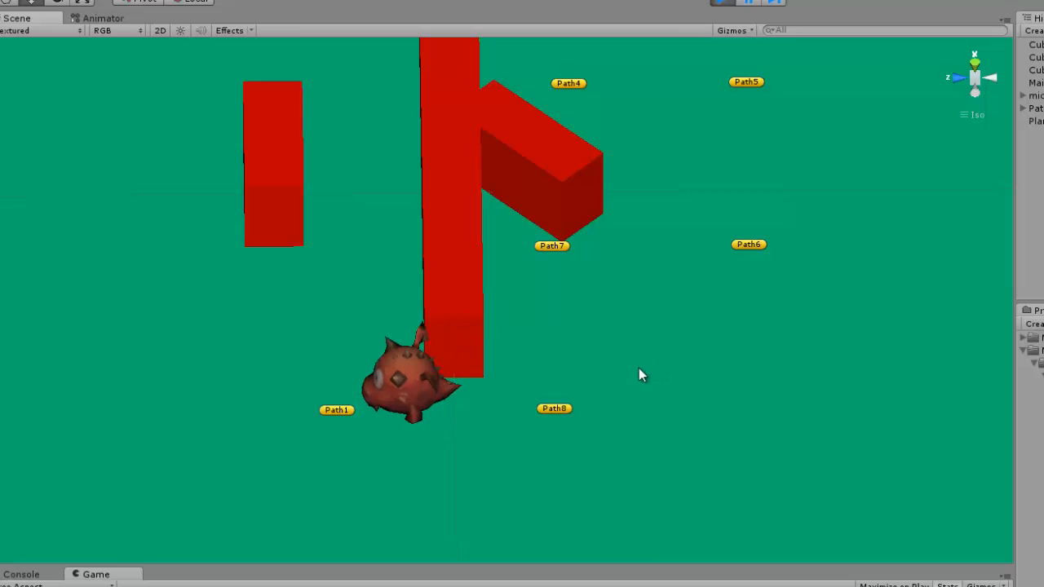
{"action": "scroll", "coordinate": [630, 368], "scroll_direction": "down", "scroll_amount": 3}
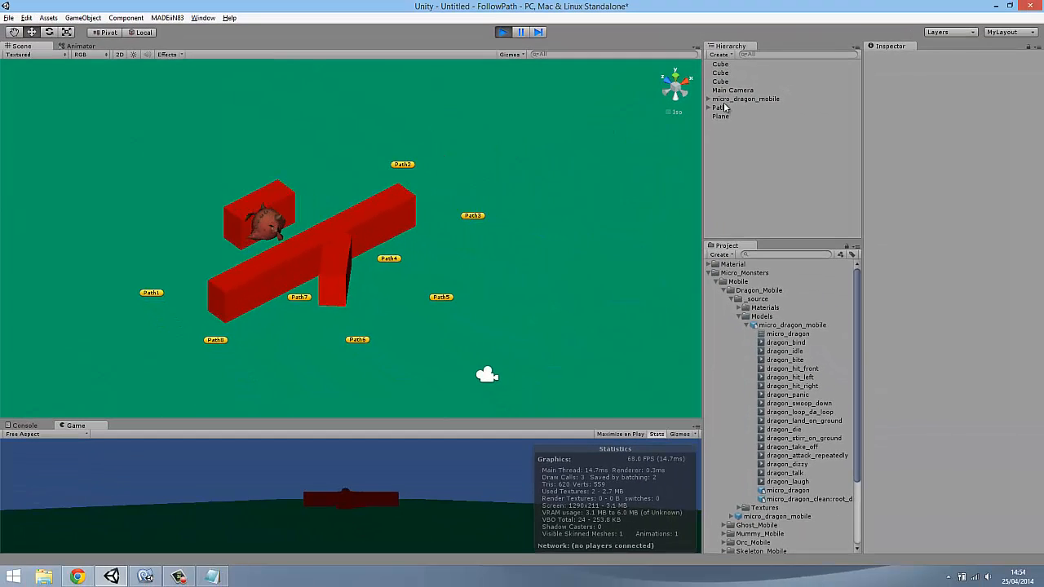
Select the dragon and collapse its Animations list and Animation component to reveal the Follow Path settings
{"action": "left_click", "coordinate": [726, 99]}
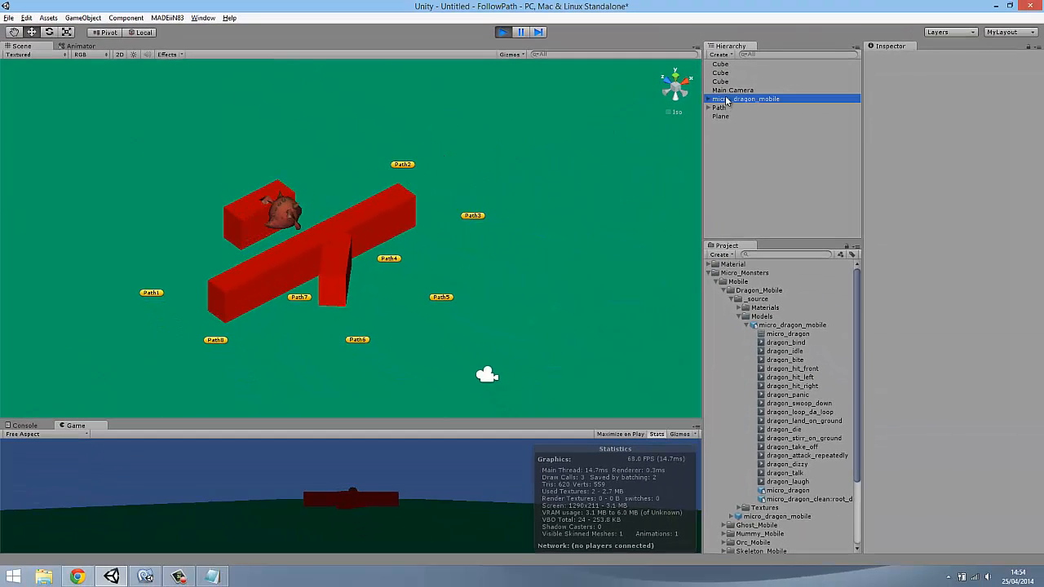
{"action": "left_click", "coordinate": [868, 149]}
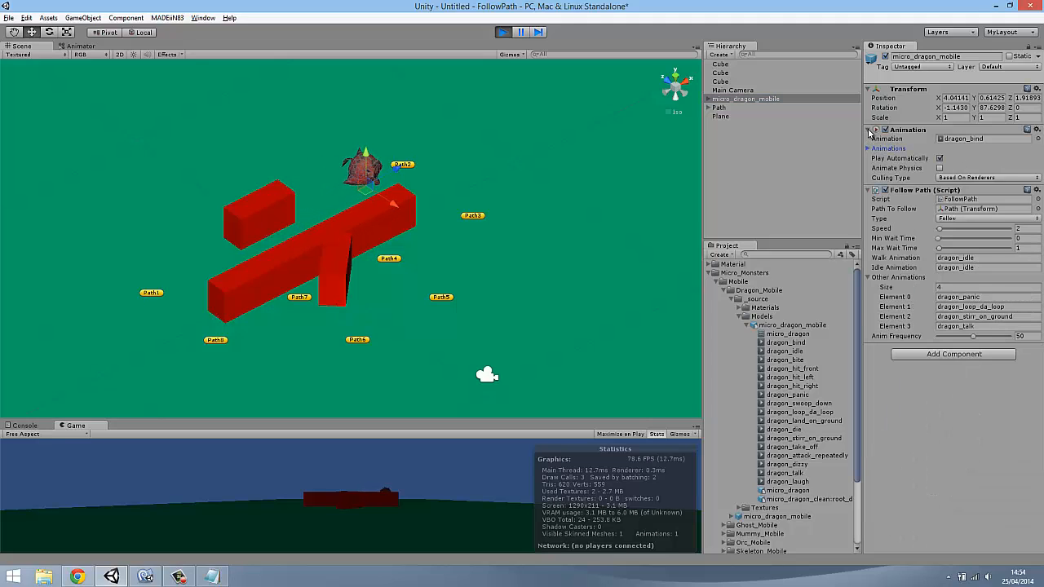
{"action": "left_click", "coordinate": [869, 130]}
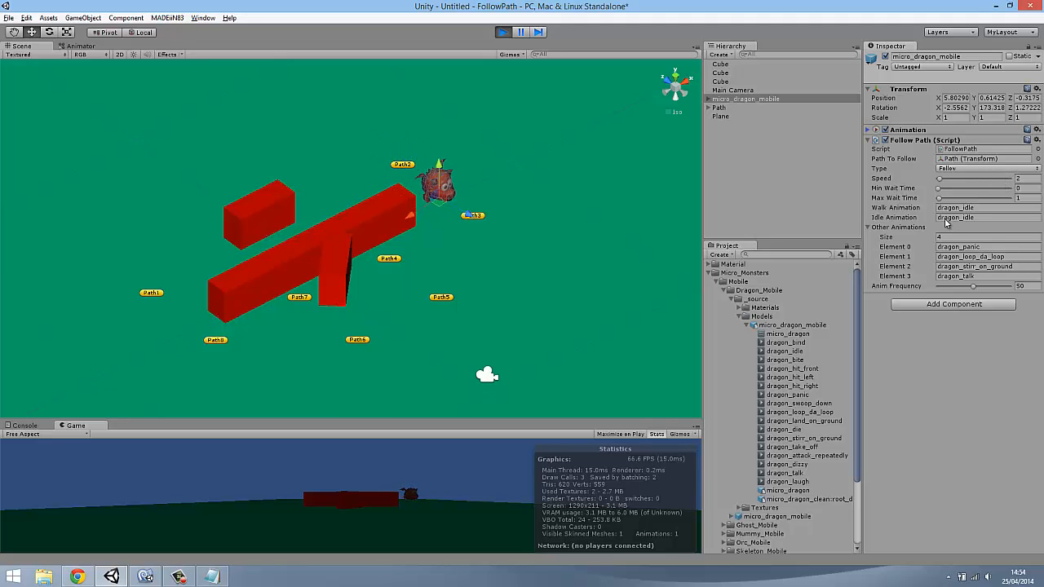
Try a Follow Path Speed of 1 on the dragon during play mode and stop the scene
{"action": "left_click", "coordinate": [1025, 178]}
{"action": "type", "text": "1"}
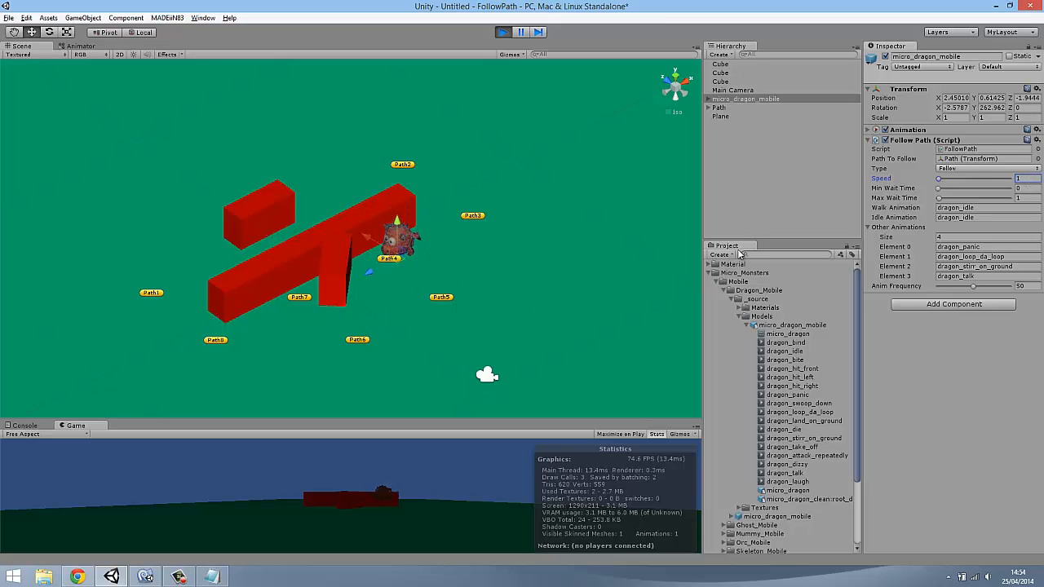
{"action": "left_click", "coordinate": [745, 175]}
{"action": "left_click", "coordinate": [745, 99]}
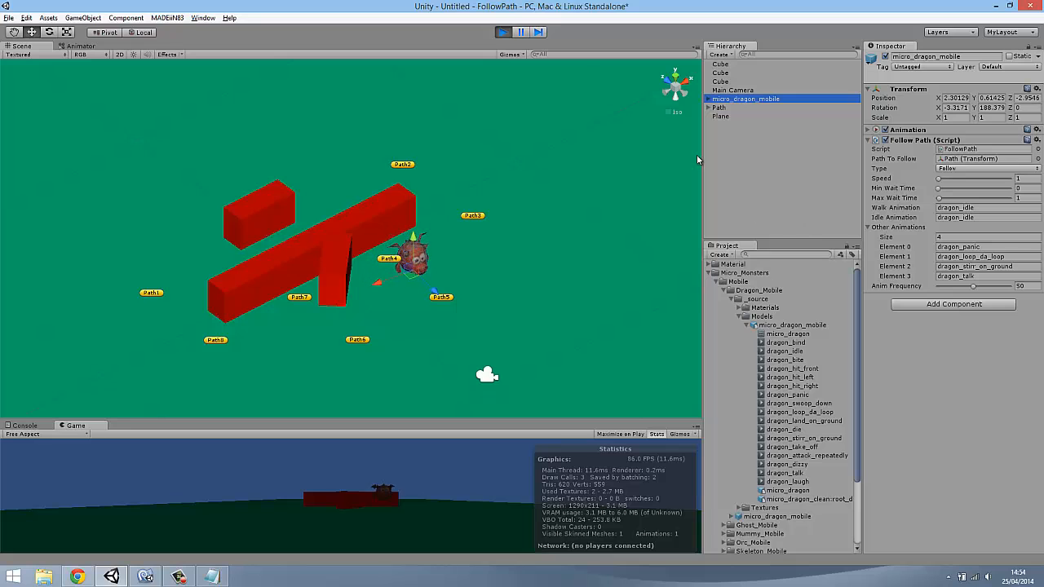
{"action": "left_click", "coordinate": [499, 38]}
Select the three red wall cubes together and move them away from the waypoints
{"action": "left_click", "coordinate": [355, 233]}
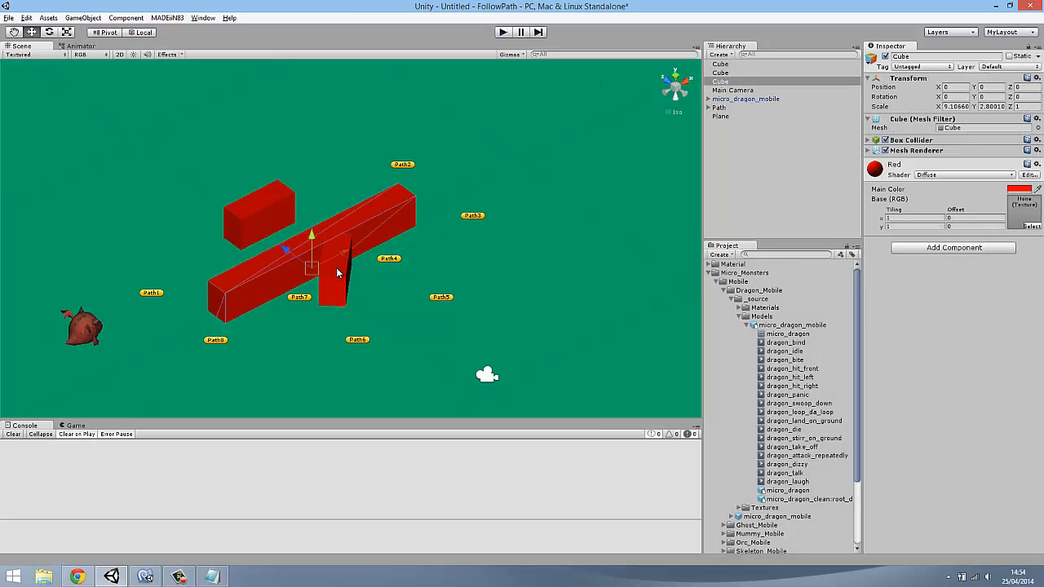
{"action": "left_click", "coordinate": [336, 269], "text": "shift"}
{"action": "left_click", "coordinate": [272, 210], "text": "shift"}
{"action": "left_click_drag", "start_coordinate": [227, 200], "coordinate": [49, 78]}
Set the dragon's Follow Path Type to Random and run the scene
{"action": "left_click", "coordinate": [738, 98]}
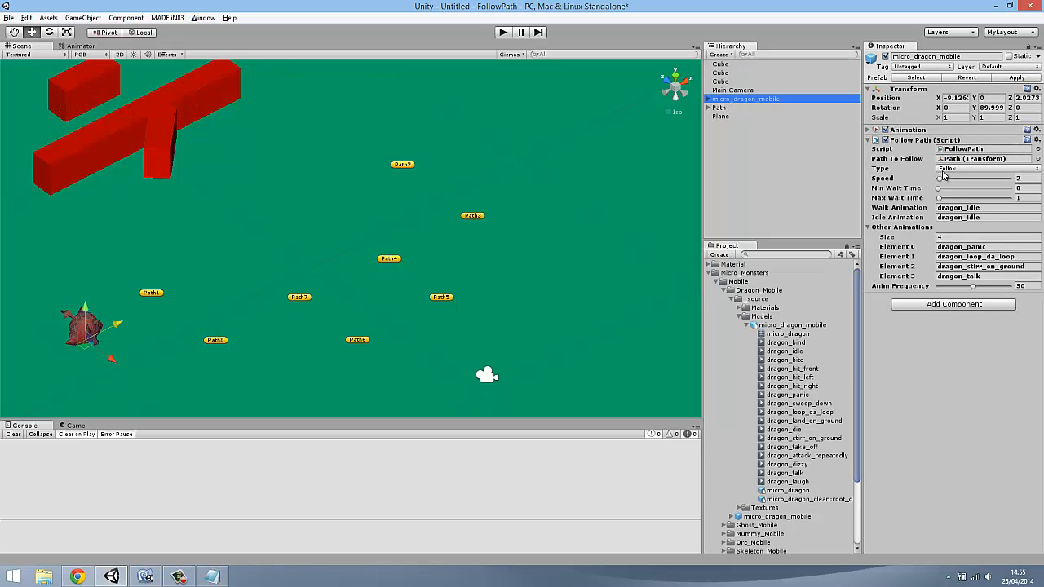
{"action": "left_click", "coordinate": [944, 168]}
{"action": "left_click", "coordinate": [885, 204]}
{"action": "left_click_drag", "start_coordinate": [643, 233], "coordinate": [481, 43], "text": "alt"}
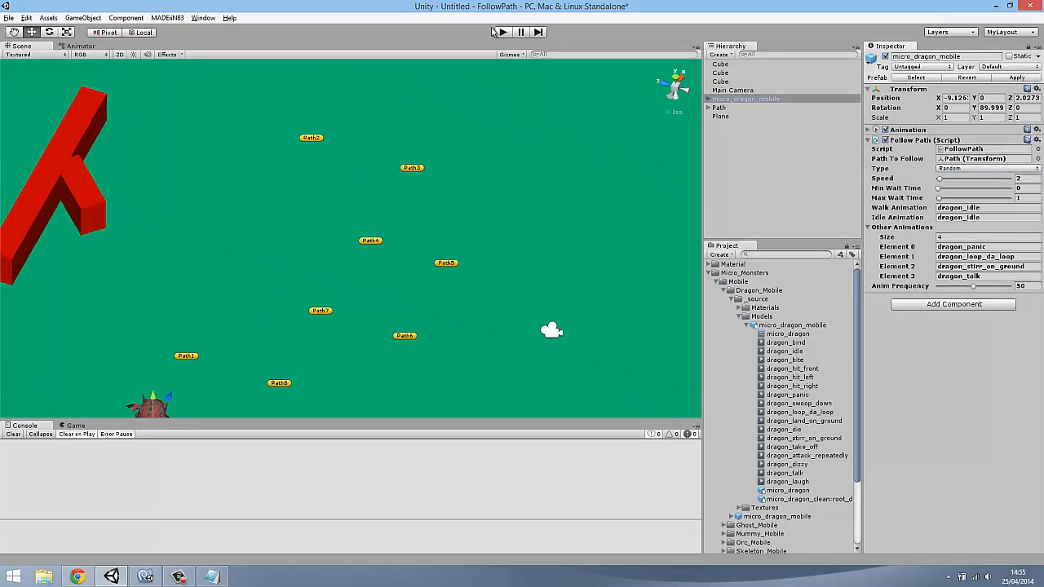
{"action": "left_click", "coordinate": [500, 32]}
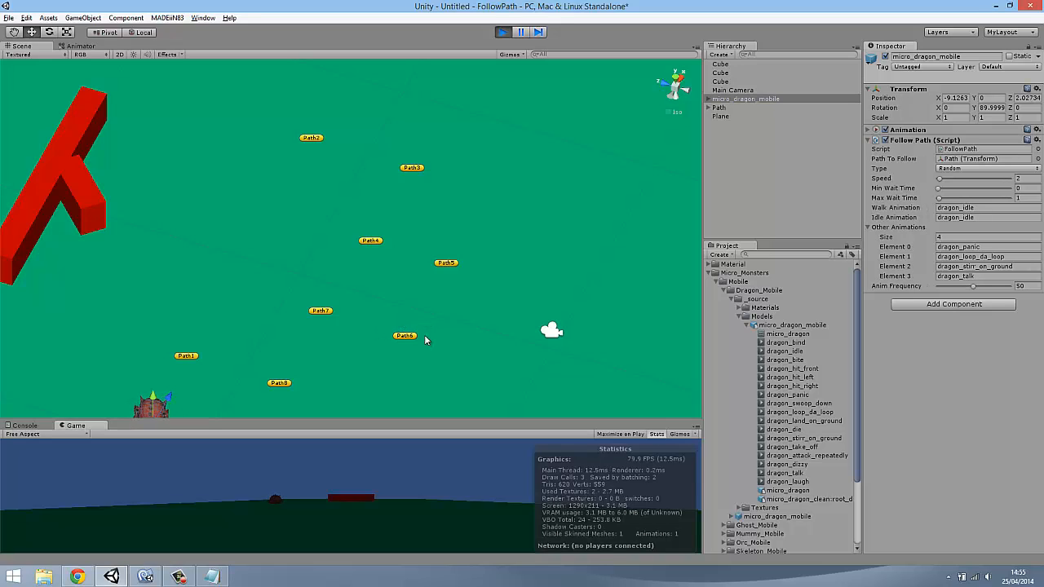
Move waypoints Path7 and Path4 toward the red walls while the scene runs, spreading the path out
{"action": "left_click", "coordinate": [320, 312]}
{"action": "left_click_drag", "start_coordinate": [287, 303], "coordinate": [86, 237]}
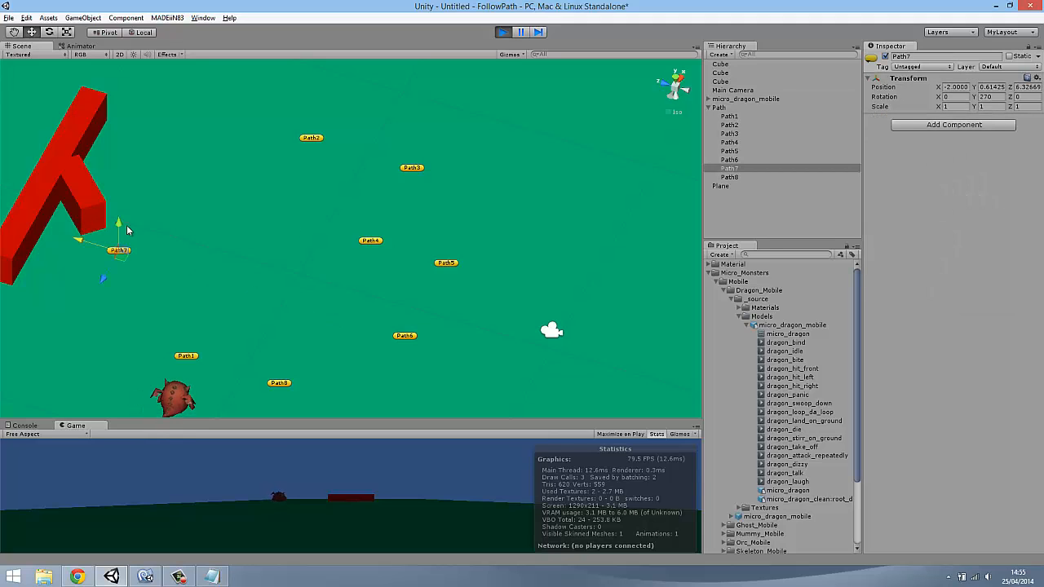
{"action": "left_click", "coordinate": [381, 241]}
{"action": "left_click_drag", "start_coordinate": [391, 236], "coordinate": [189, 174]}
Deselect the waypoint and watch from different angles the order in which the dragon visits the waypoints
{"action": "left_click_drag", "start_coordinate": [249, 196], "coordinate": [391, 251], "text": "alt"}
{"action": "left_click_drag", "start_coordinate": [510, 275], "coordinate": [579, 309], "text": "alt"}
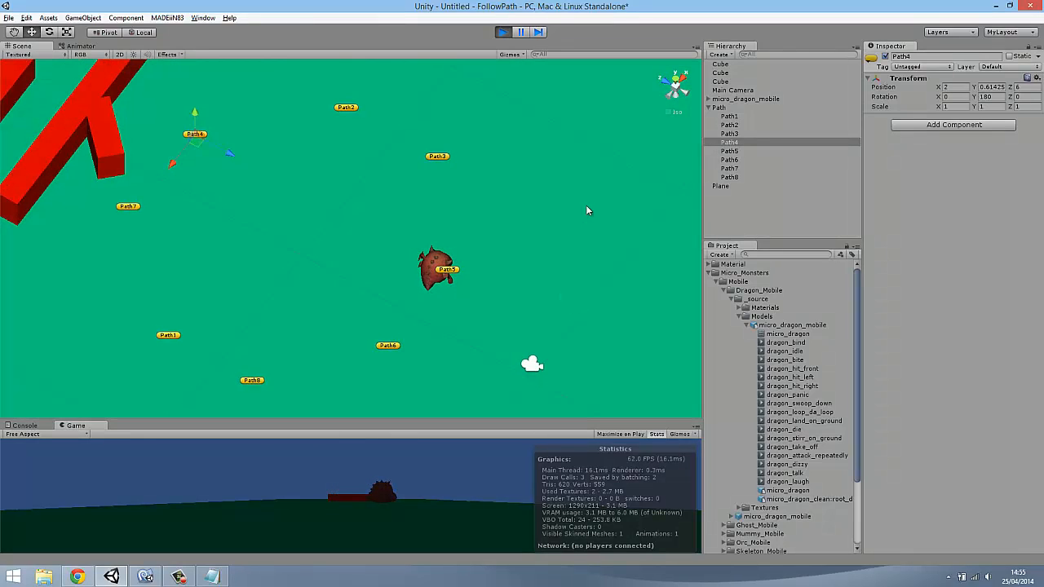
{"action": "left_click", "coordinate": [768, 210]}
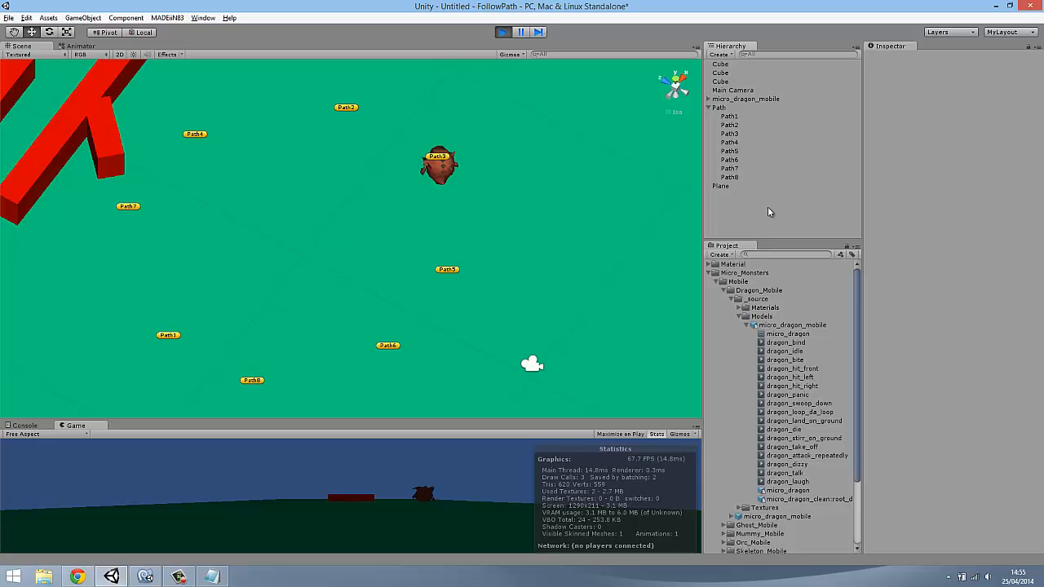
{"action": "left_click_drag", "start_coordinate": [366, 209], "coordinate": [381, 253], "text": "alt"}
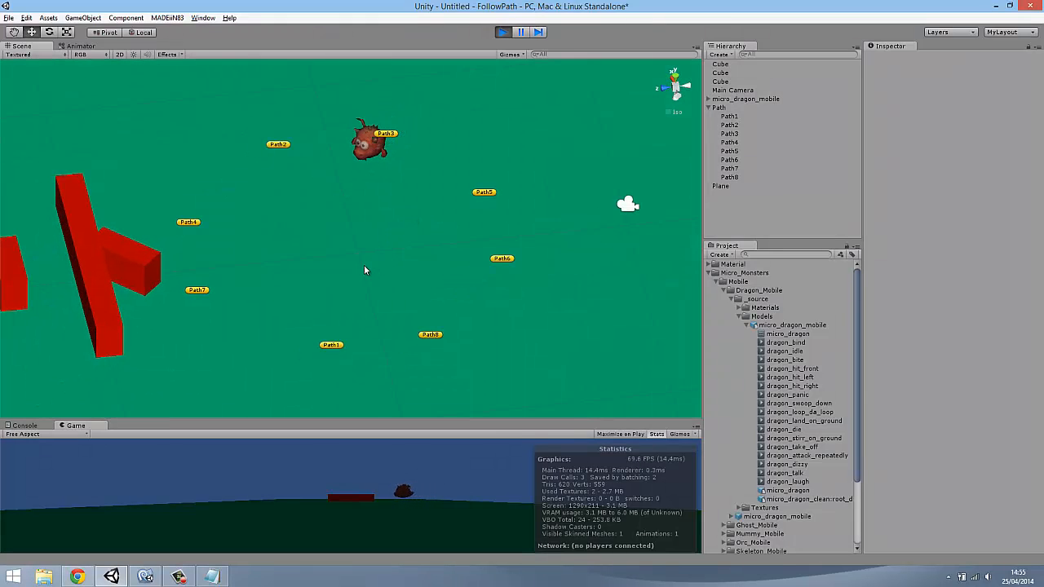